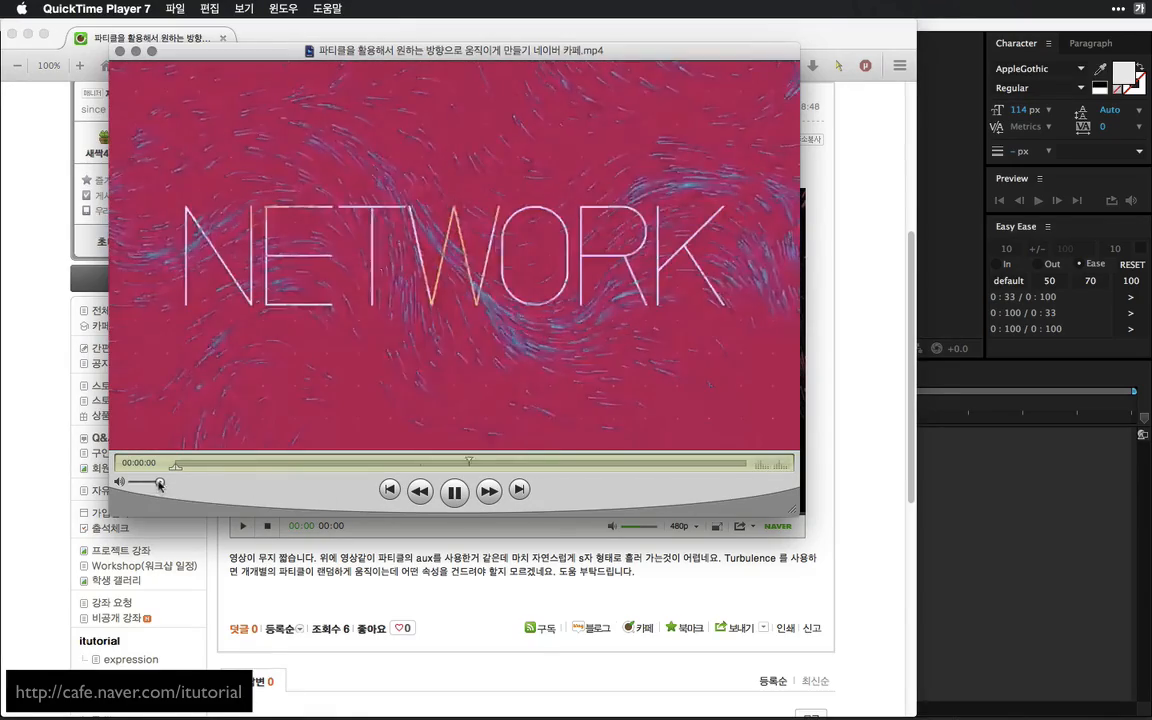
Step: Mute and pause the NETWORK reference clip, scrub through its particle flow, and examine the forum question about aux particles
{"action": "left_click_drag", "start_coordinate": [160, 484], "coordinate": [133, 482]}
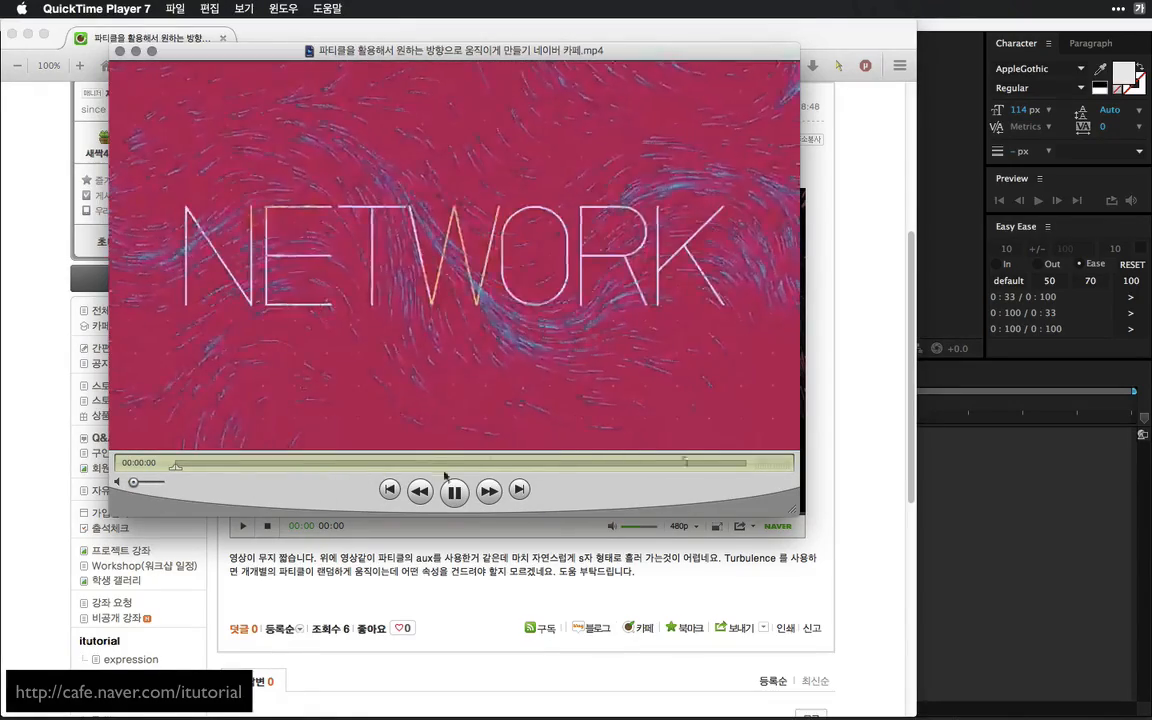
{"action": "key", "text": "space"}
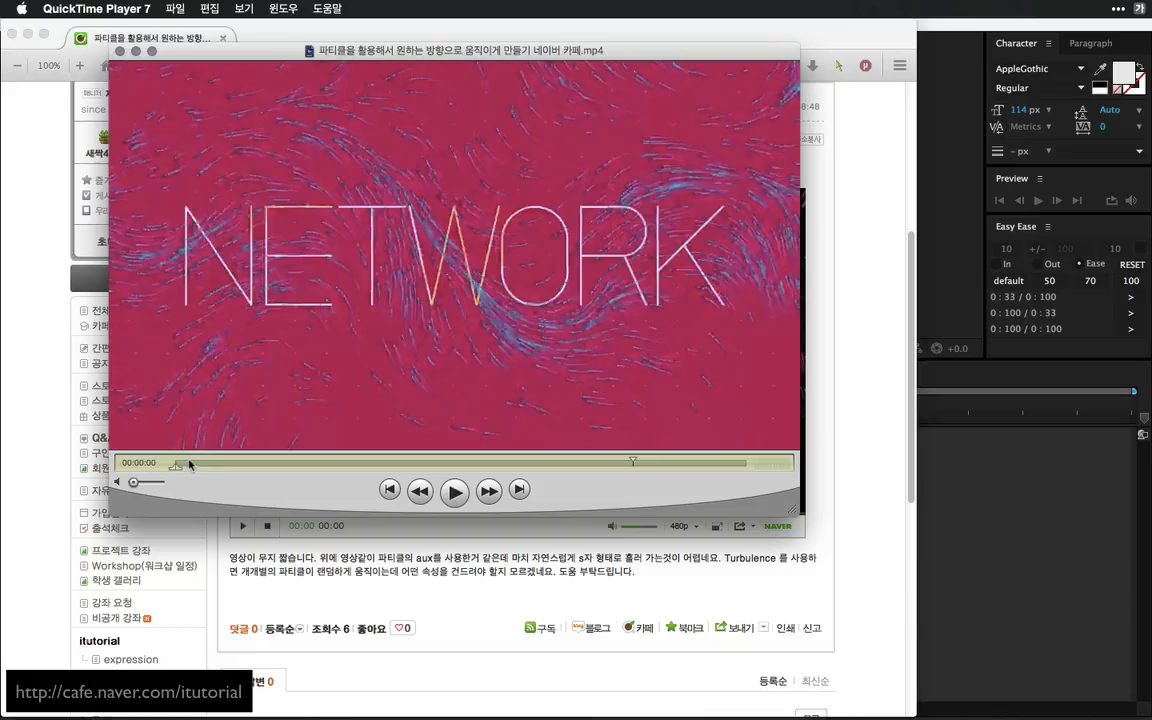
{"action": "left_click_drag", "start_coordinate": [189, 463], "coordinate": [300, 462]}
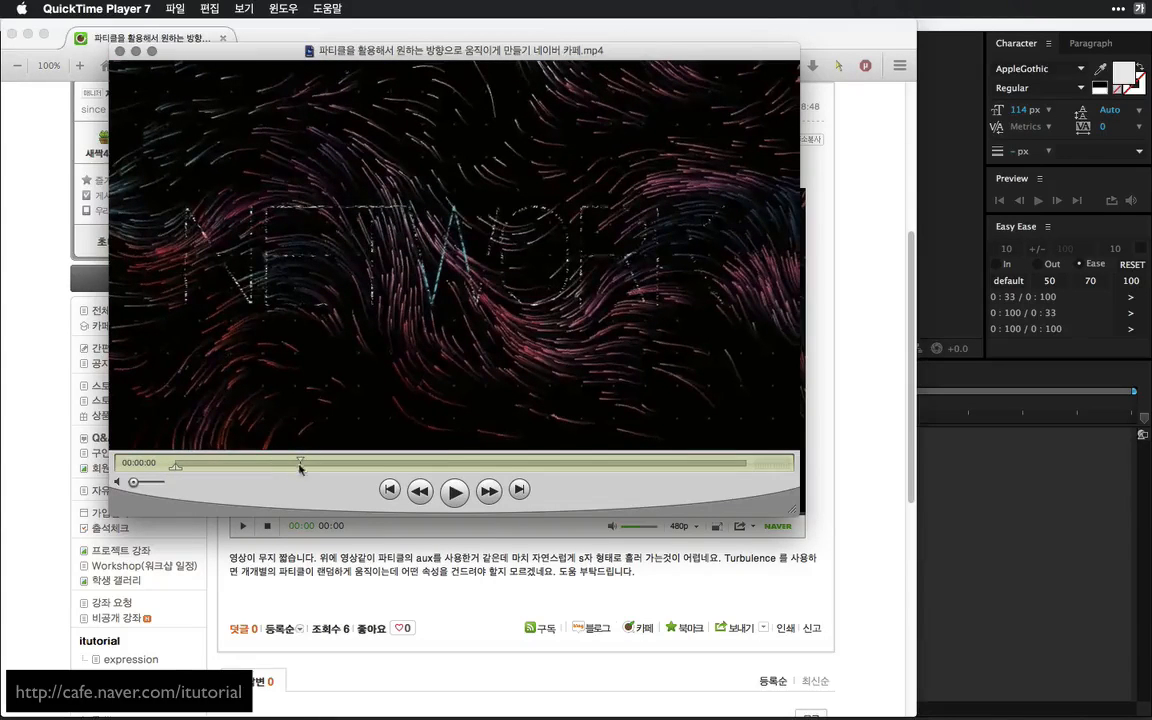
{"action": "mouse_move", "coordinate": [301, 463]}
{"action": "left_mouse_down"}
{"action": "mouse_move", "coordinate": [337, 461]}
{"action": "mouse_move", "coordinate": [288, 461]}
{"action": "mouse_move", "coordinate": [306, 461]}
{"action": "left_mouse_up"}
{"action": "left_click", "coordinate": [841, 405]}
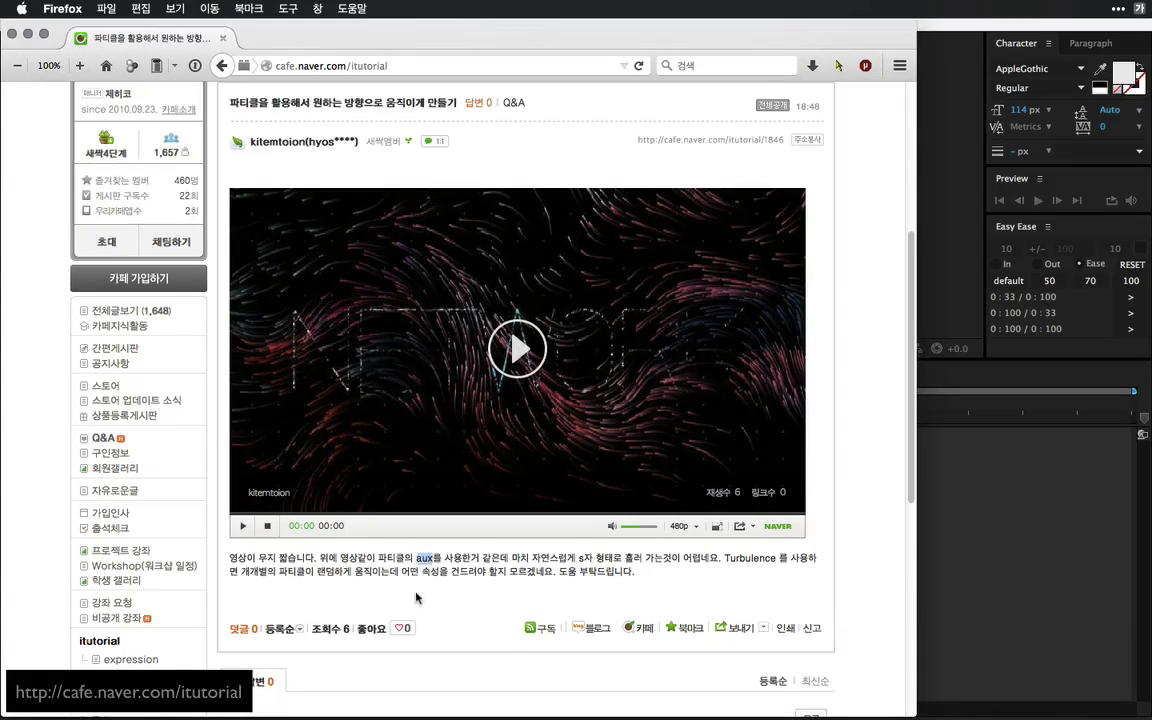
{"action": "left_click", "coordinate": [431, 558]}
Step: Switch to After Effects and open the recent project Untitled Project.aep from the Desktop
{"action": "left_click", "coordinate": [929, 283]}
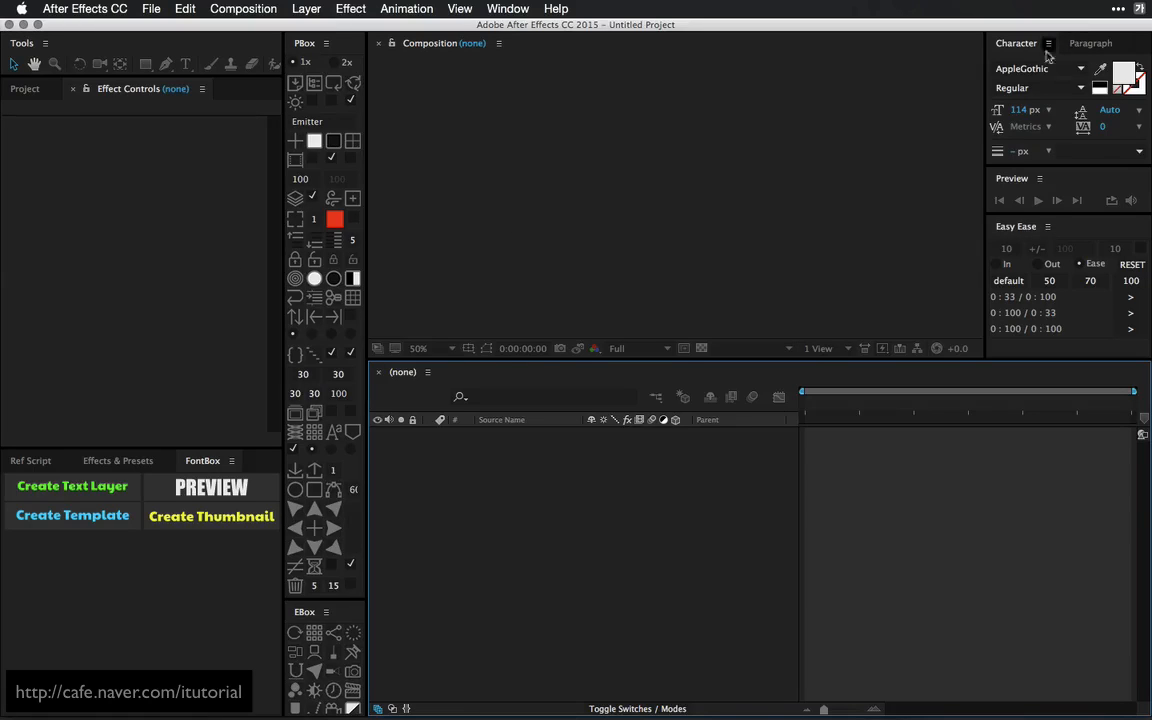
{"action": "left_click", "coordinate": [150, 9]}
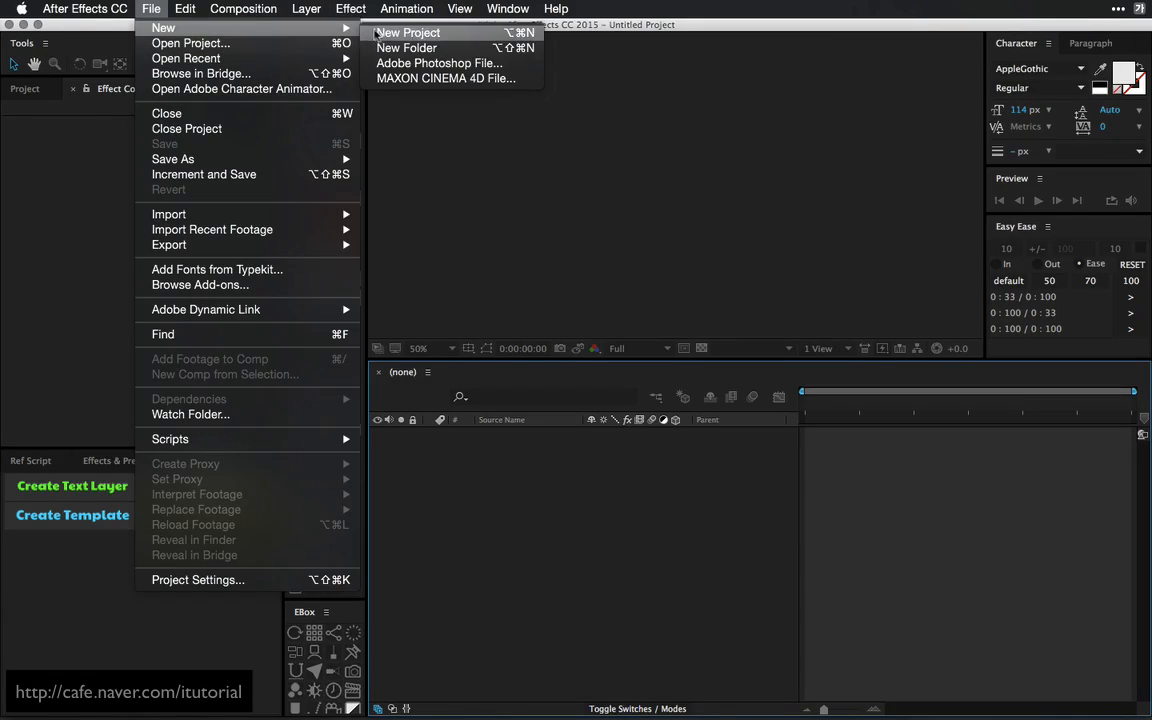
{"action": "mouse_move", "coordinate": [300, 58]}
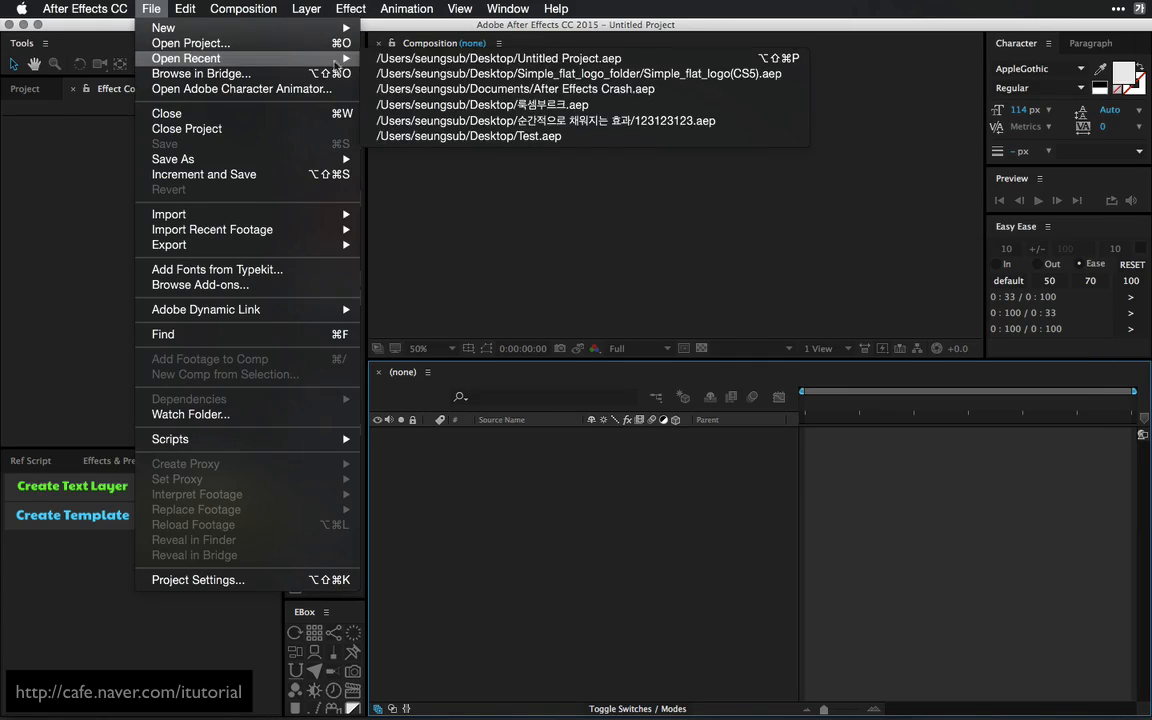
{"action": "left_click", "coordinate": [427, 60]}
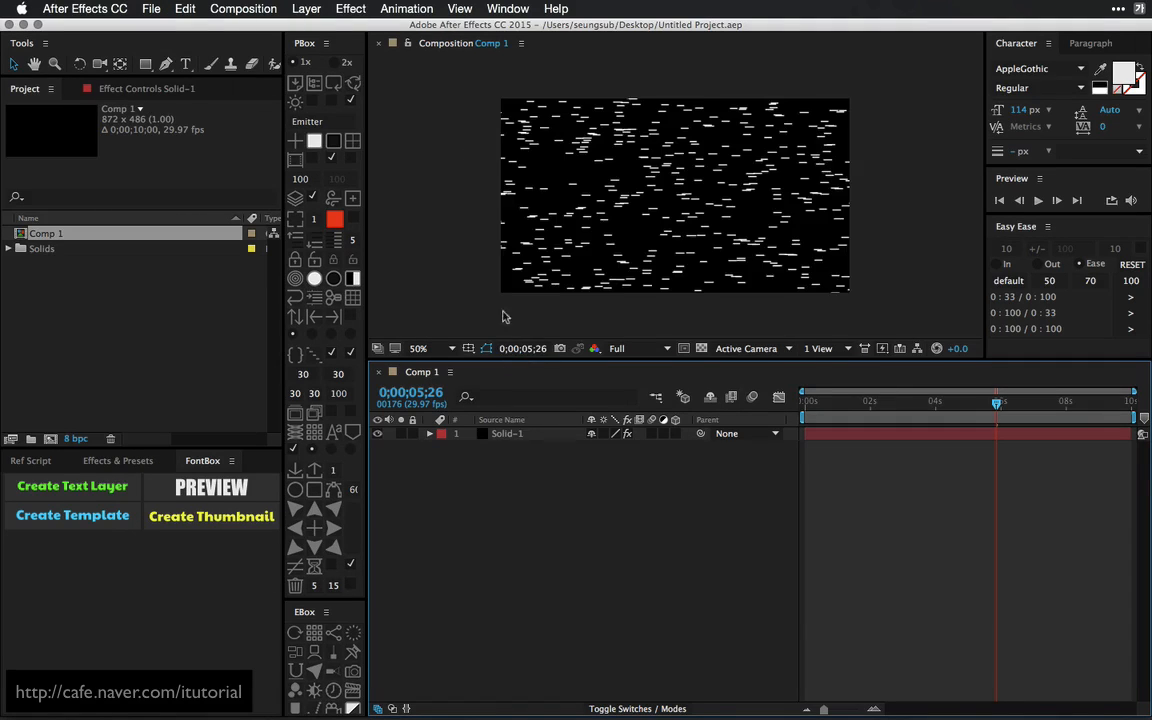
Step: Look at the reference clip in QuickTime Player again, and scrub through Comp 1 in After Effects to compare the particle motion
{"action": "key", "text": "super+Tab"}
{"action": "left_click", "coordinate": [518, 363]}
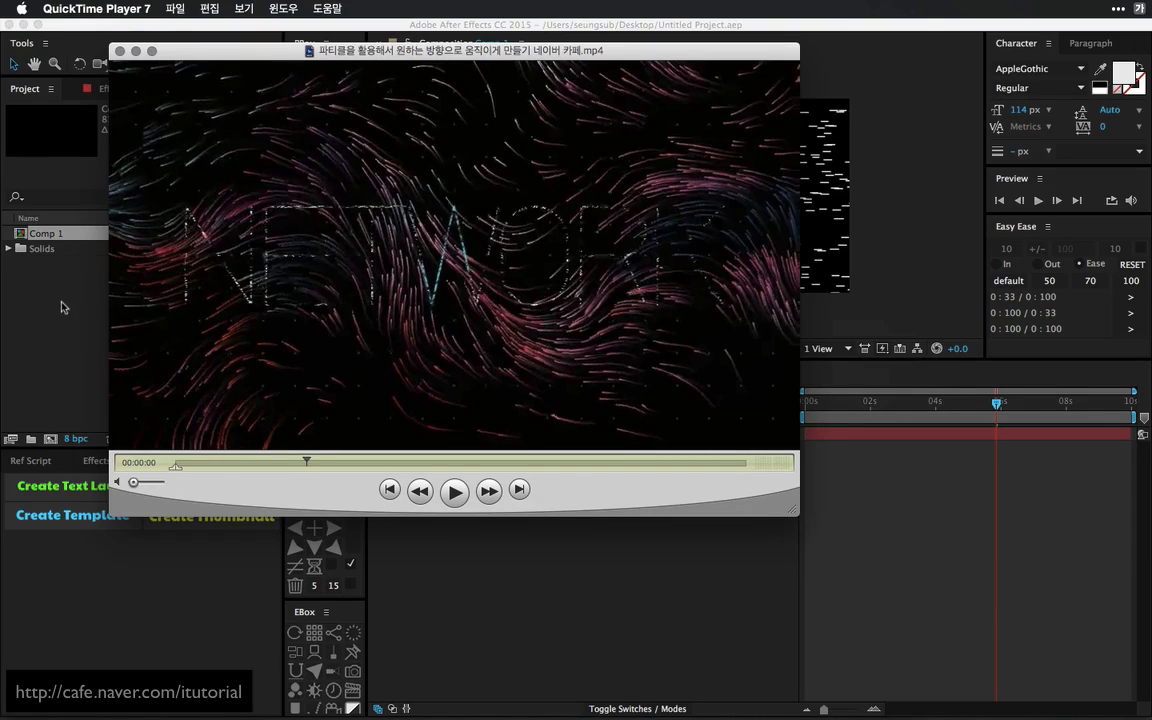
{"action": "left_click", "coordinate": [60, 307]}
{"action": "left_click", "coordinate": [826, 404]}
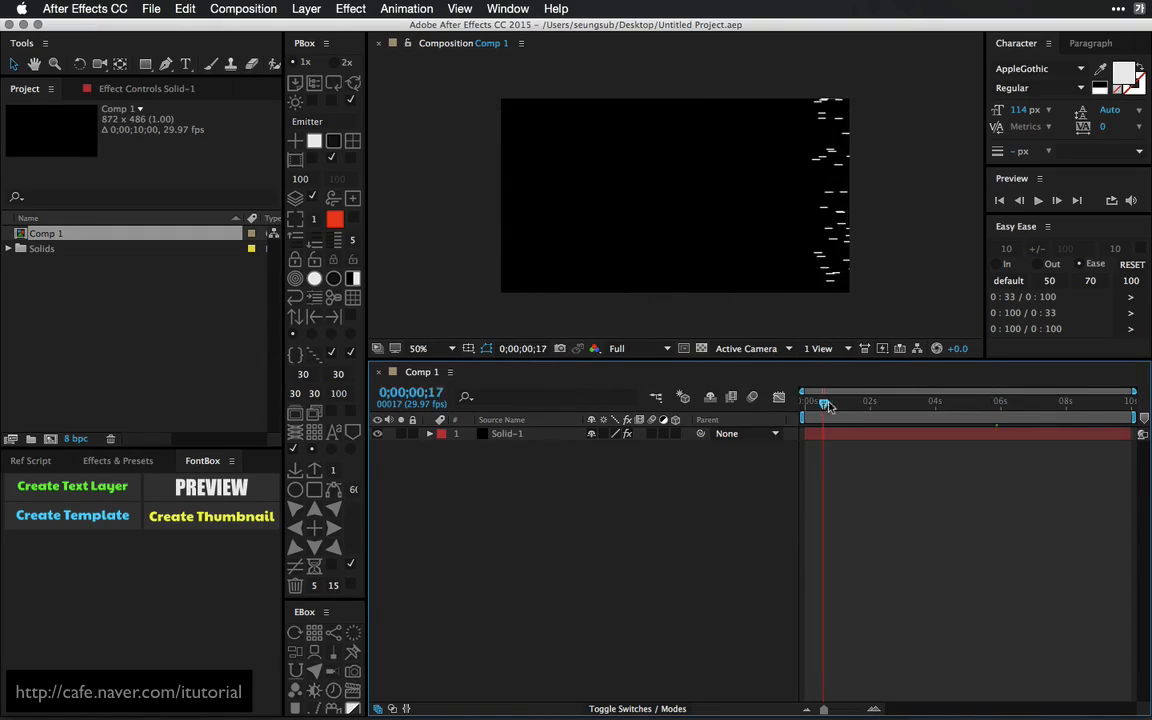
{"action": "left_click_drag", "start_coordinate": [826, 404], "coordinate": [838, 425]}
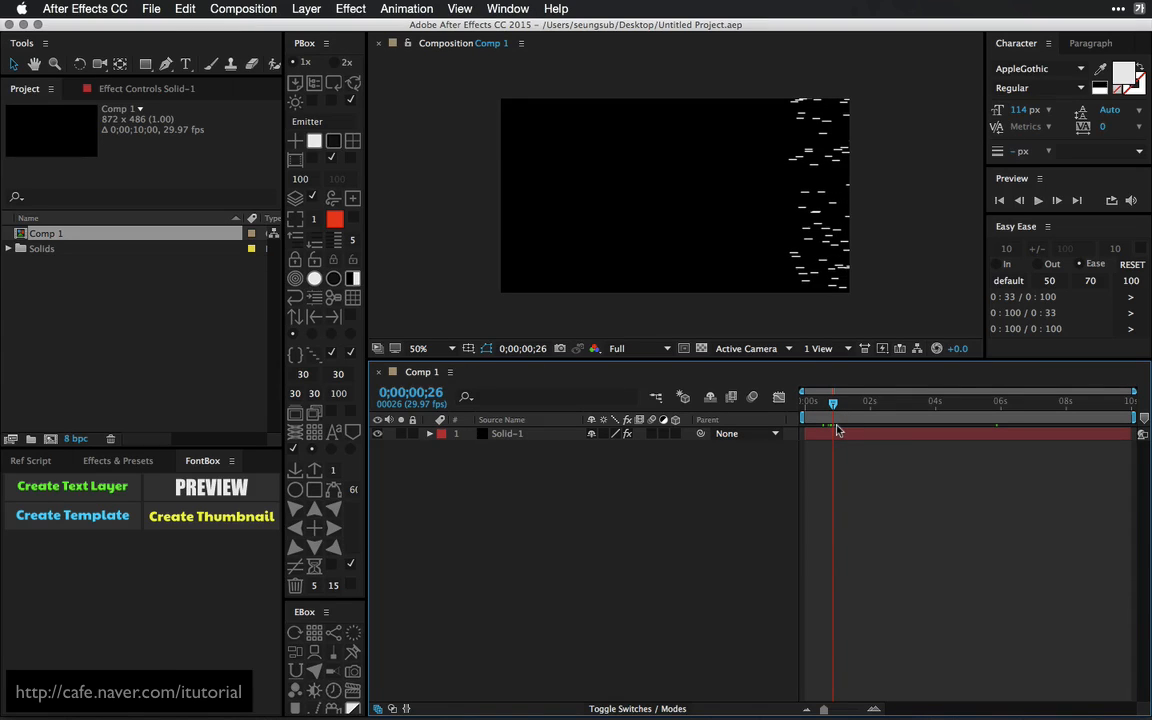
{"action": "left_click_drag", "start_coordinate": [838, 410], "coordinate": [922, 404]}
Step: Examine the Emitter settings of the particle effect on Solid-1 and scrub the composition to 0;00;04;20
{"action": "left_click", "coordinate": [509, 434]}
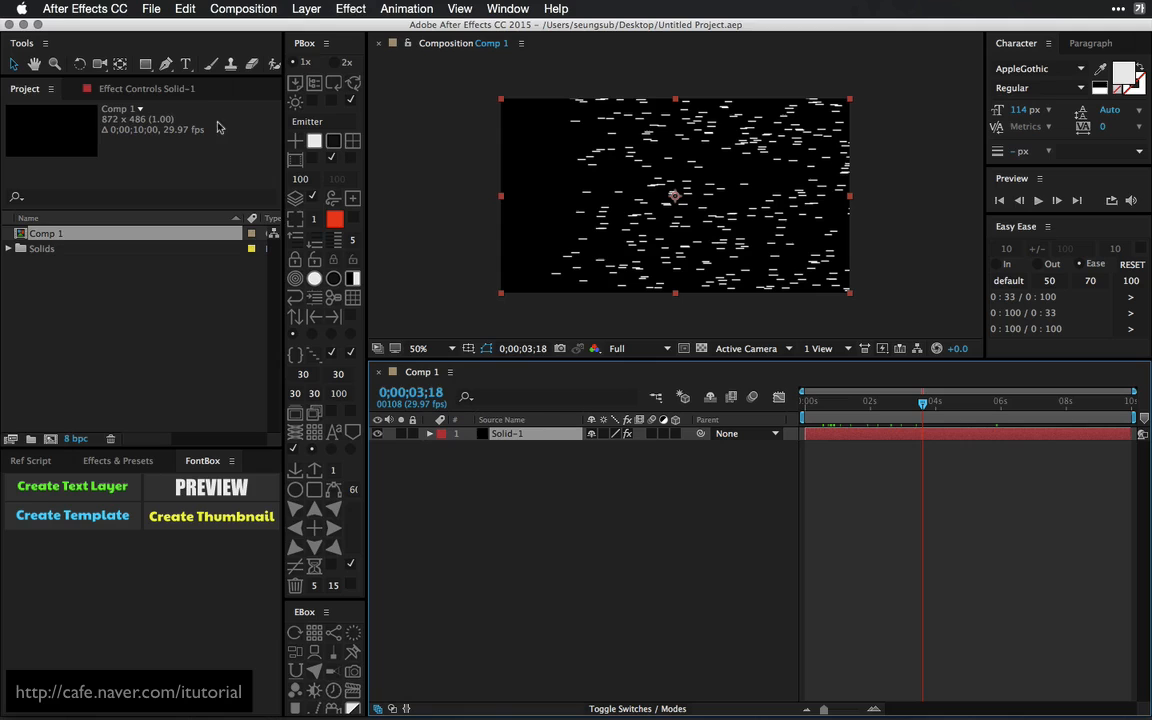
{"action": "left_click", "coordinate": [178, 89]}
{"action": "left_click", "coordinate": [24, 150]}
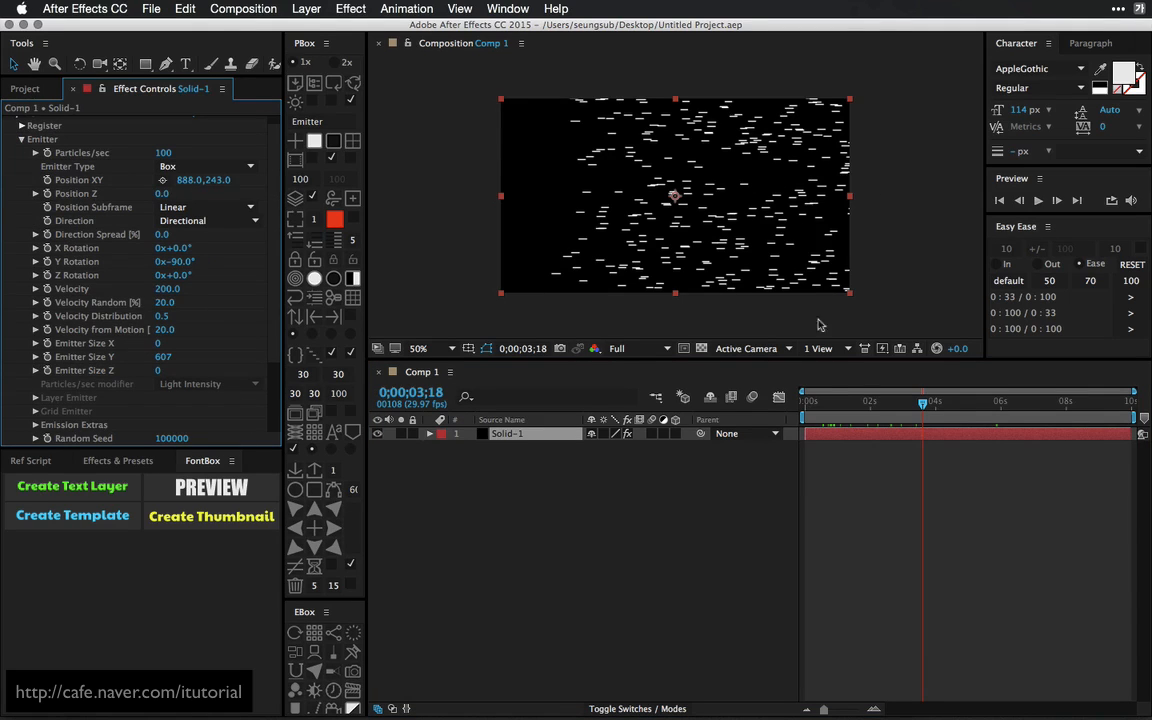
{"action": "left_click_drag", "start_coordinate": [840, 401], "coordinate": [957, 400]}
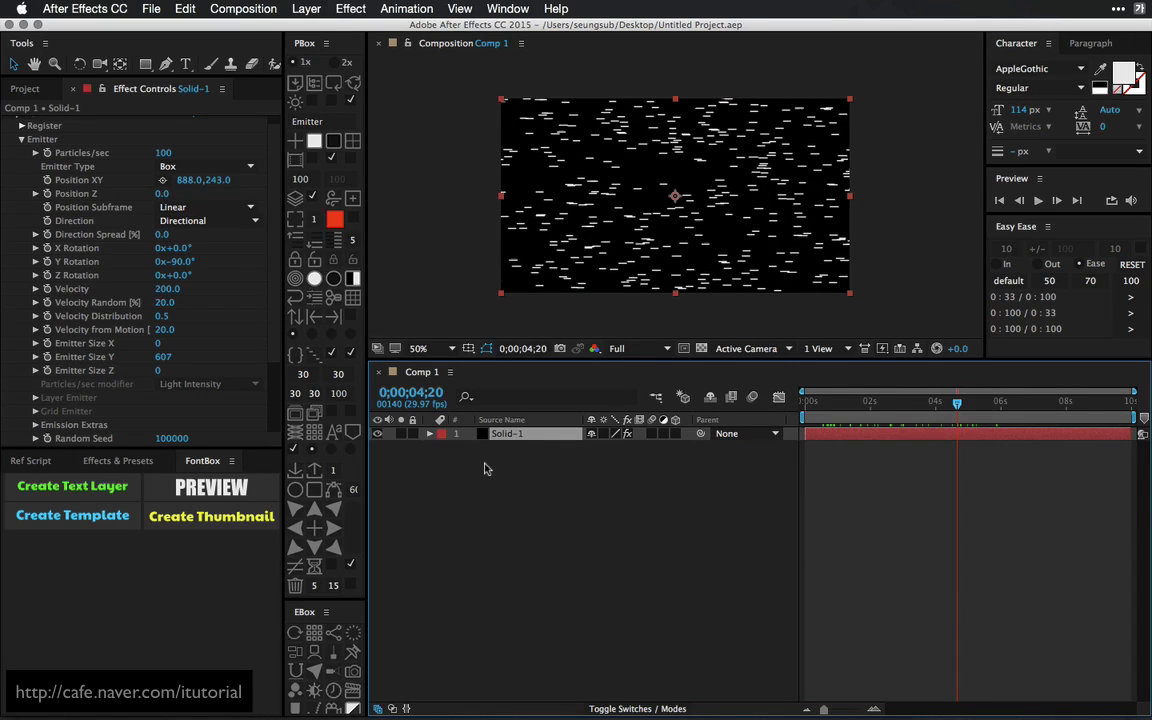
Step: Add an adjustment layer above Solid-1 and apply the Mesh Warp effect to it
{"action": "left_click", "coordinate": [307, 8]}
{"action": "mouse_move", "coordinate": [313, 28]}
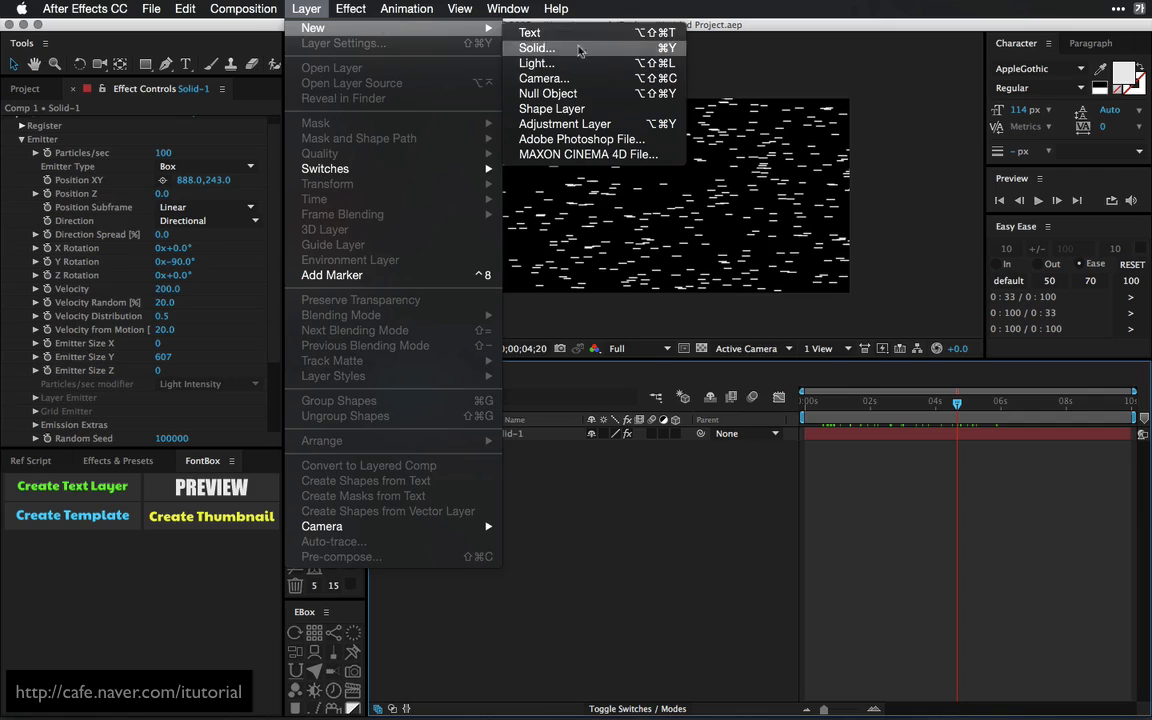
{"action": "left_click", "coordinate": [565, 123]}
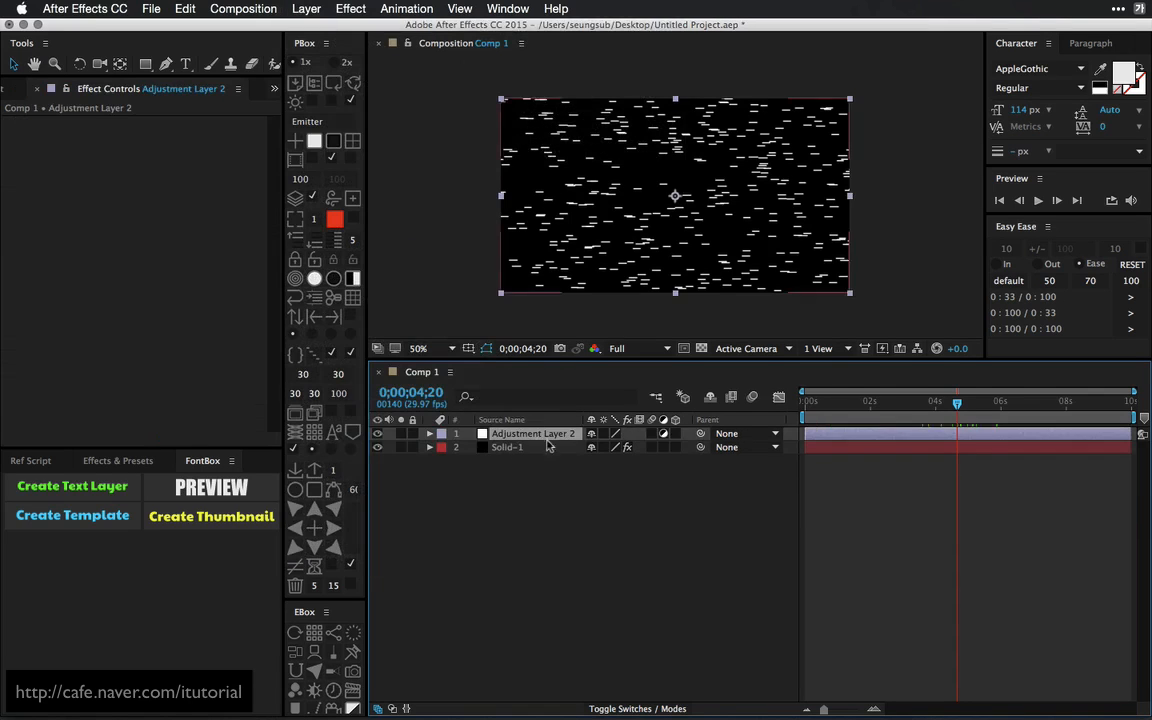
{"action": "left_click", "coordinate": [350, 9]}
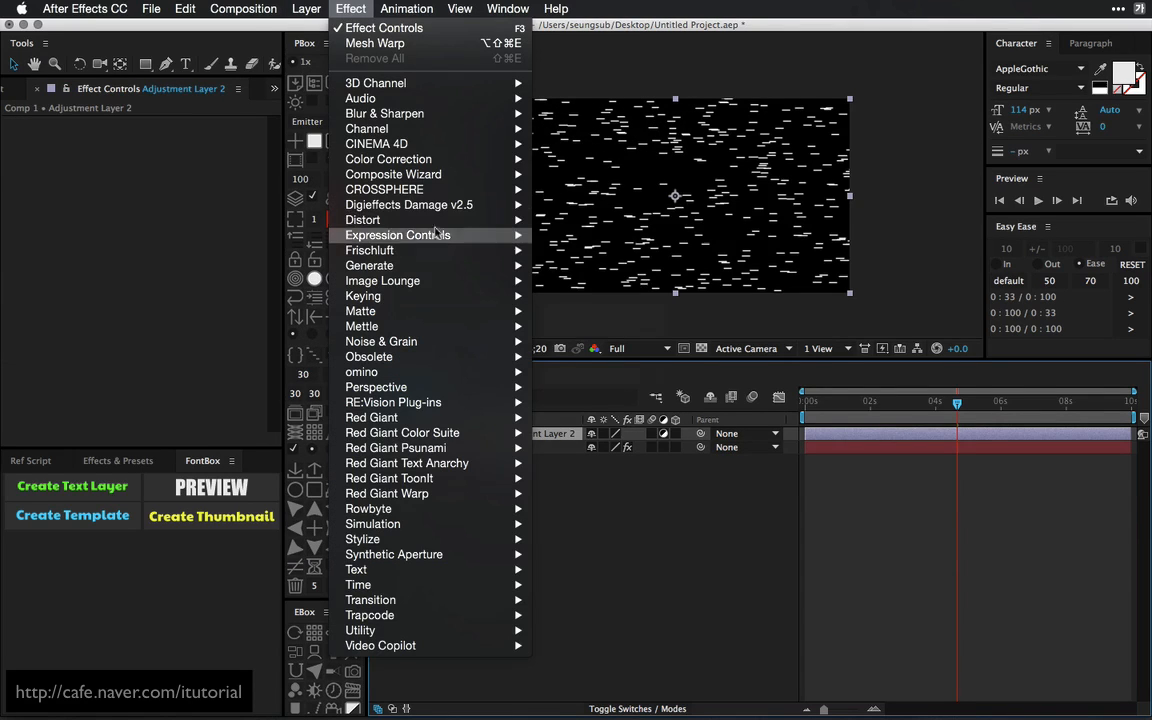
{"action": "mouse_move", "coordinate": [363, 219]}
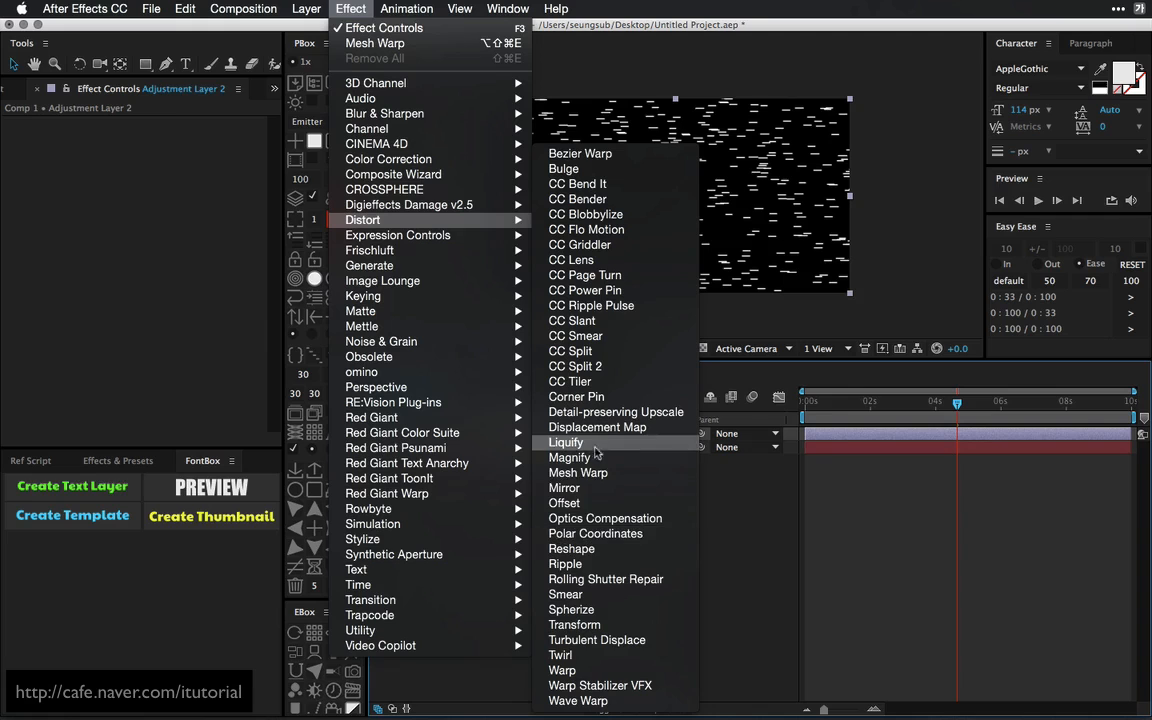
{"action": "left_click", "coordinate": [578, 473]}
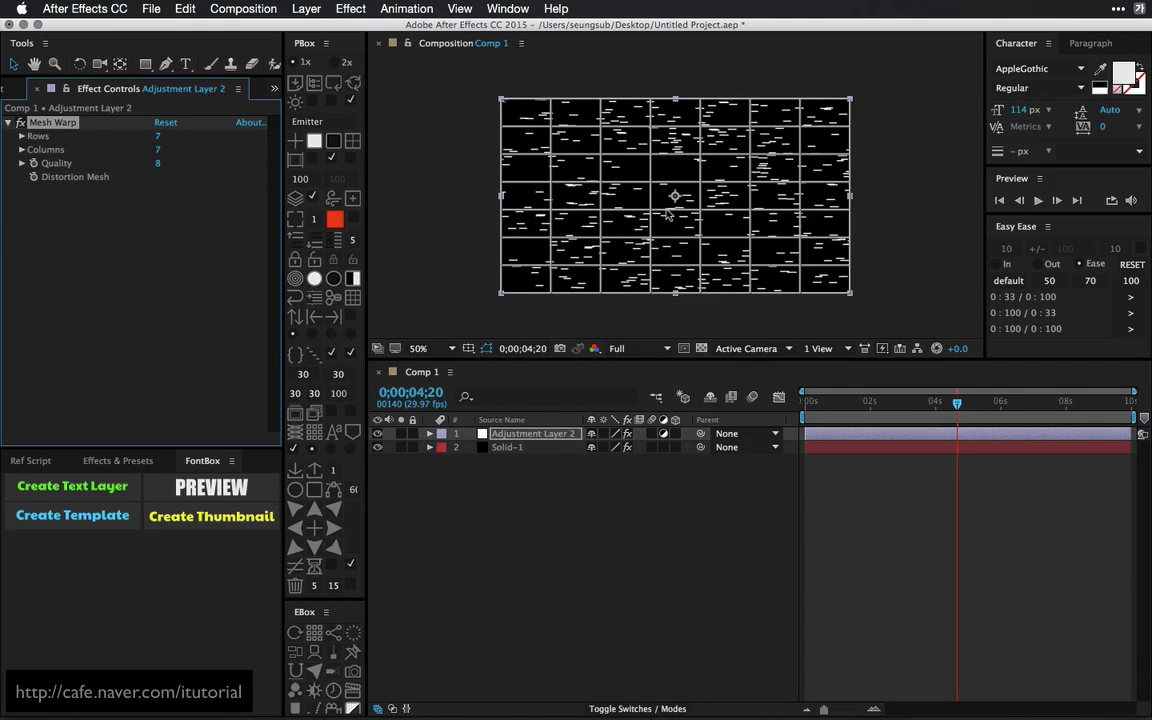
Step: Bulge the Mesh Warp grid near the centre by raising upper points and lowering the point beneath them, and scrub to check the distortion
{"action": "left_click_drag", "start_coordinate": [650, 158], "coordinate": [701, 153]}
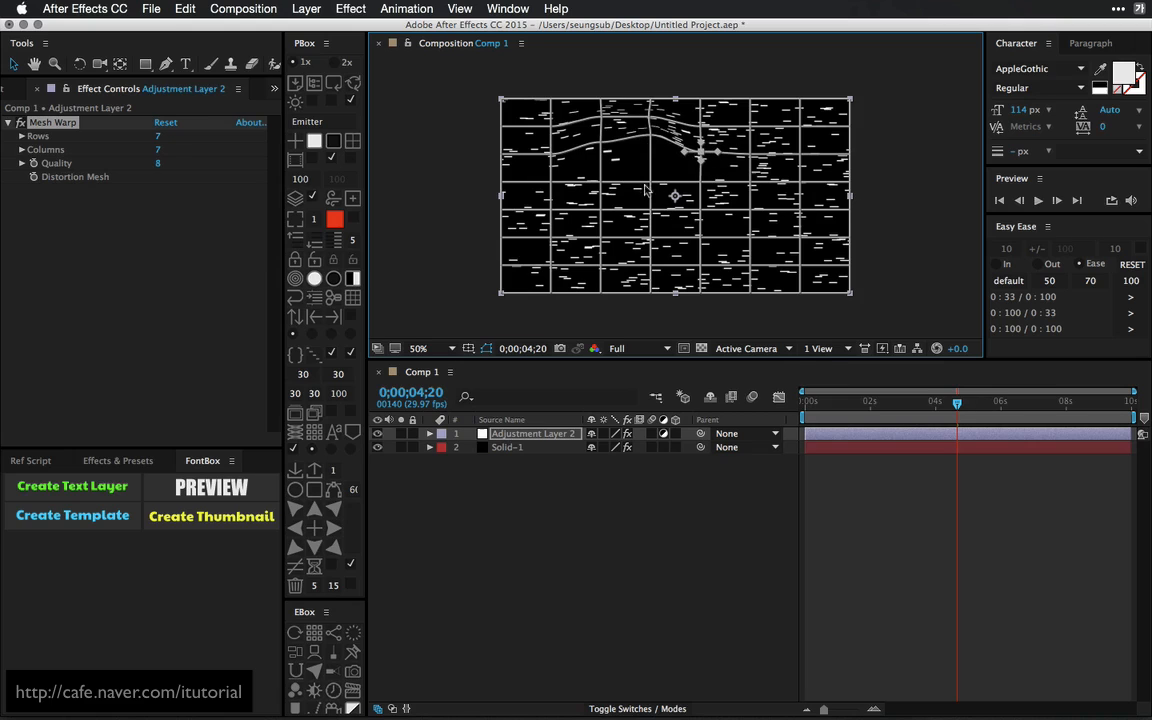
{"action": "left_click_drag", "start_coordinate": [651, 183], "coordinate": [650, 198]}
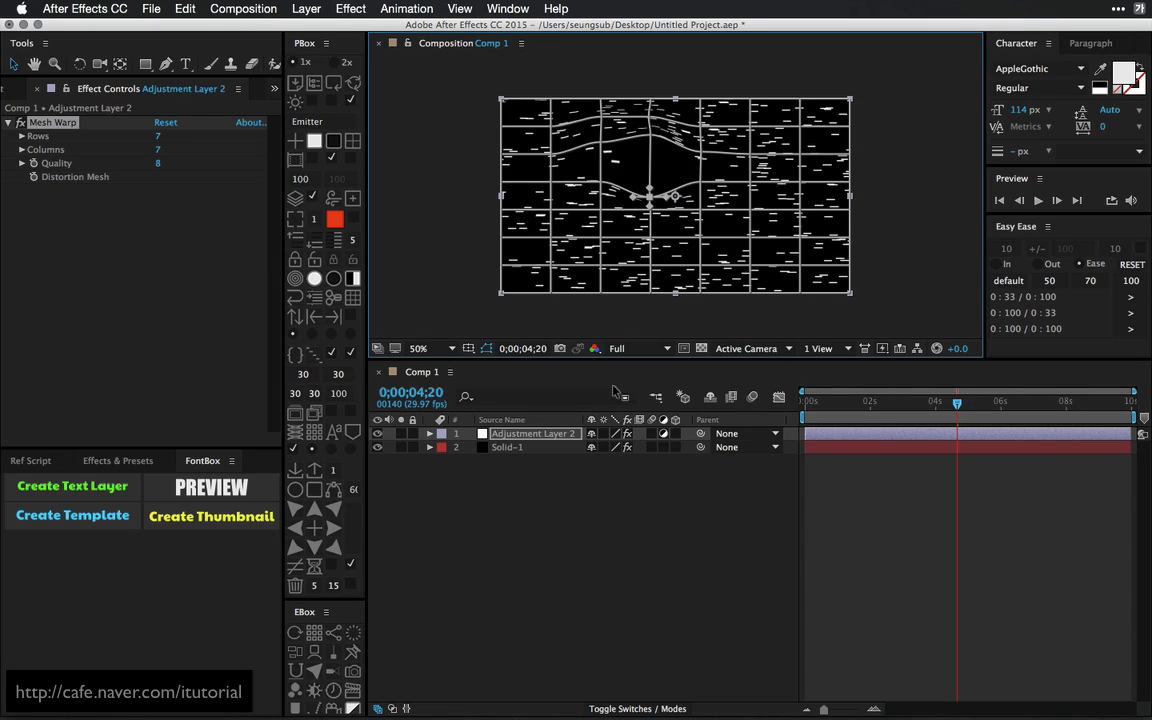
{"action": "left_click", "coordinate": [590, 482]}
{"action": "left_click_drag", "start_coordinate": [925, 403], "coordinate": [965, 402]}
Step: Pull the Mesh Warp grid point right of the composition's centre far down, across the lower rows
{"action": "left_click", "coordinate": [544, 436]}
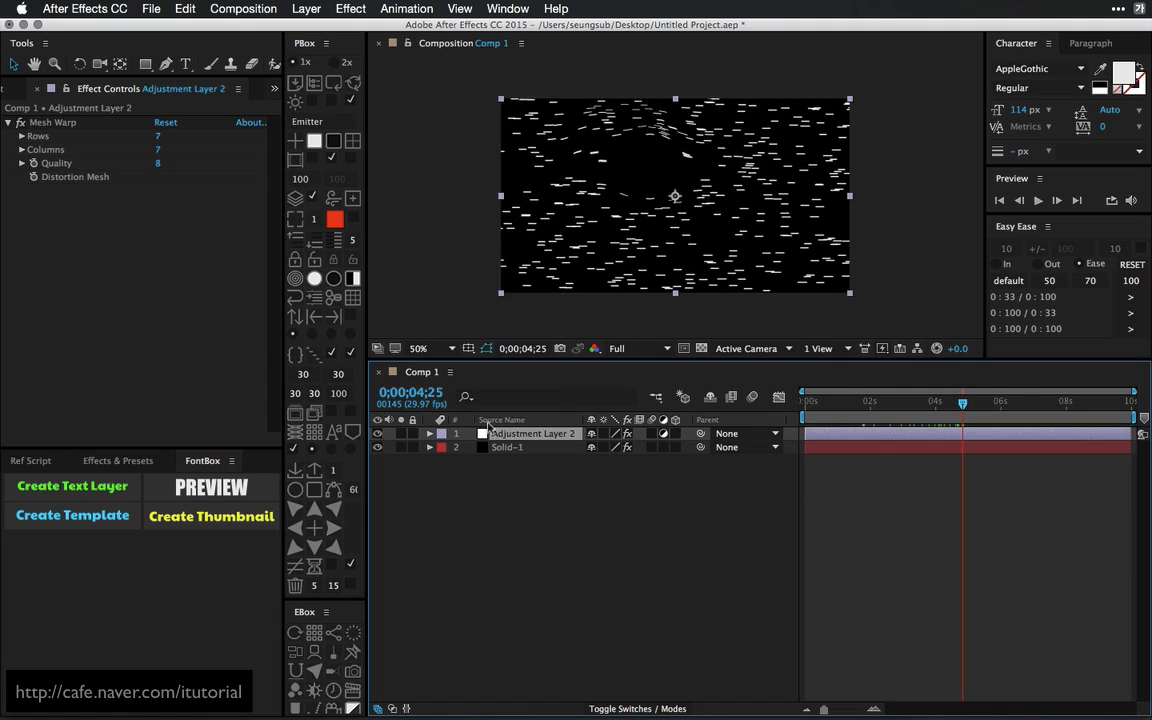
{"action": "left_click", "coordinate": [53, 122]}
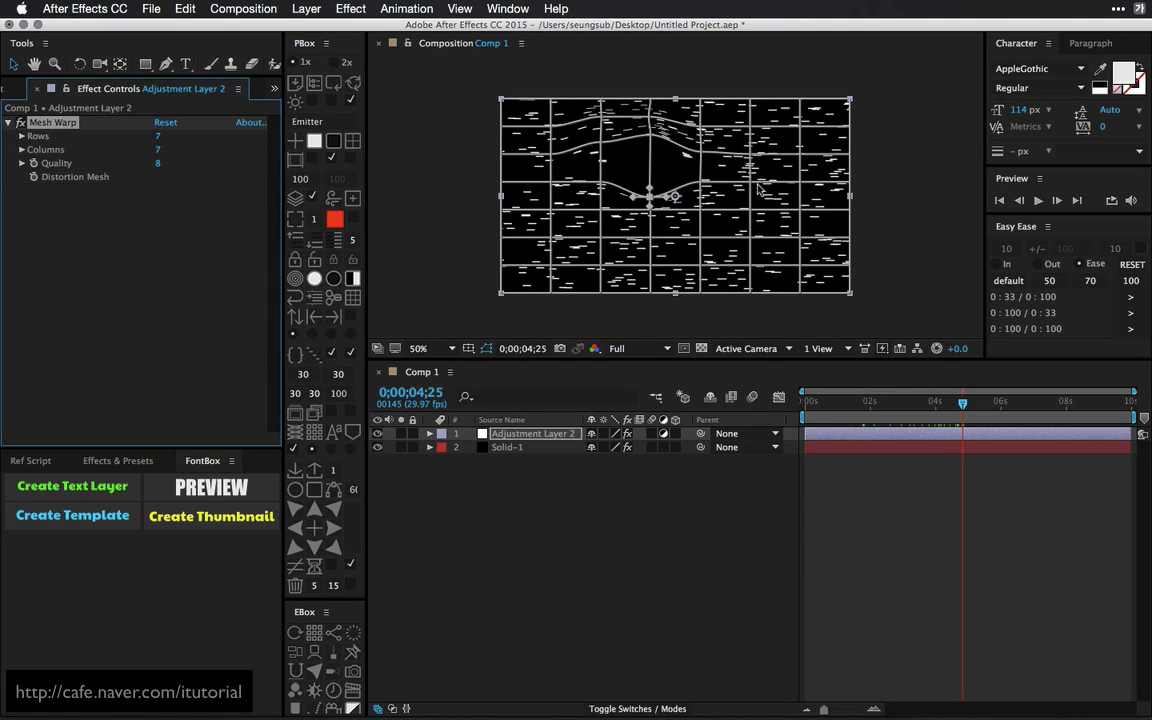
{"action": "left_click_drag", "start_coordinate": [751, 184], "coordinate": [749, 256]}
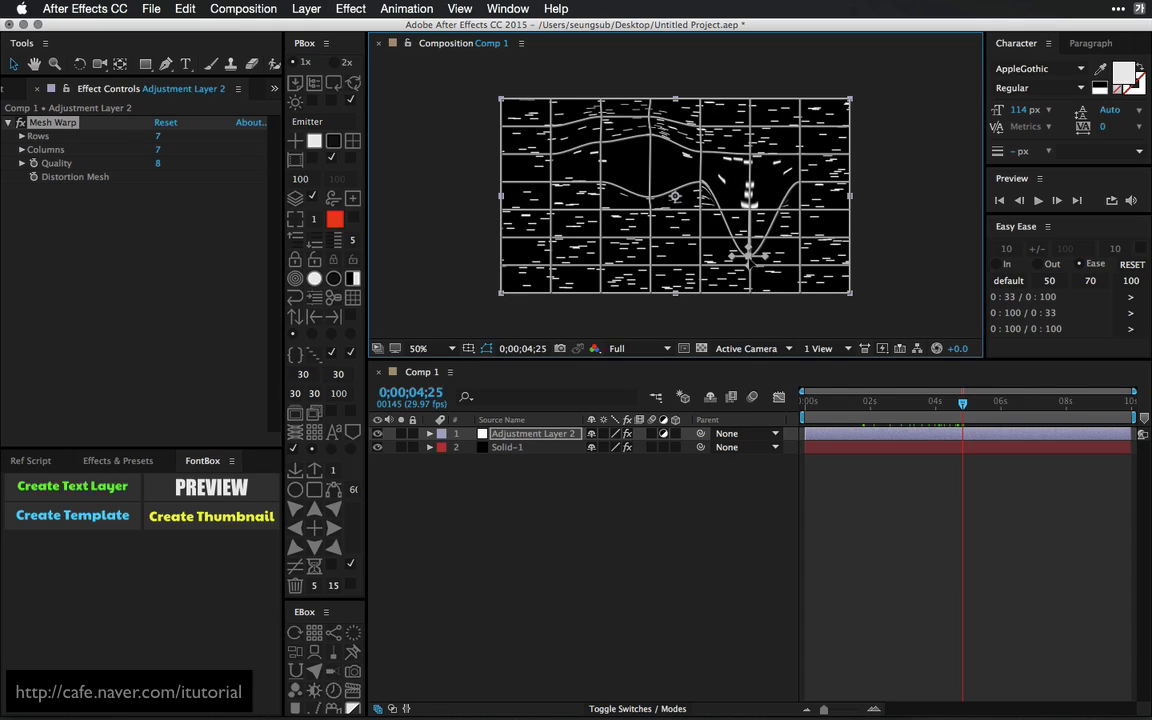
{"action": "left_click", "coordinate": [661, 489]}
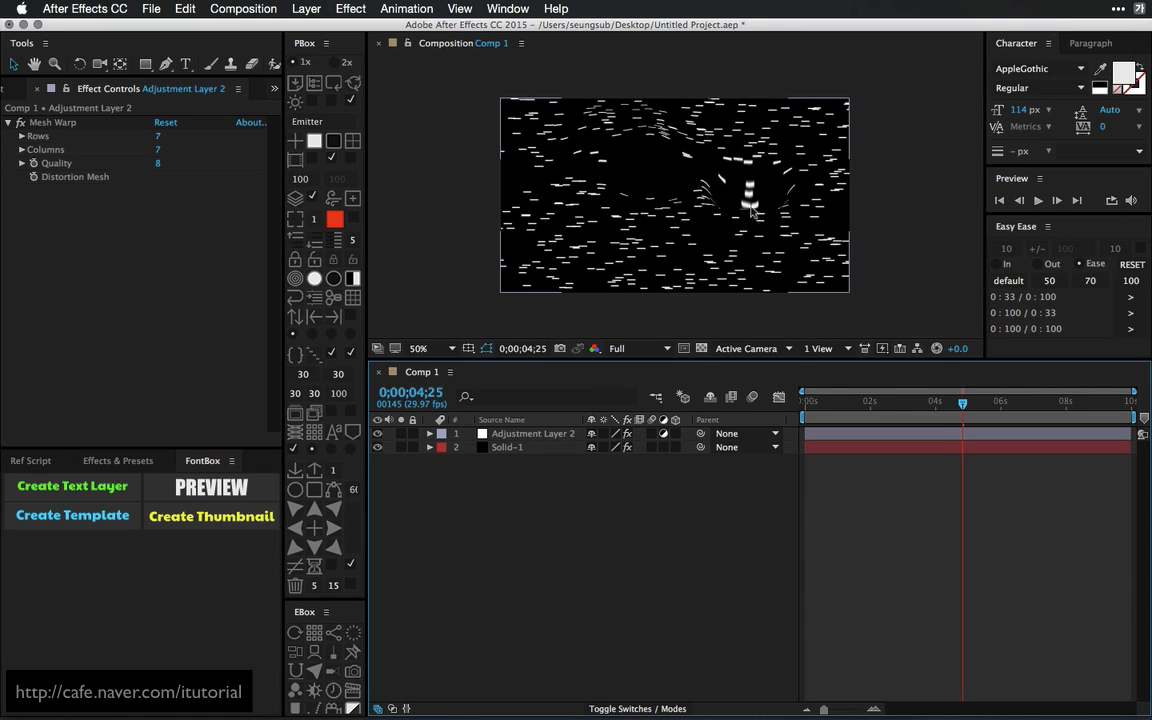
Step: Examine the stretched particles up close at 100% and scrub from 0;00;02;05 to 0;00;04;18 to check their motion
{"action": "key", "text": "period"}
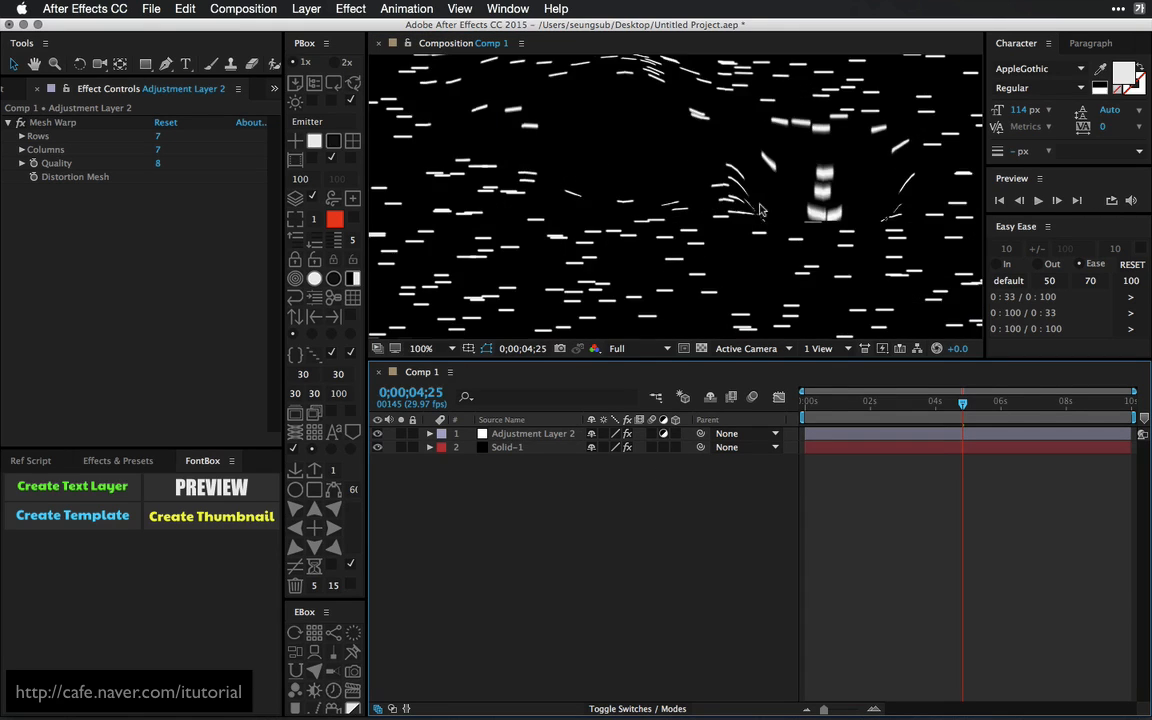
{"action": "mouse_move", "coordinate": [963, 408]}
{"action": "left_mouse_down"}
{"action": "mouse_move", "coordinate": [943, 409]}
{"action": "mouse_move", "coordinate": [959, 410]}
{"action": "left_mouse_up"}
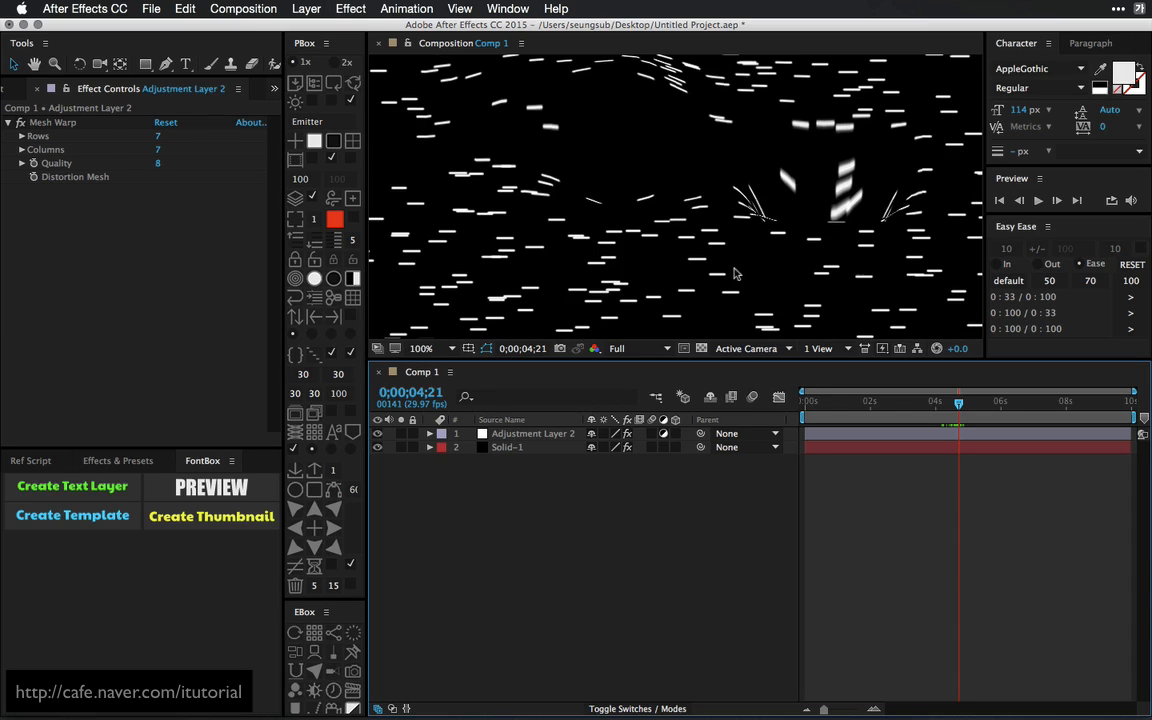
{"action": "scroll", "coordinate": [737, 258], "scroll_direction": "down", "scroll_amount": 2}
{"action": "key", "text": "space"}
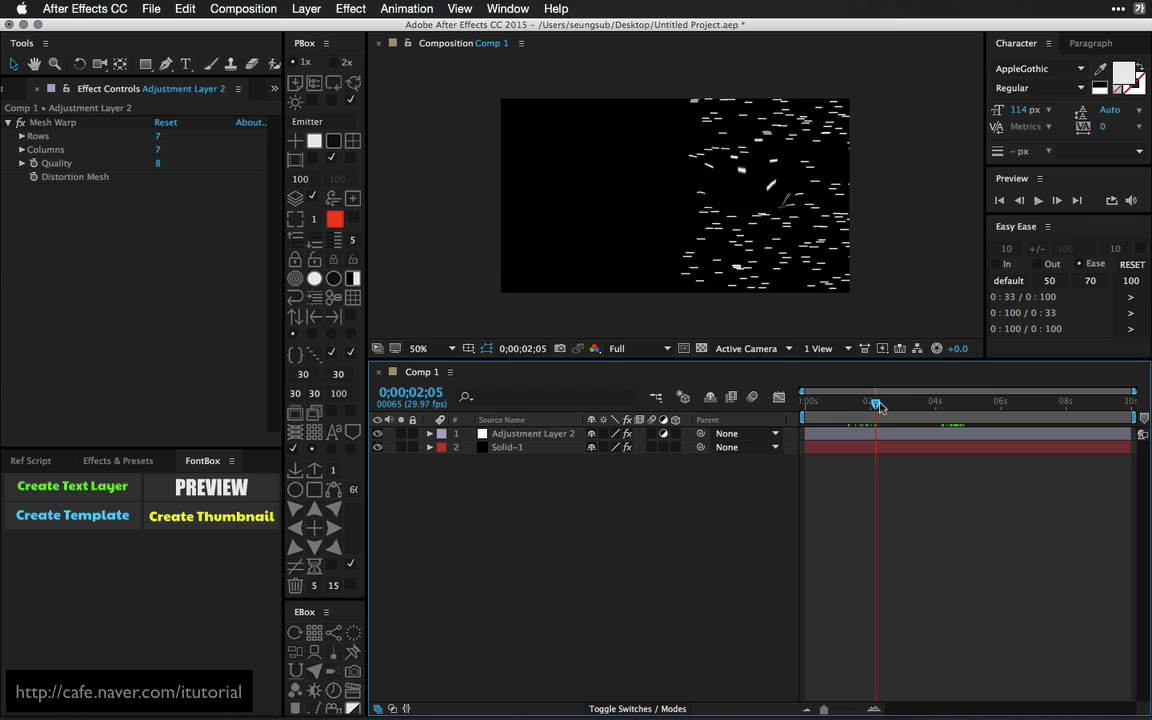
{"action": "left_click_drag", "start_coordinate": [876, 404], "coordinate": [933, 402]}
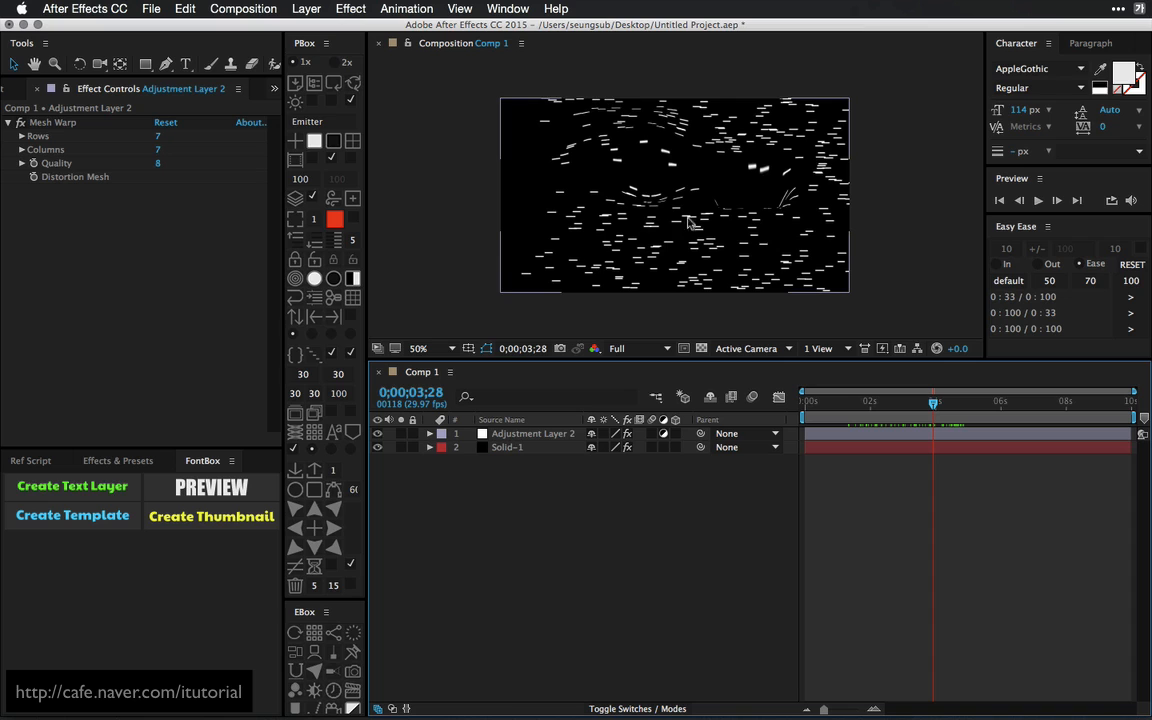
{"action": "left_click_drag", "start_coordinate": [938, 404], "coordinate": [959, 403]}
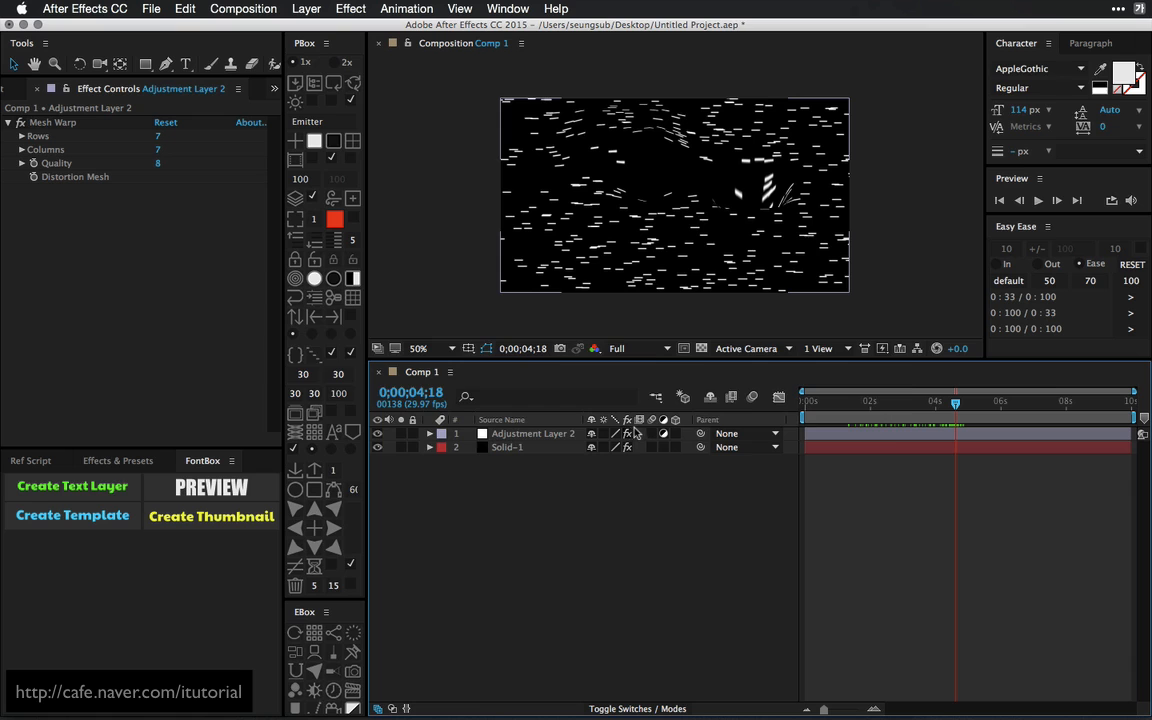
Step: Switch to CINEMA 4D and add a standard particle Emitter to the empty scene
{"action": "key", "text": "super+Tab"}
{"action": "key", "text": "Tab"}
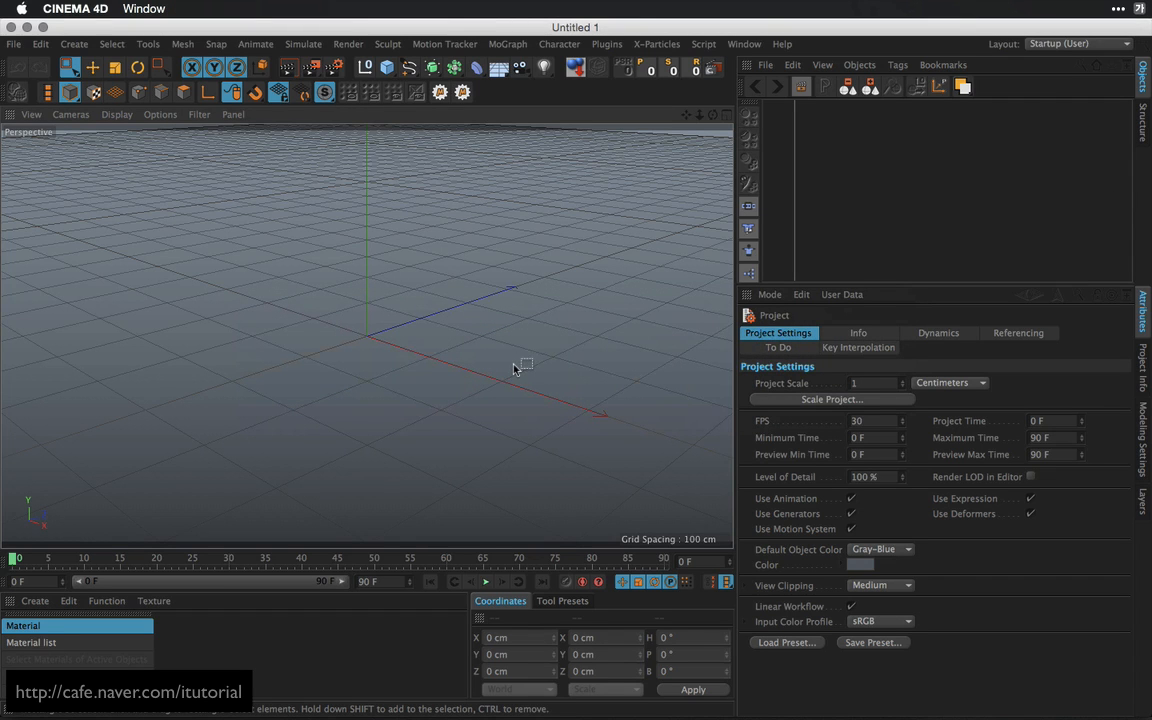
{"action": "left_click_drag", "start_coordinate": [440, 349], "coordinate": [477, 332], "text": "alt"}
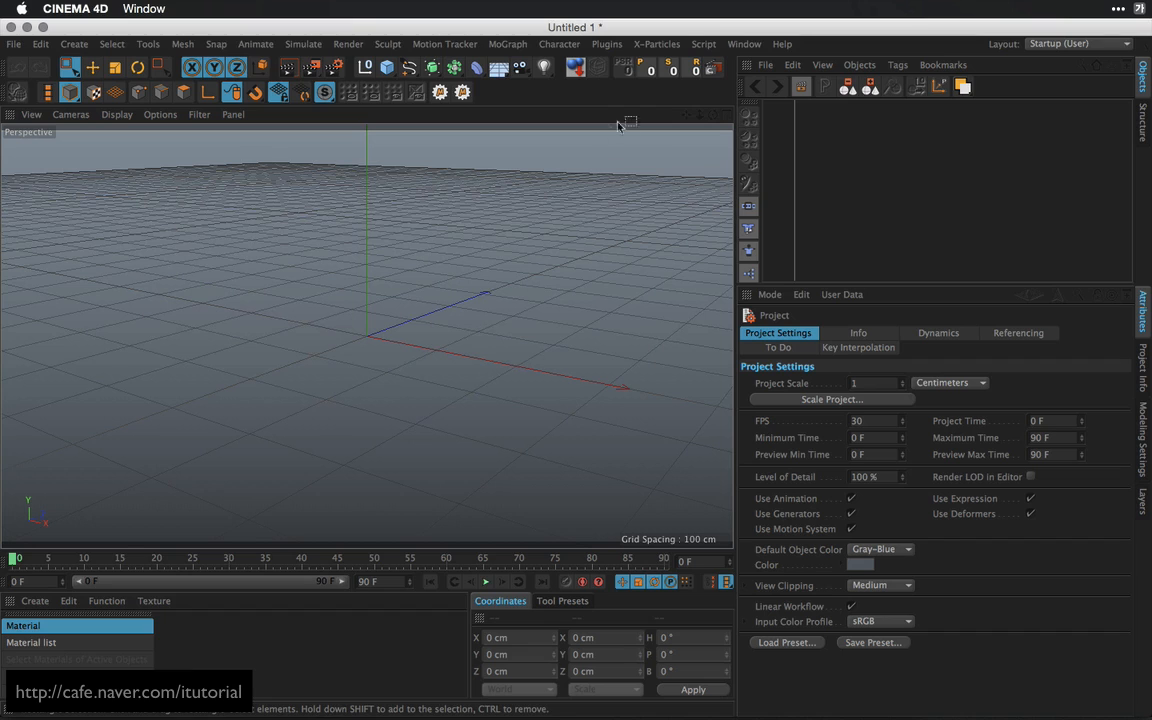
{"action": "left_click", "coordinate": [646, 48]}
{"action": "left_click", "coordinate": [843, 163]}
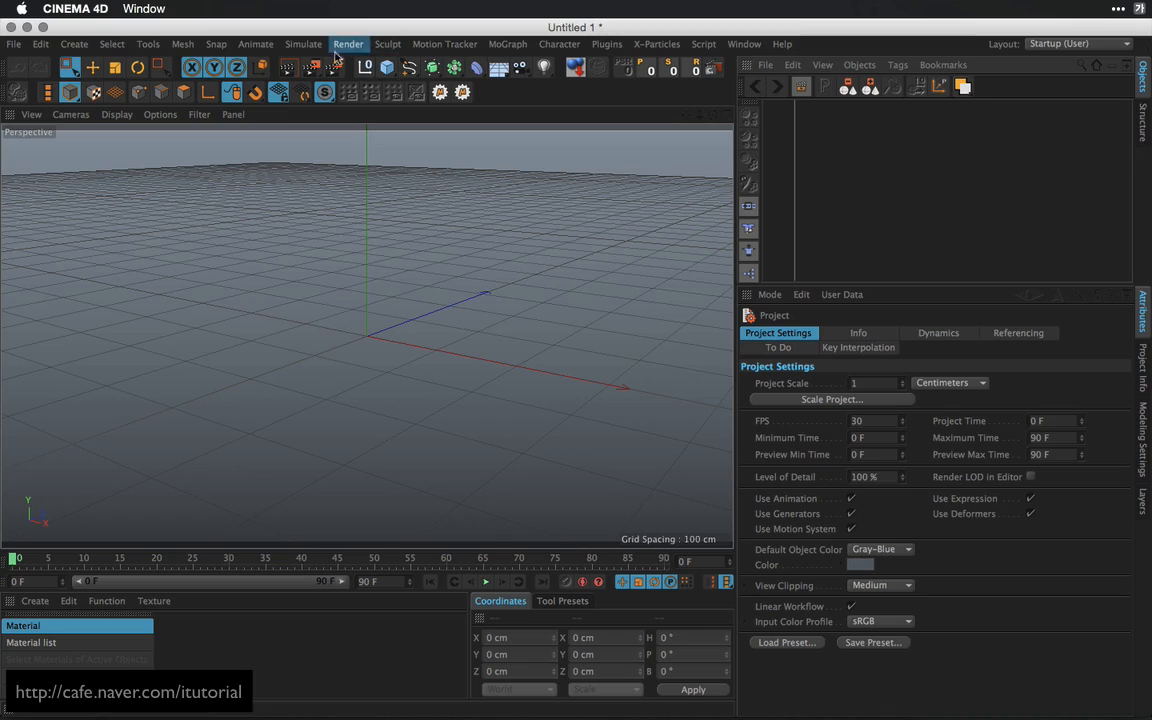
{"action": "left_click", "coordinate": [303, 44]}
{"action": "mouse_move", "coordinate": [348, 113]}
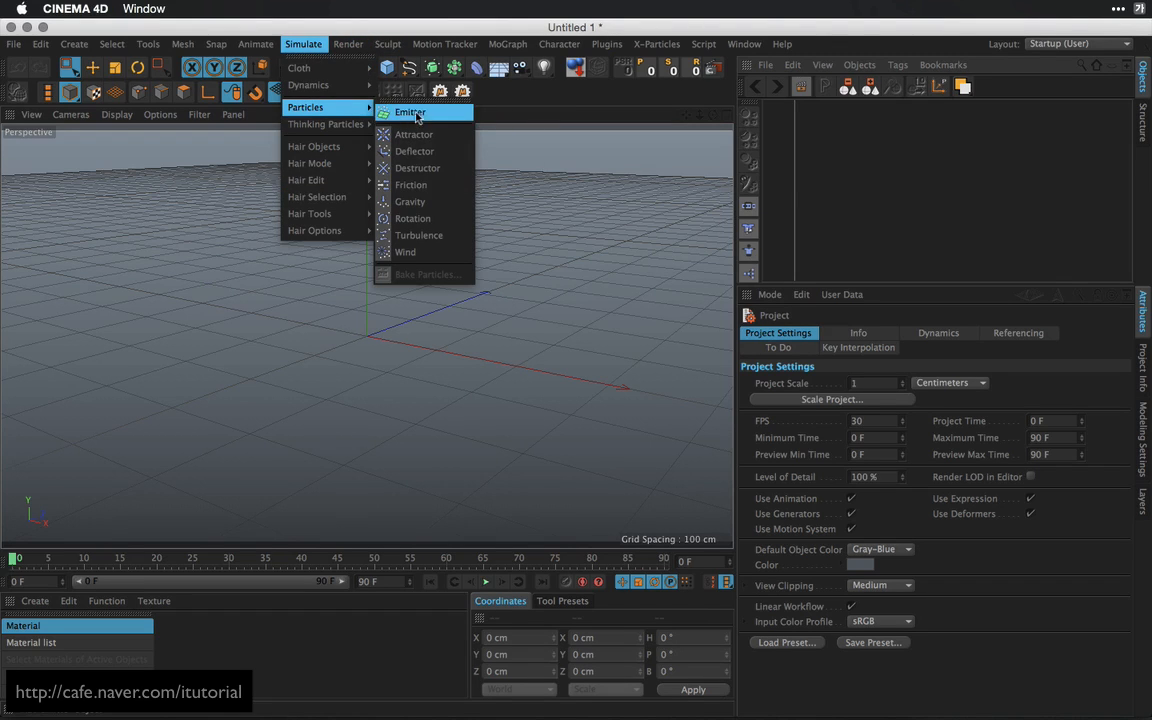
{"action": "left_click", "coordinate": [410, 113]}
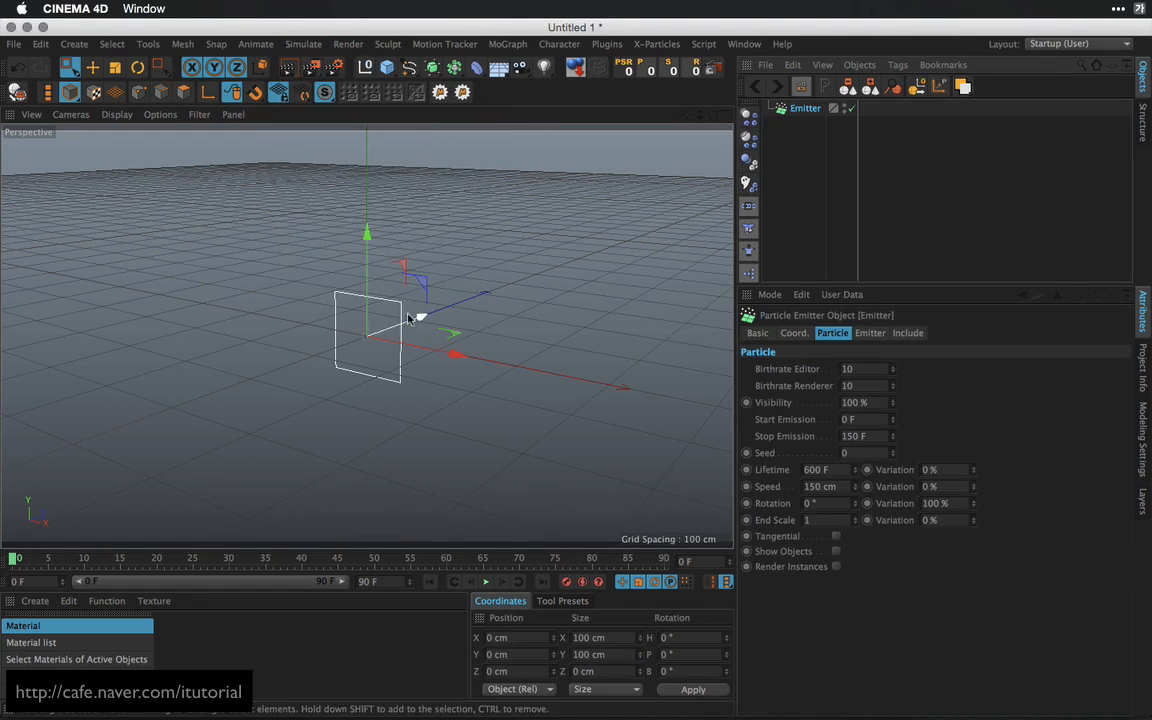
Step: Enlarge the emitter's X-Size and Y-Size to about 539.2 cm
{"action": "left_click_drag", "start_coordinate": [452, 326], "coordinate": [425, 316], "text": "alt"}
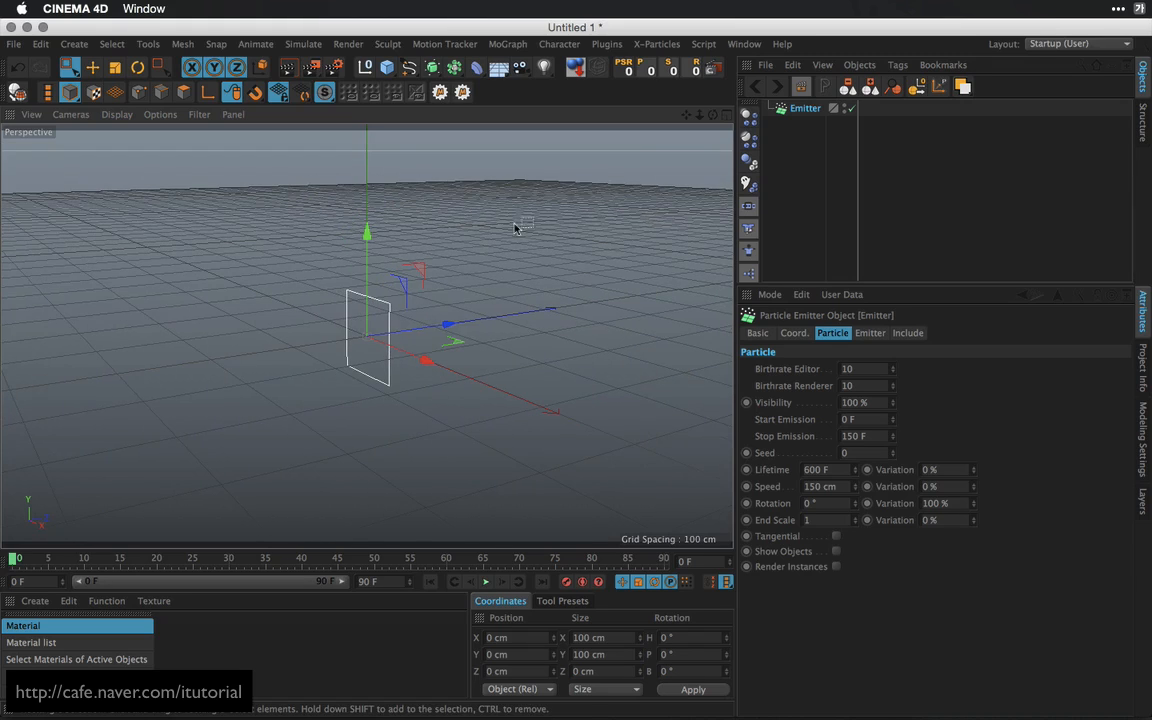
{"action": "left_click", "coordinate": [727, 115]}
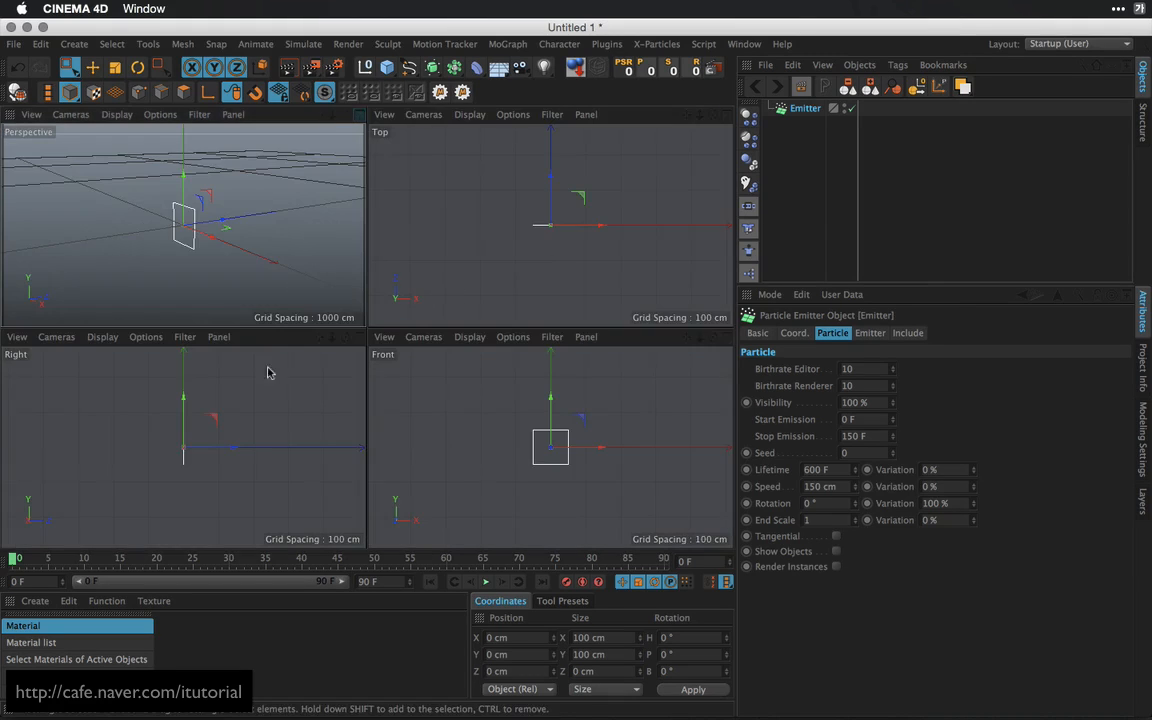
{"action": "left_click", "coordinate": [358, 337]}
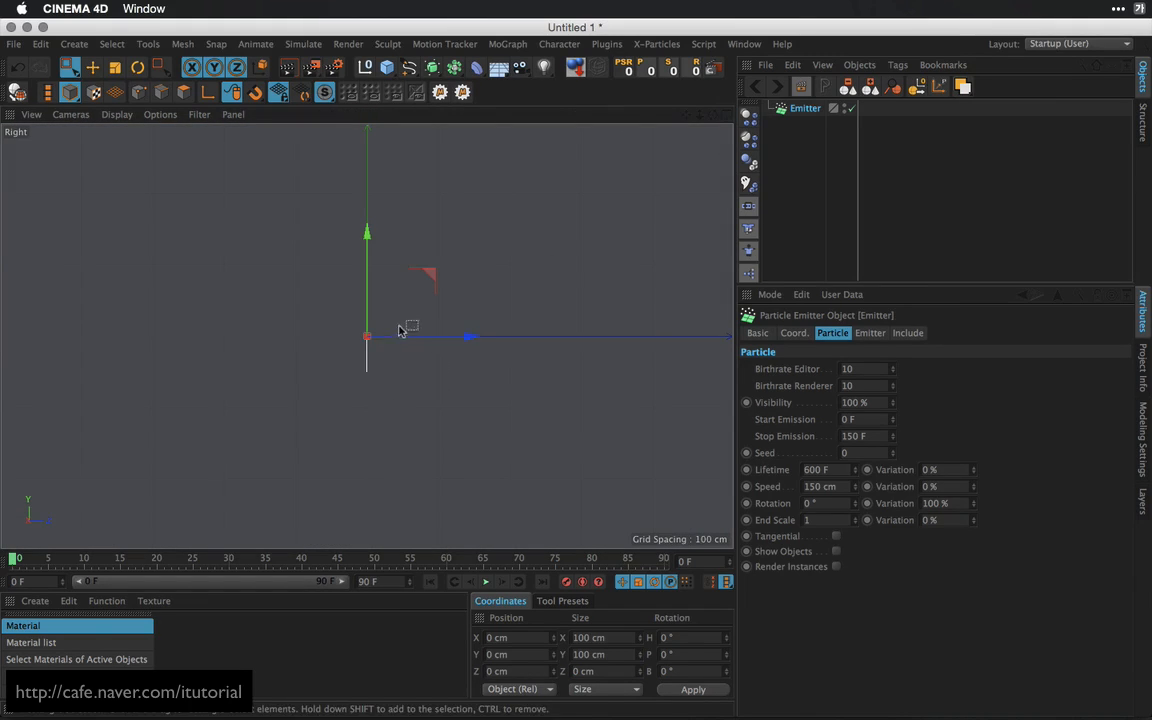
{"action": "left_click", "coordinate": [727, 115]}
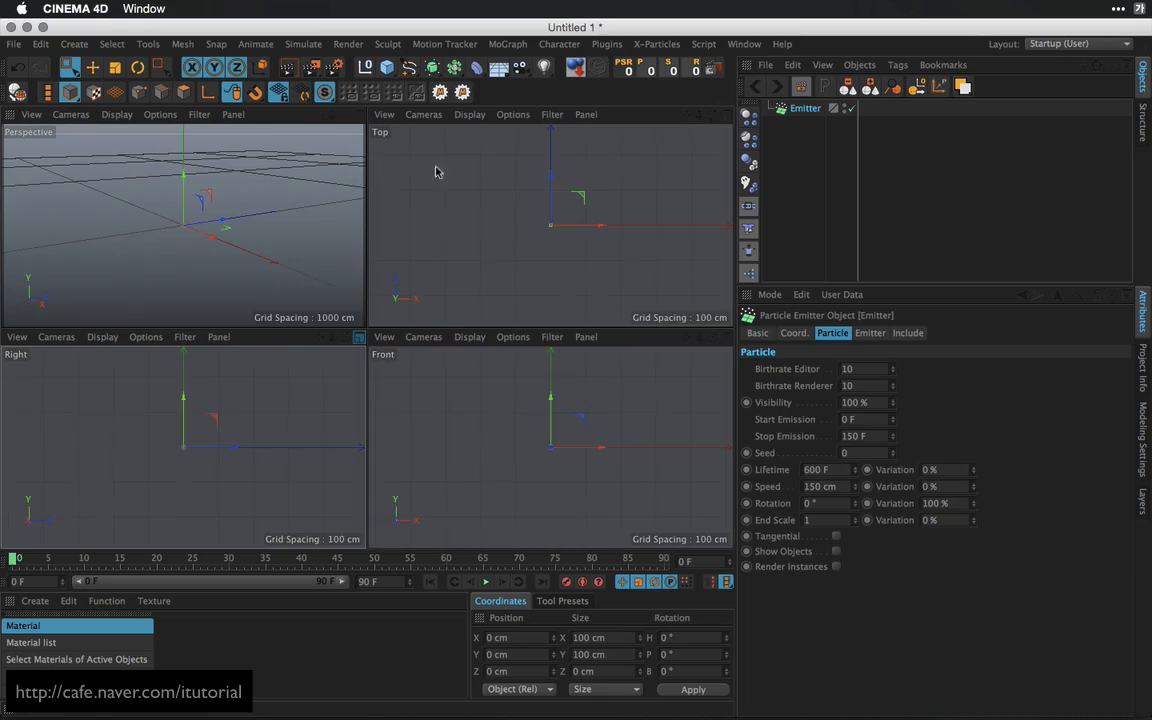
{"action": "left_click", "coordinate": [357, 115]}
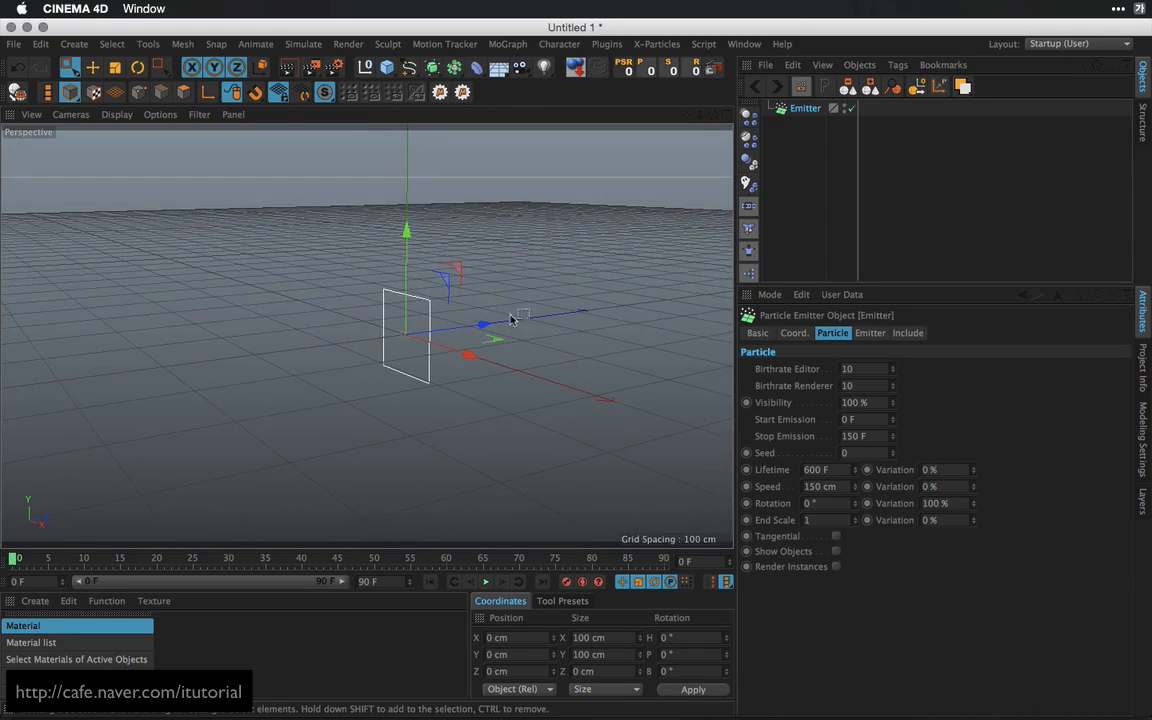
{"action": "left_click", "coordinate": [868, 334]}
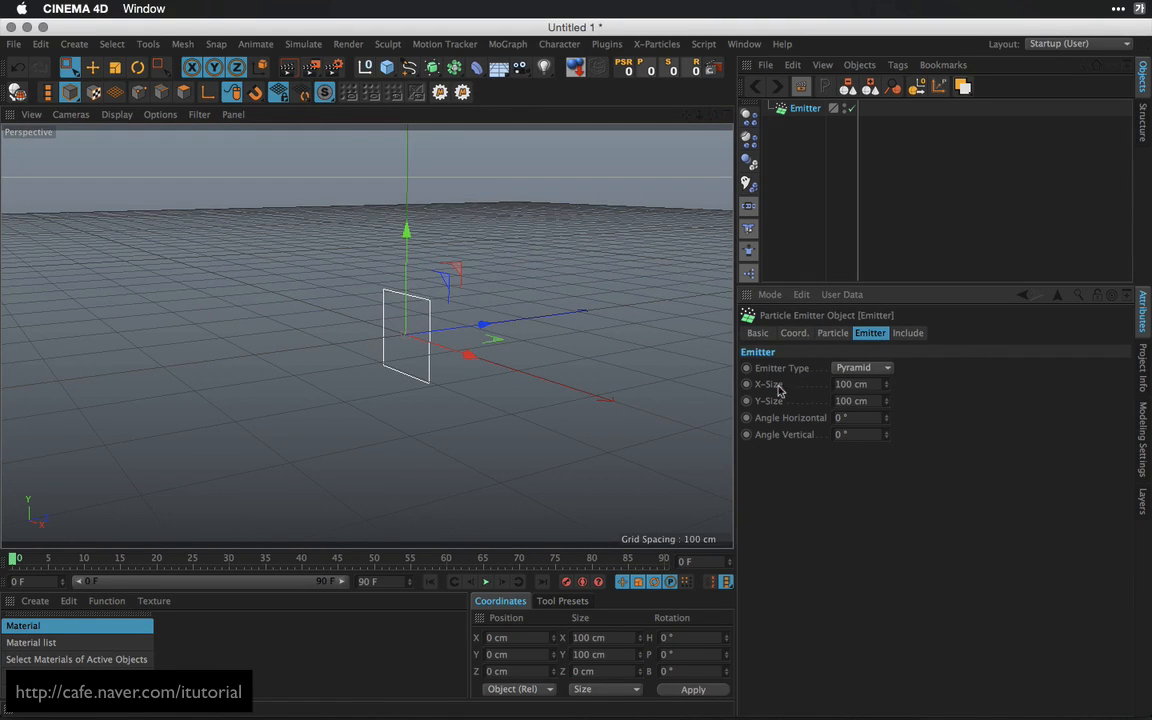
{"action": "left_click_drag", "start_coordinate": [779, 389], "coordinate": [823, 410]}
{"action": "left_click_drag", "start_coordinate": [886, 386], "coordinate": [861, 34]}
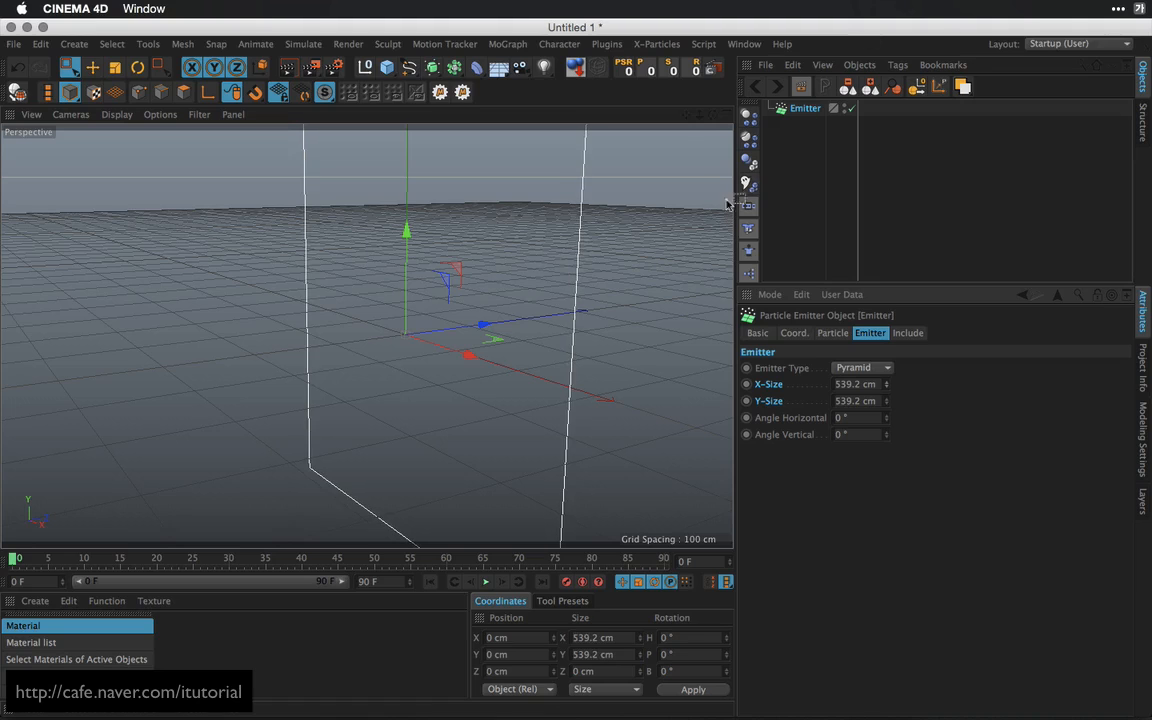
Step: In the Right view, move the emitter back along Z to about -466 cm and play the animation to preview emission
{"action": "left_click", "coordinate": [727, 116]}
{"action": "middle_click", "coordinate": [316, 306]}
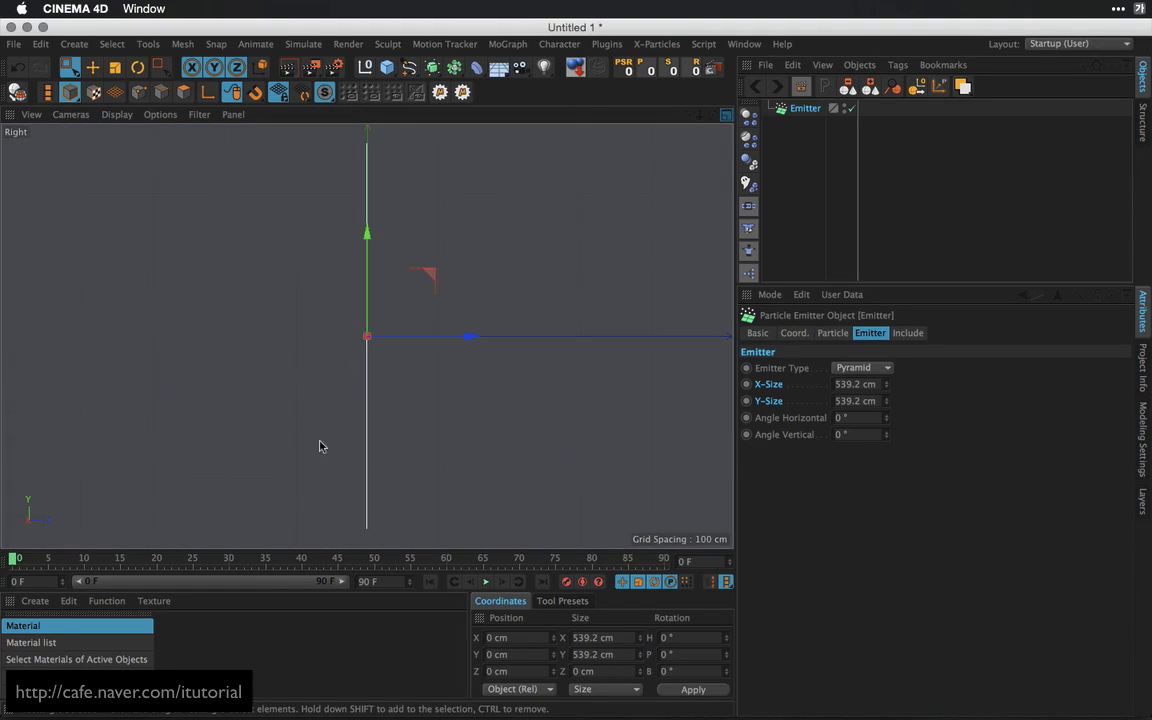
{"action": "left_click_drag", "start_coordinate": [466, 337], "coordinate": [140, 343]}
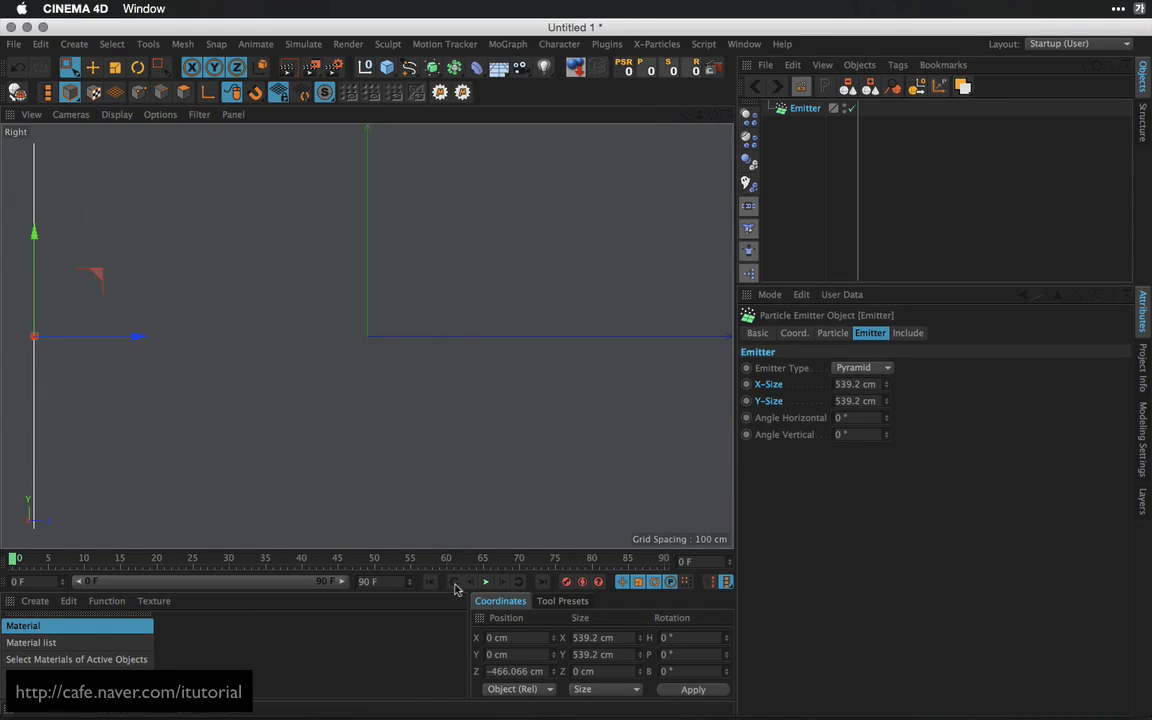
{"action": "left_click", "coordinate": [486, 583]}
{"action": "left_click", "coordinate": [489, 581]}
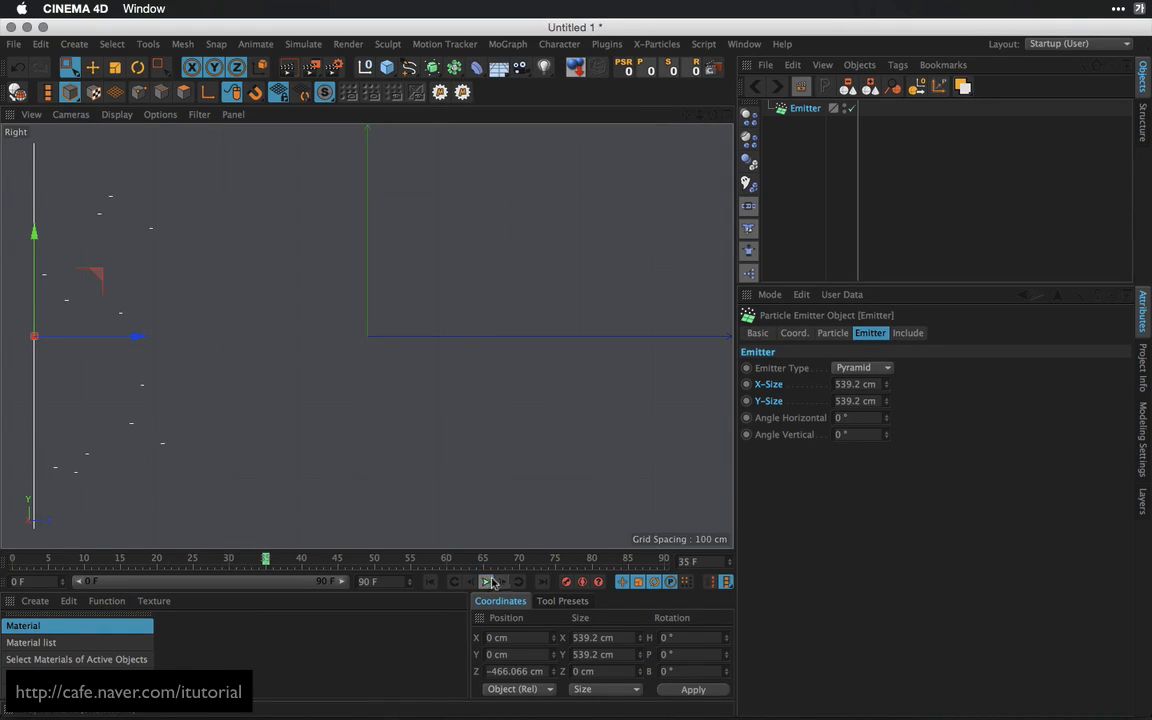
Step: Set the emitter's Birthrate Editor and Birthrate Renderer to 200
{"action": "left_click", "coordinate": [832, 333]}
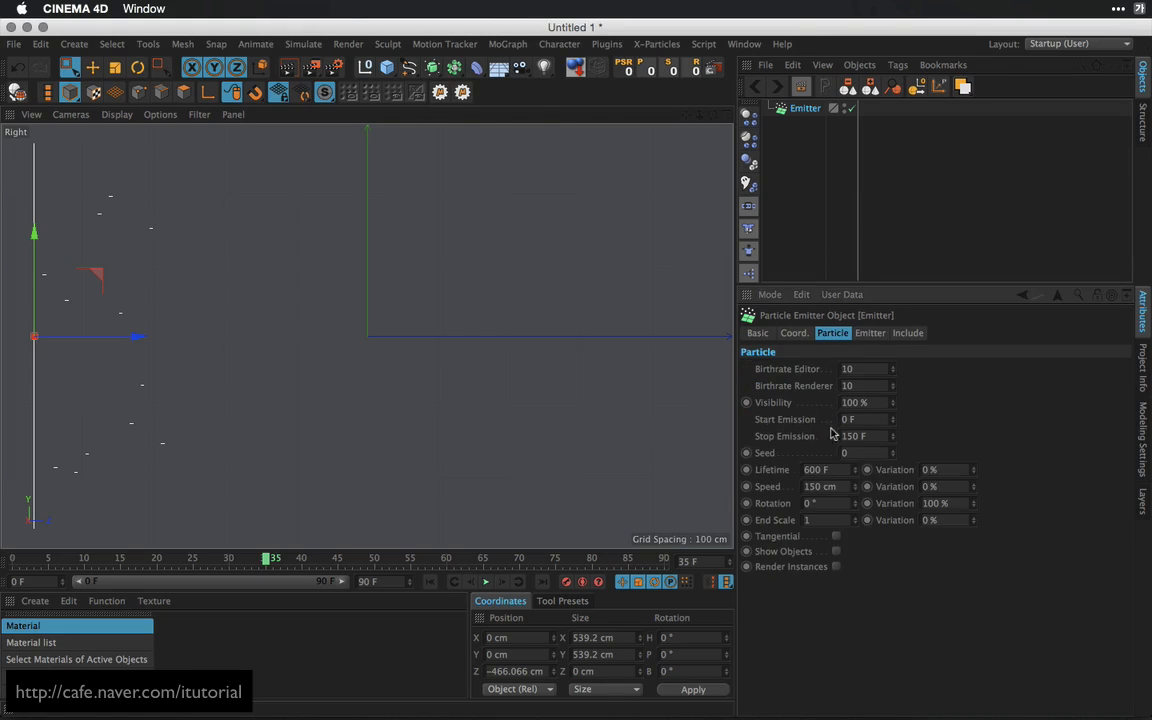
{"action": "left_click", "coordinate": [862, 370]}
{"action": "type", "text": "2"}
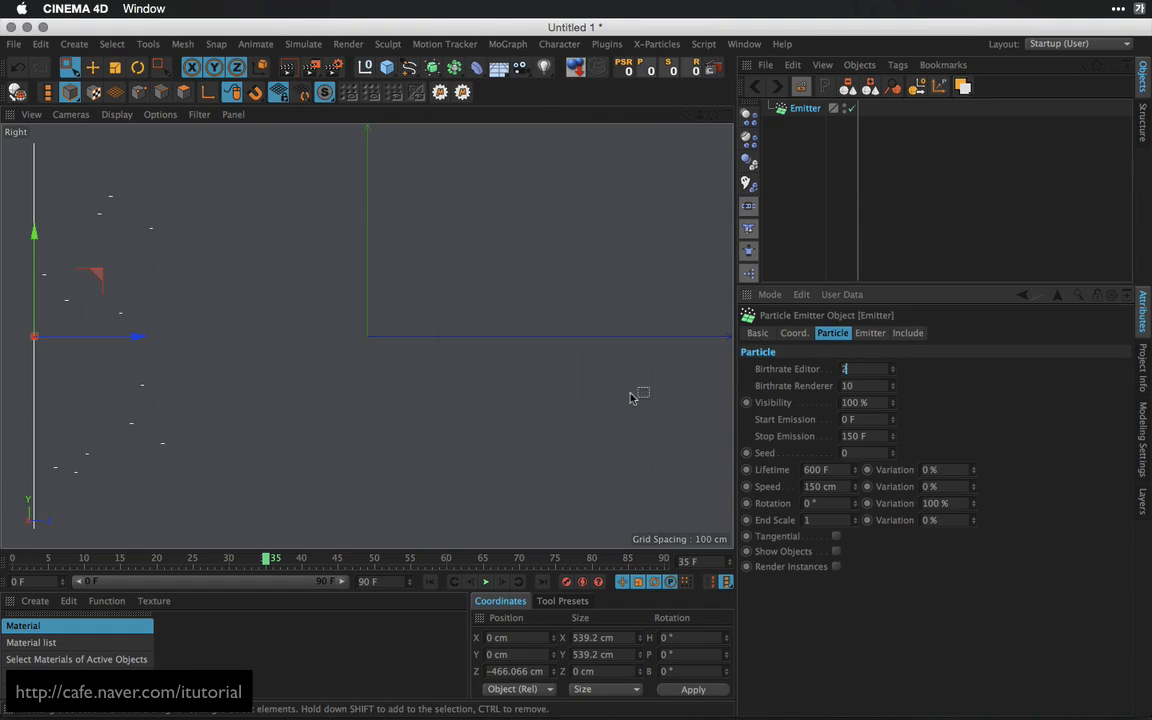
{"action": "type", "text": "00"}
{"action": "key", "text": "Tab"}
Step: Extend the emitter's Stop Emission and the timeline's end to 300 F, and play from the first frame
{"action": "left_click", "coordinate": [864, 436]}
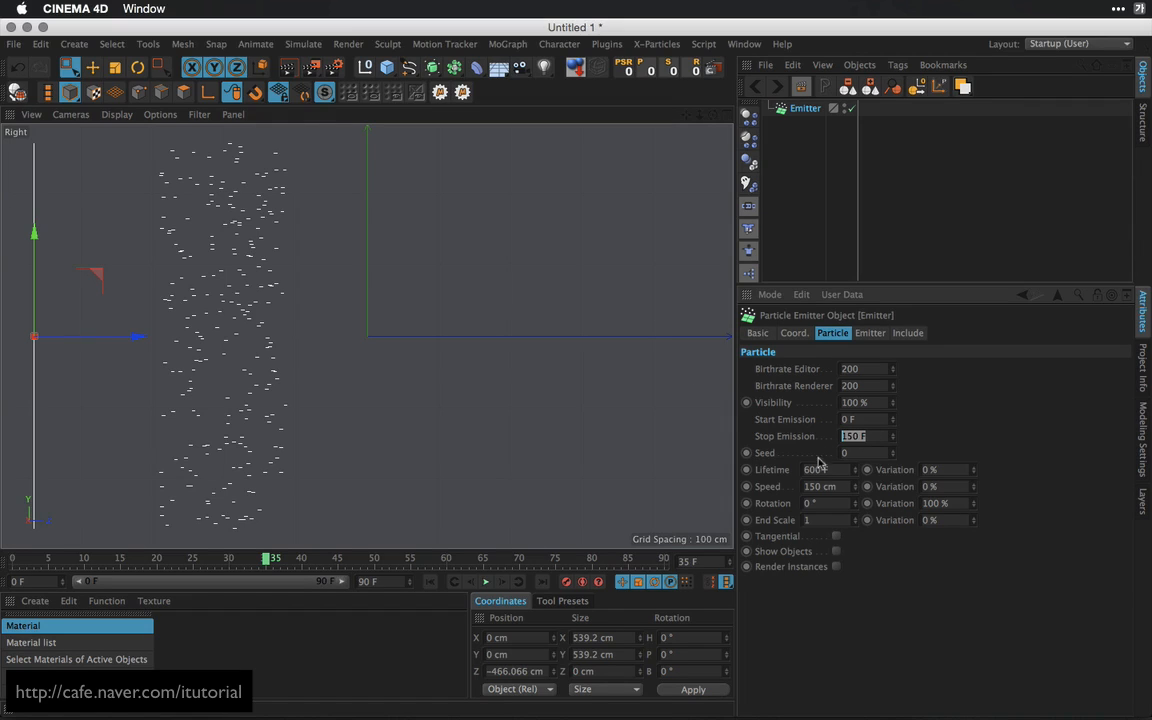
{"action": "type", "text": "30"}
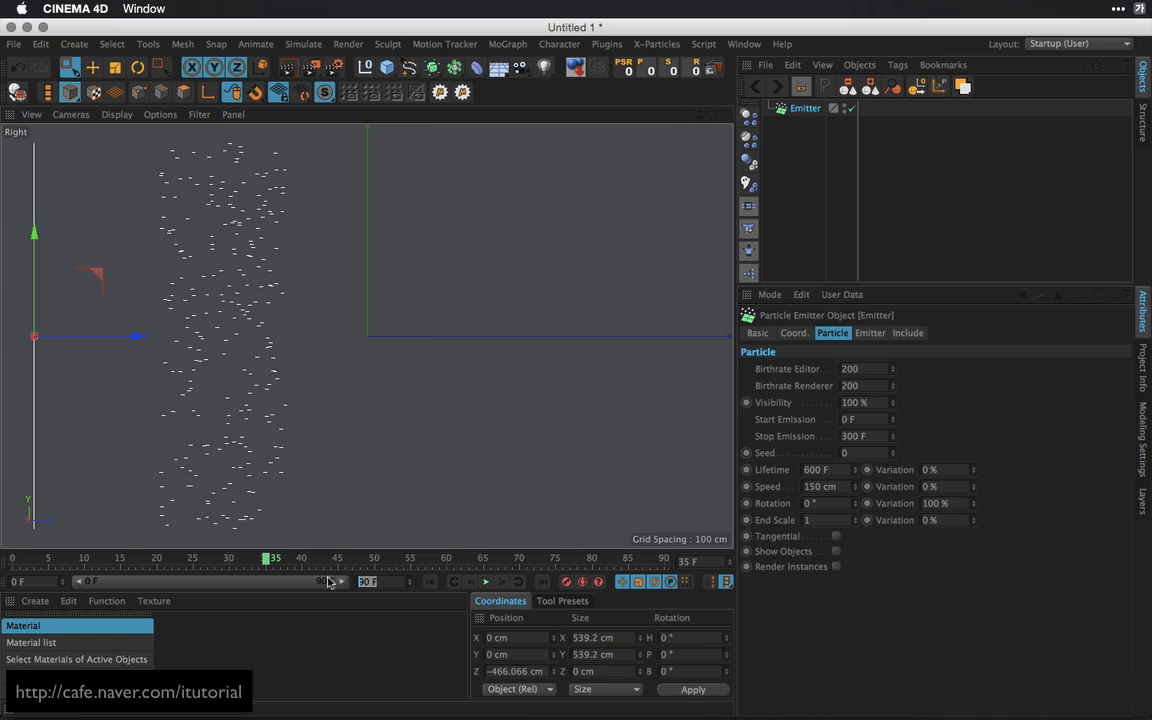
{"action": "left_click_drag", "start_coordinate": [314, 581], "coordinate": [358, 576]}
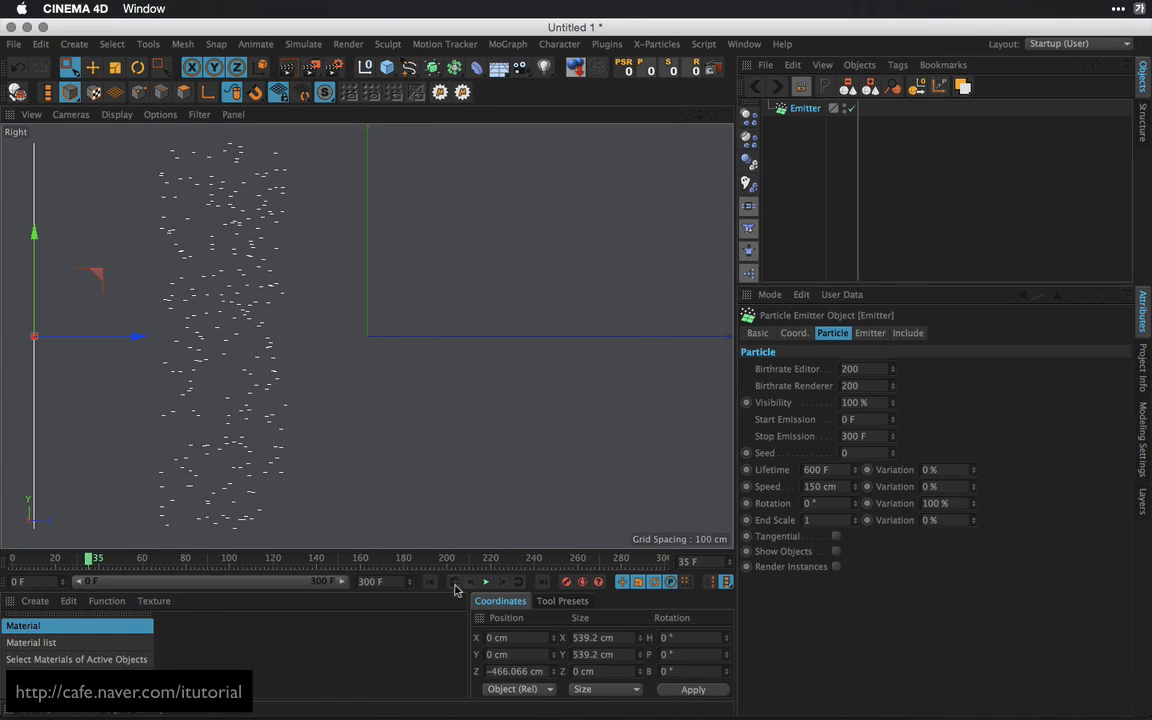
{"action": "left_click", "coordinate": [430, 581]}
{"action": "left_click", "coordinate": [485, 581]}
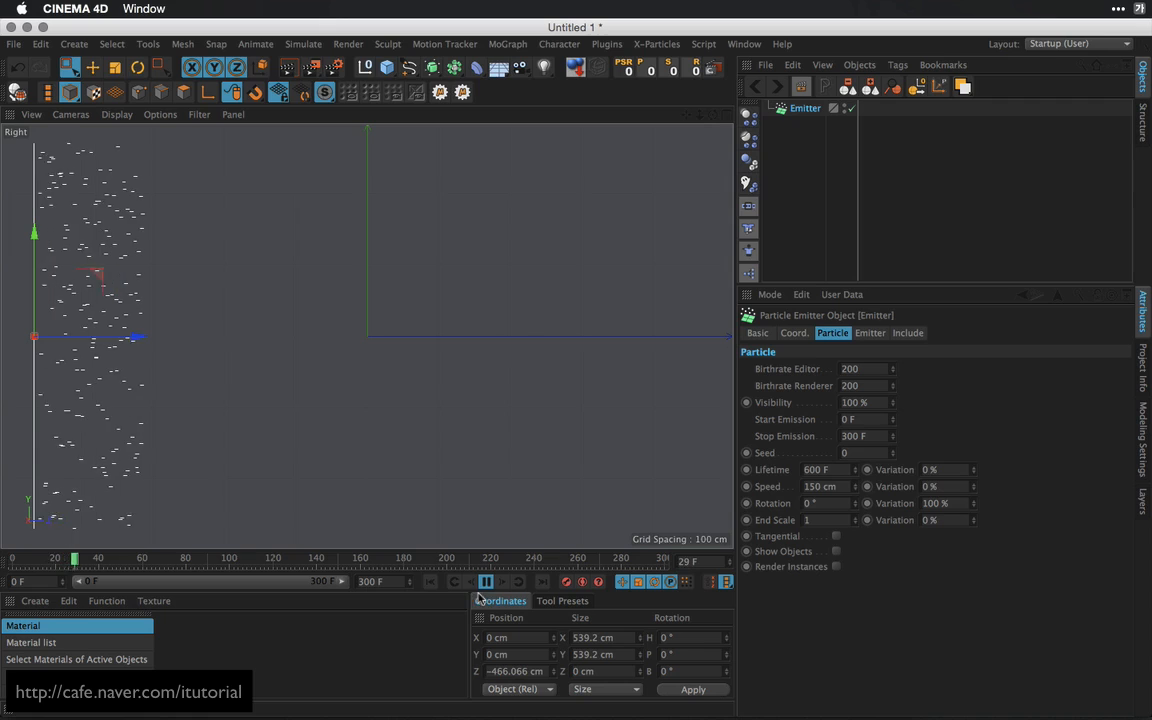
{"action": "left_click", "coordinate": [486, 582]}
Step: Set the particle Speed to 200 cm and replay the emission from the first frame
{"action": "double_click", "coordinate": [830, 486]}
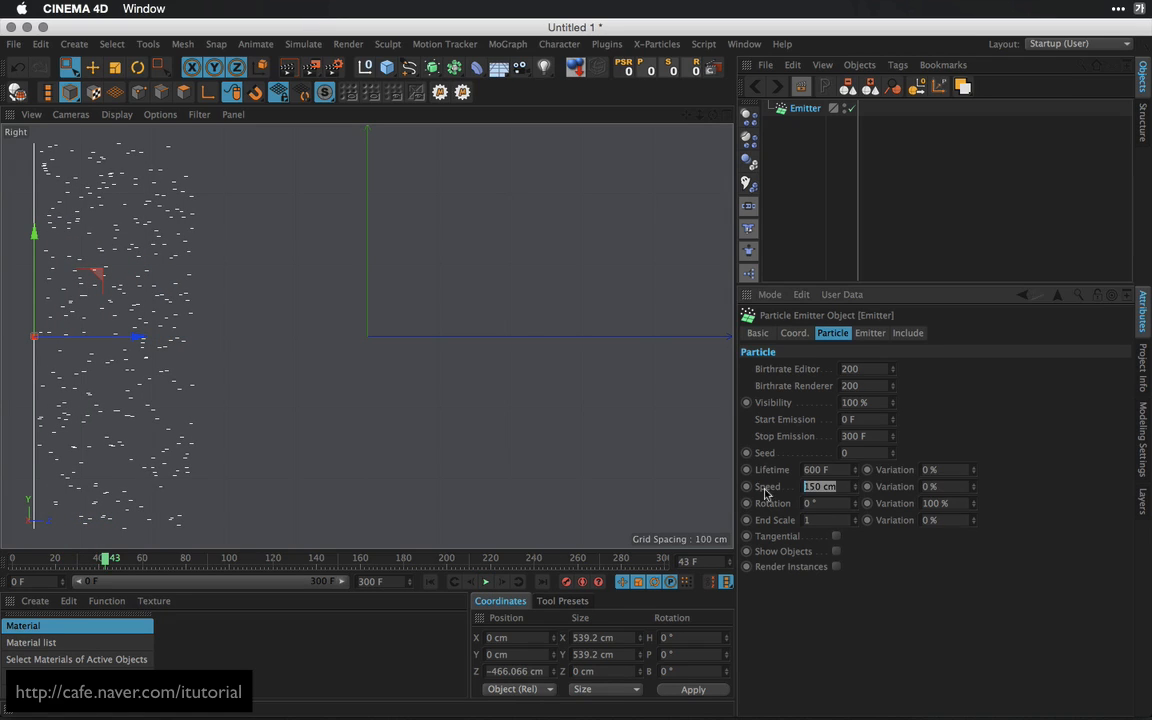
{"action": "type", "text": "20"}
{"action": "left_click", "coordinate": [432, 583]}
{"action": "left_click", "coordinate": [487, 584]}
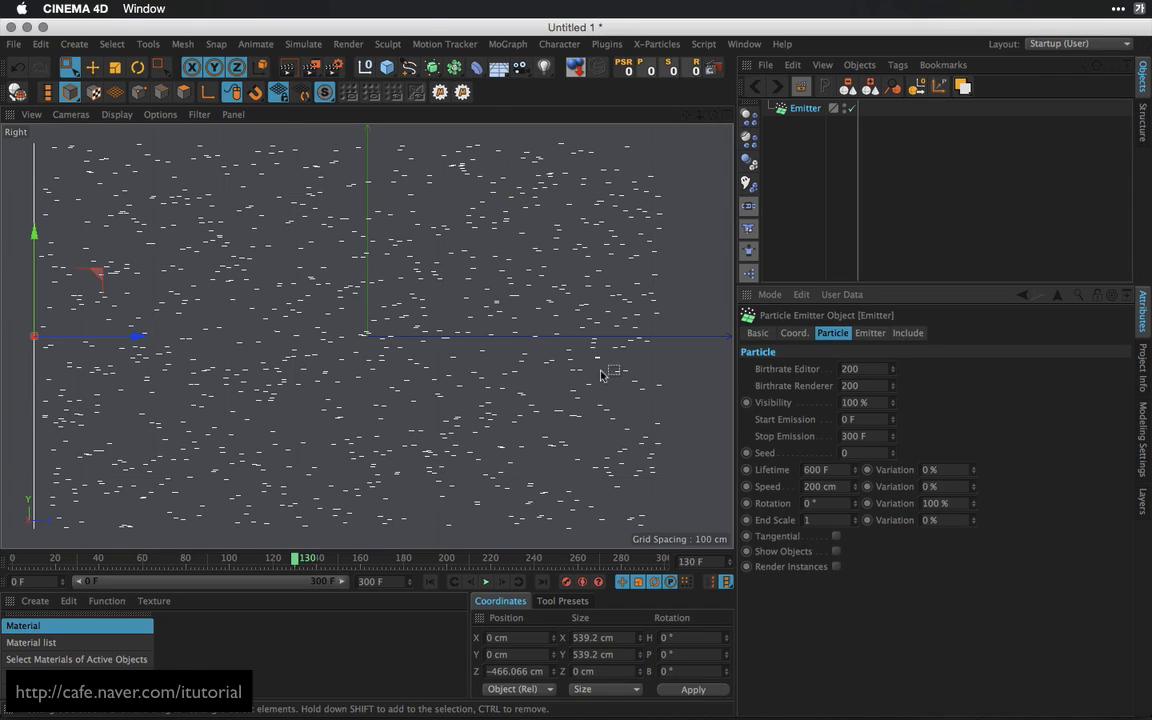
Step: Test-render the particles in the view, and examine the reference clip's particle trails in QuickTime Player before returning to CINEMA 4D
{"action": "left_click", "coordinate": [290, 72]}
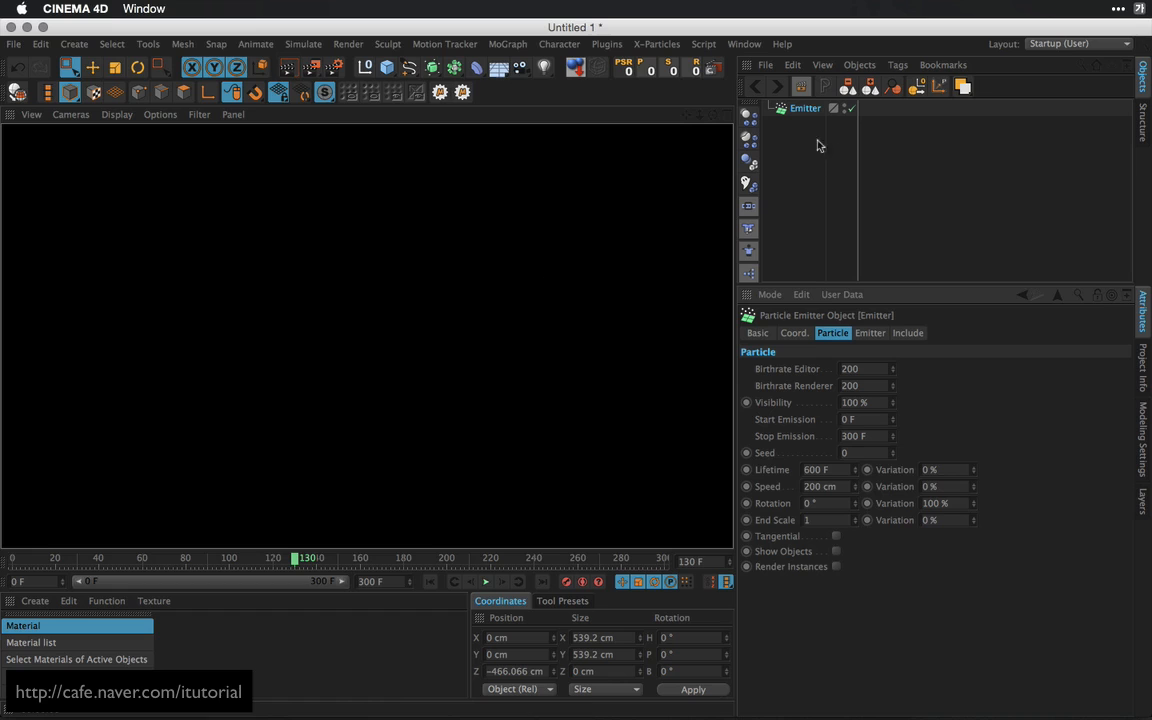
{"action": "left_click", "coordinate": [789, 147]}
{"action": "key", "text": "super+Tab"}
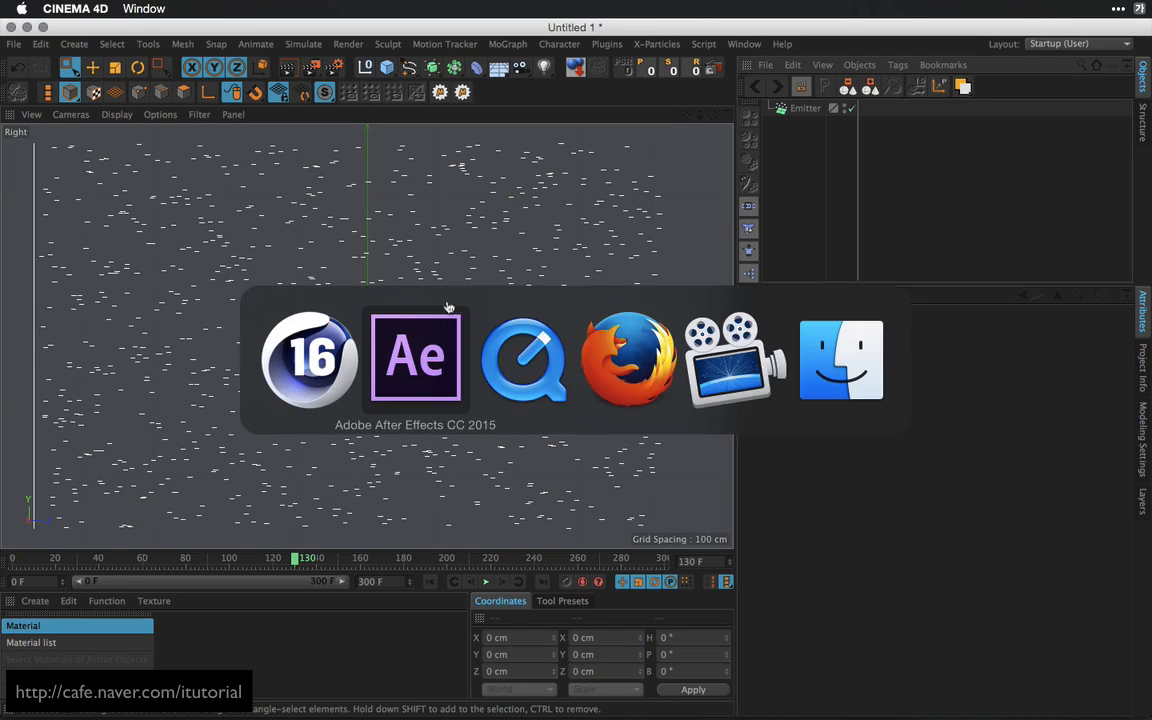
{"action": "left_click", "coordinate": [535, 355]}
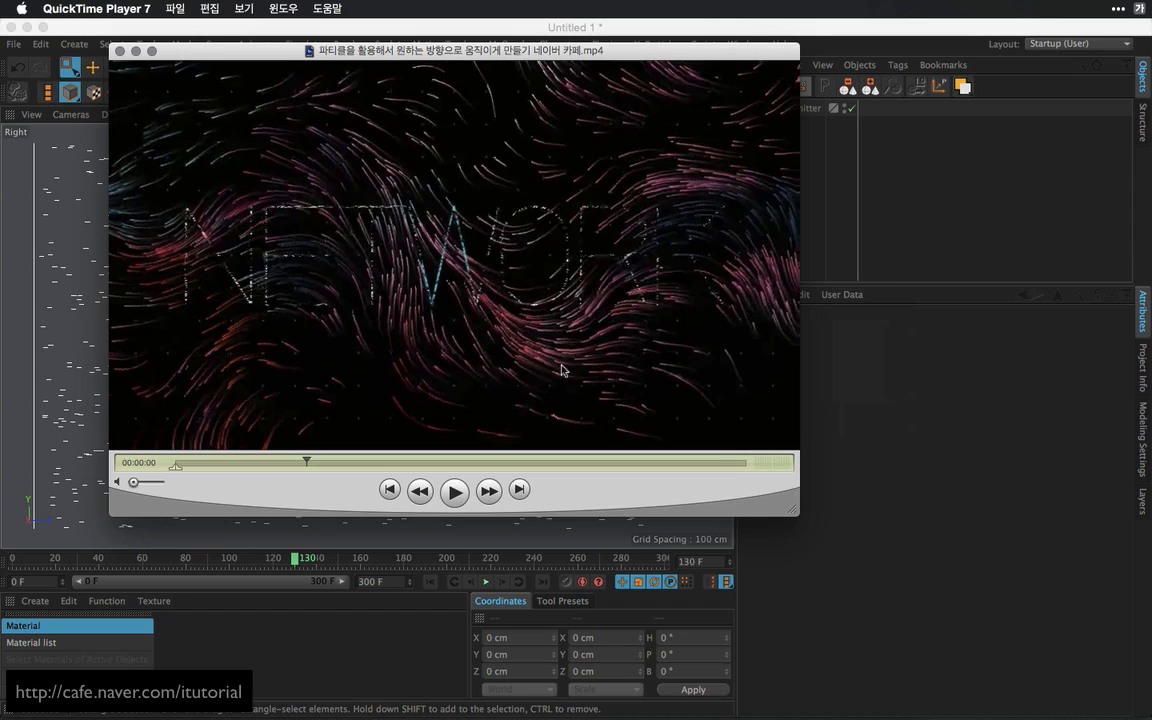
{"action": "left_click", "coordinate": [819, 211]}
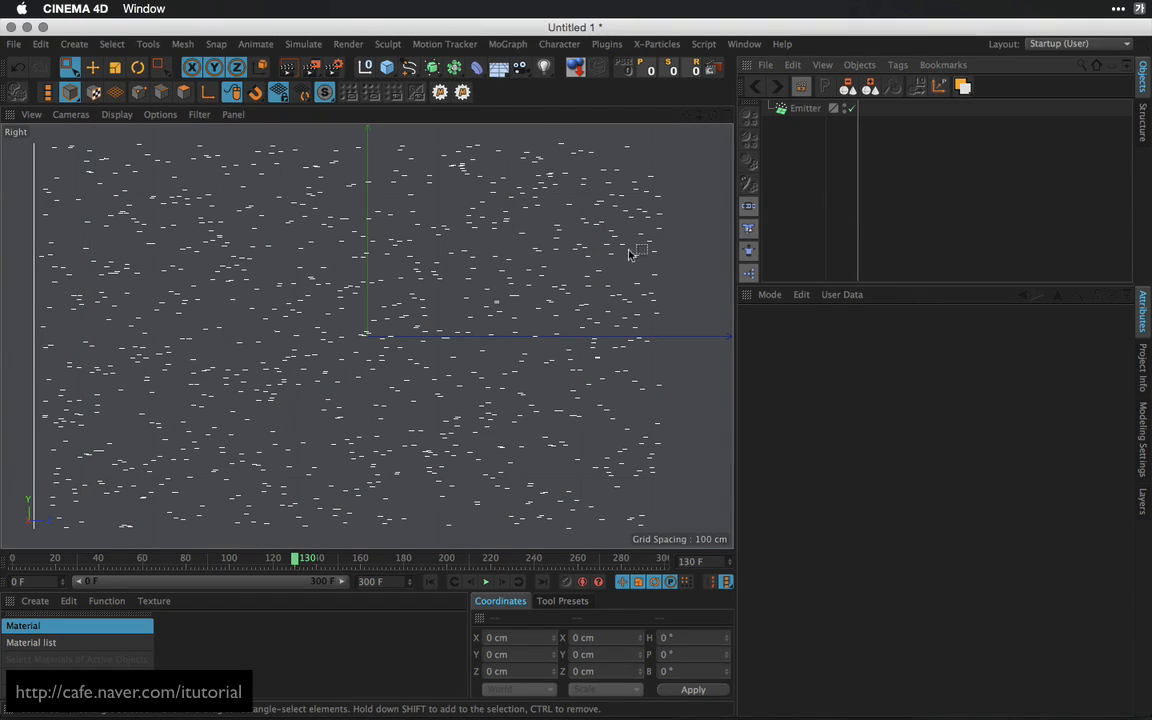
Step: Add a MoGraph Tracer with the Emitter as its Trace Link and play the animation from the first frame
{"action": "left_click", "coordinate": [507, 44]}
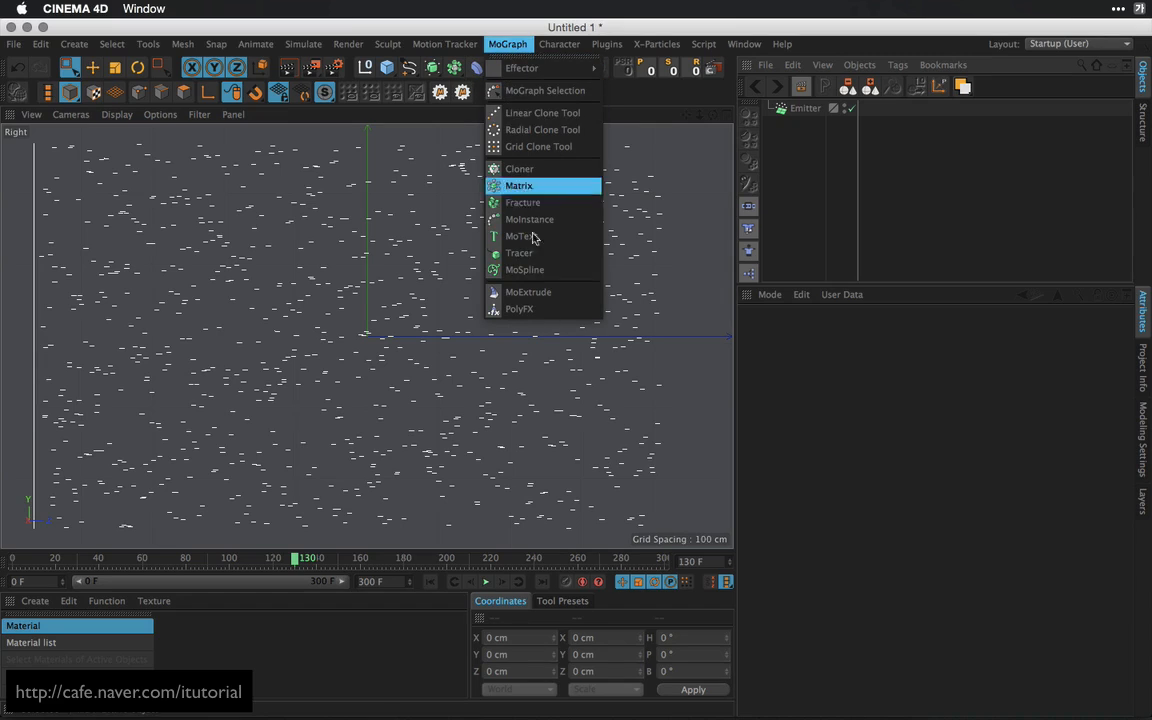
{"action": "left_click", "coordinate": [525, 253]}
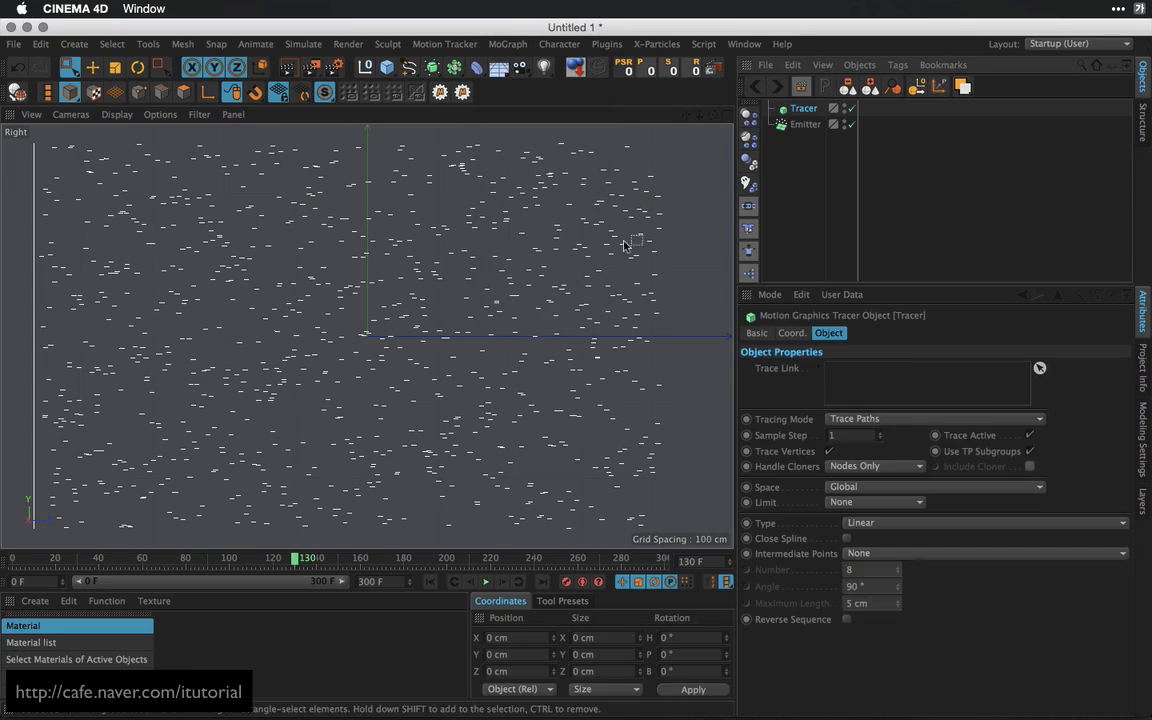
{"action": "left_click", "coordinate": [805, 125]}
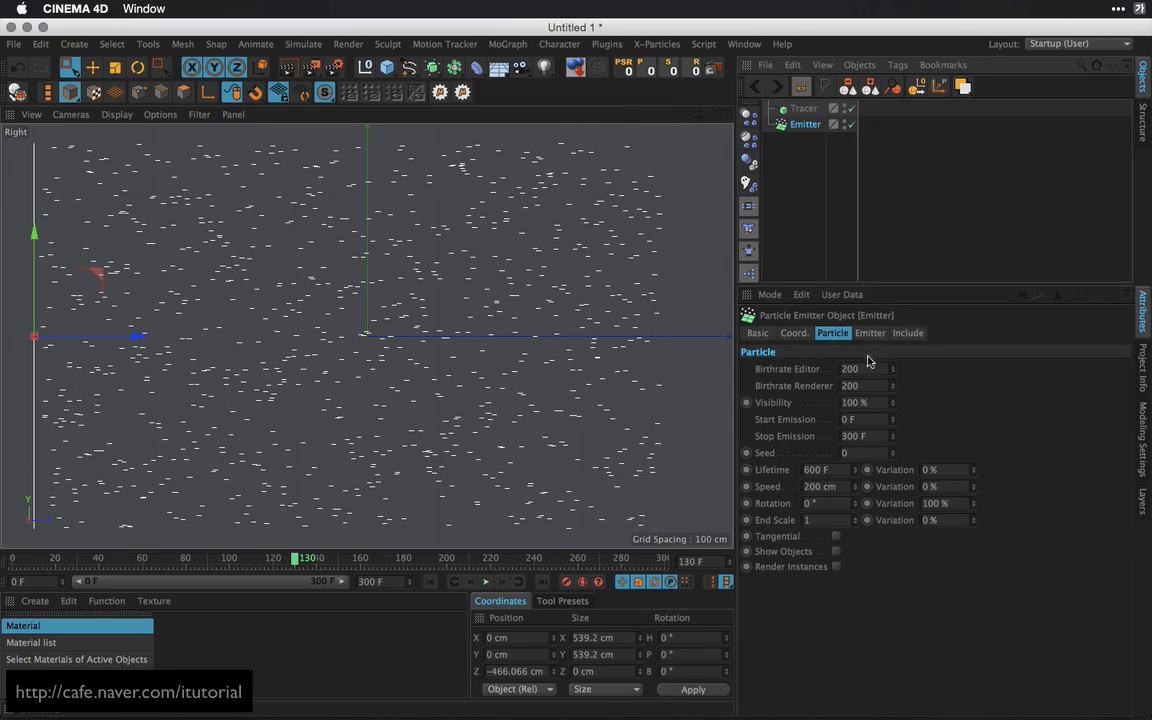
{"action": "left_click", "coordinate": [803, 108]}
{"action": "left_click", "coordinate": [828, 333]}
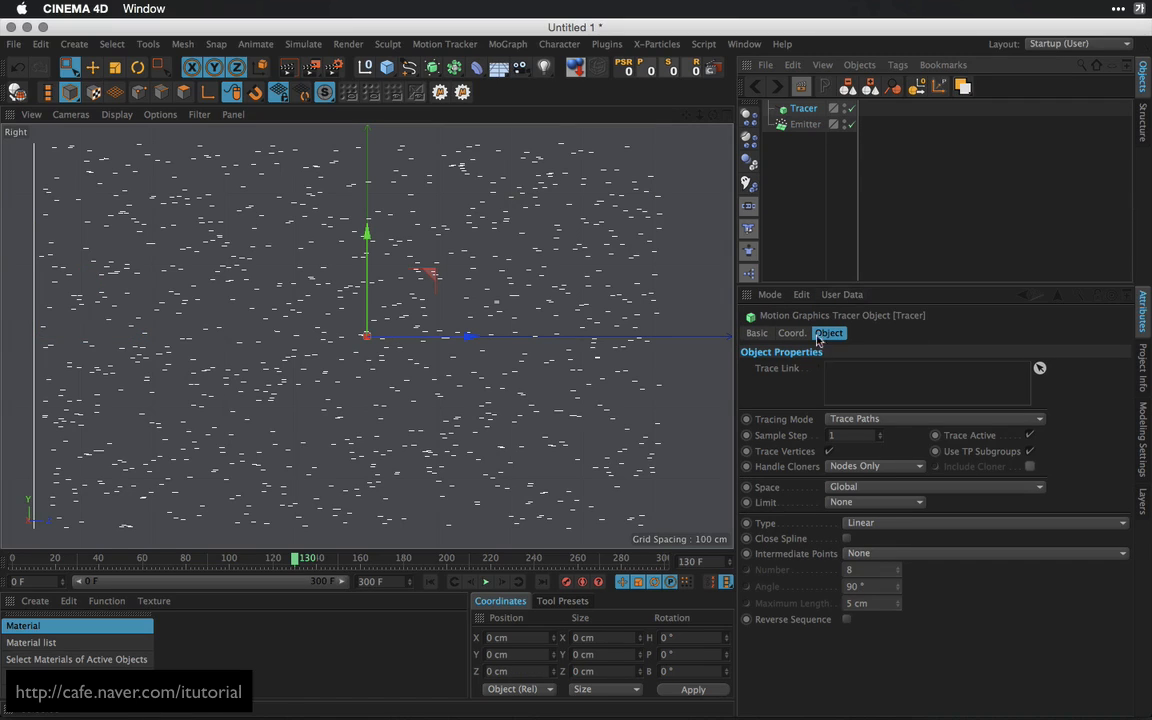
{"action": "left_click_drag", "start_coordinate": [800, 131], "coordinate": [852, 372]}
{"action": "left_click", "coordinate": [431, 581]}
{"action": "left_click", "coordinate": [486, 581]}
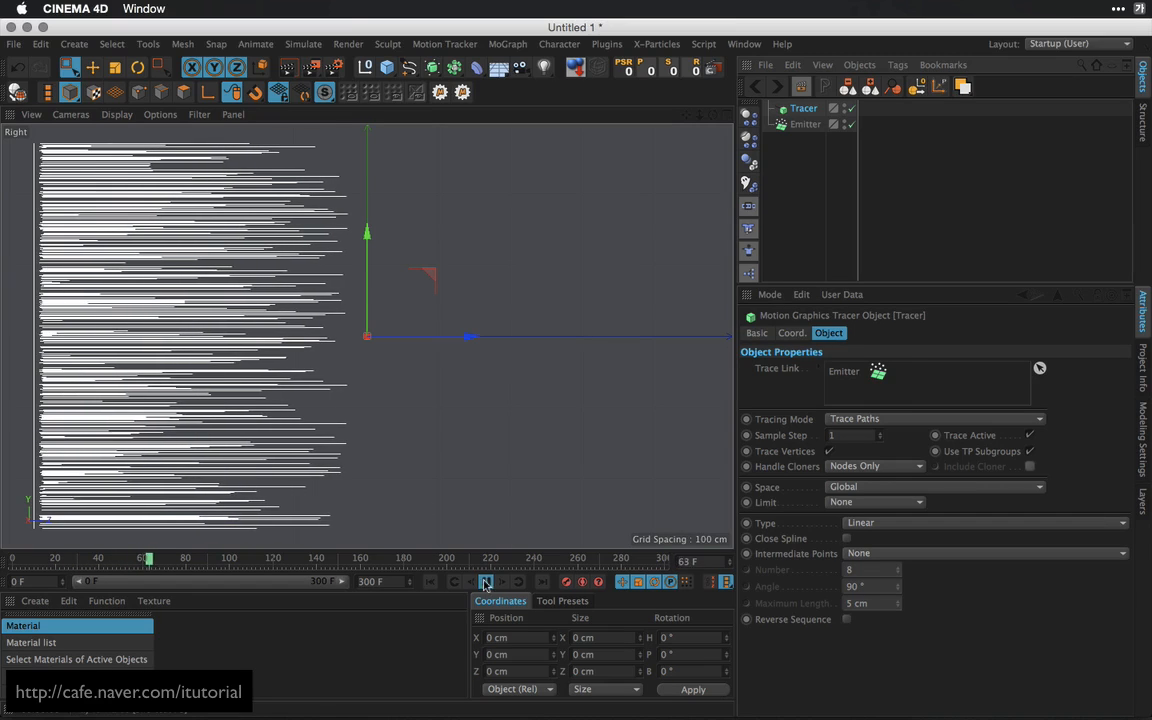
{"action": "left_click", "coordinate": [486, 581]}
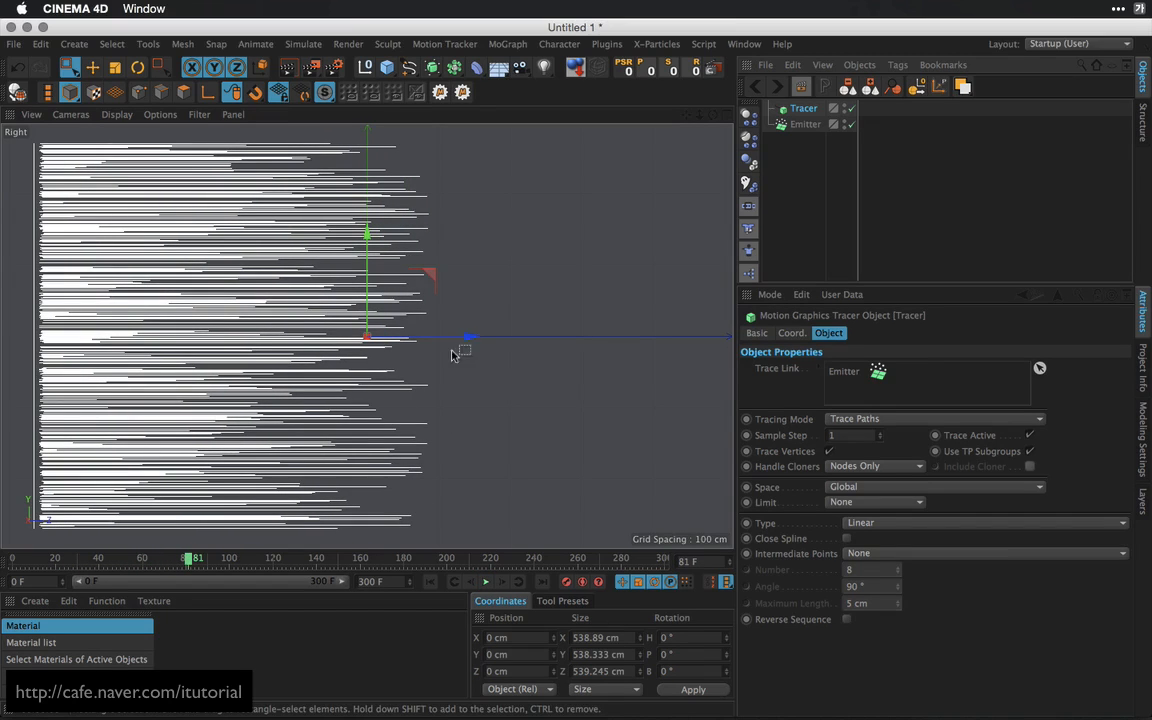
Step: Limit the Tracer's trails From End with an Amount of 3 and replay from the first frame
{"action": "left_click", "coordinate": [882, 501]}
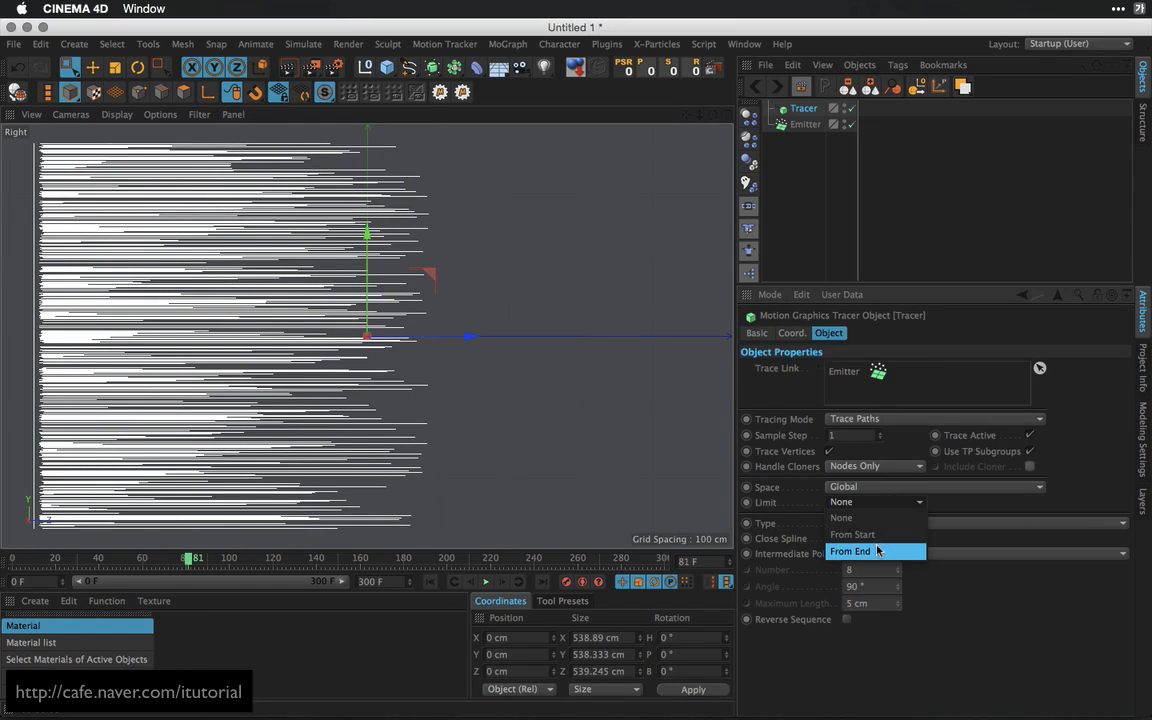
{"action": "left_click", "coordinate": [883, 552]}
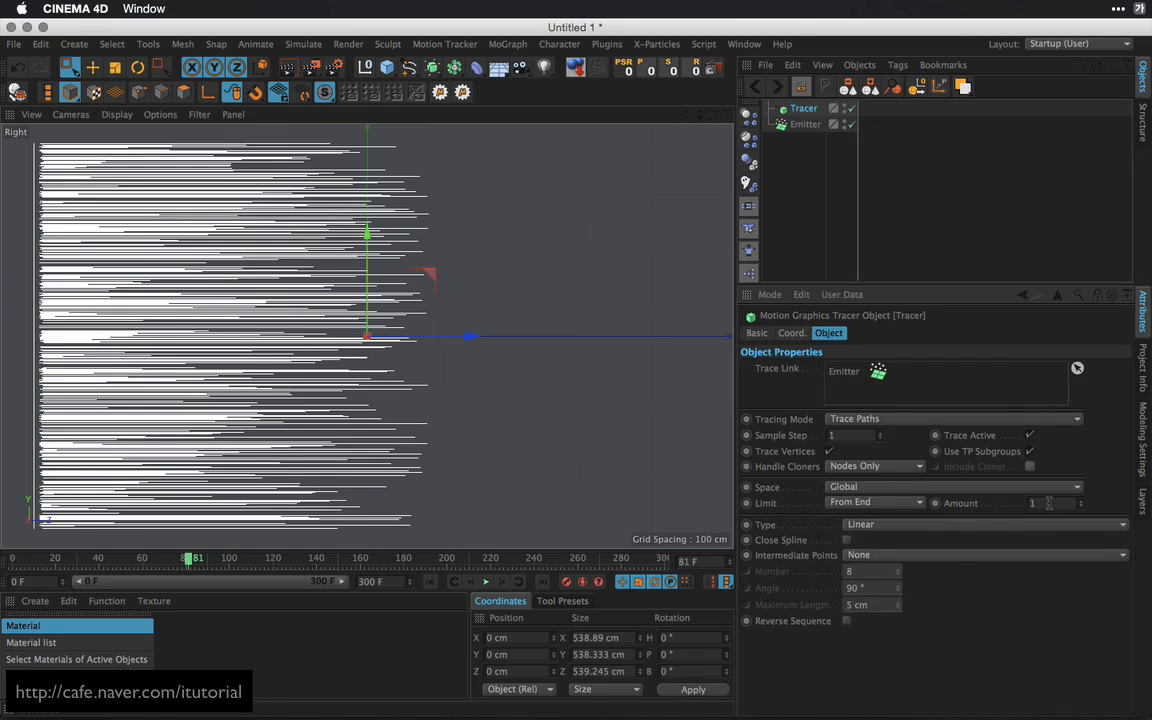
{"action": "type", "text": "3"}
{"action": "key", "text": "Return"}
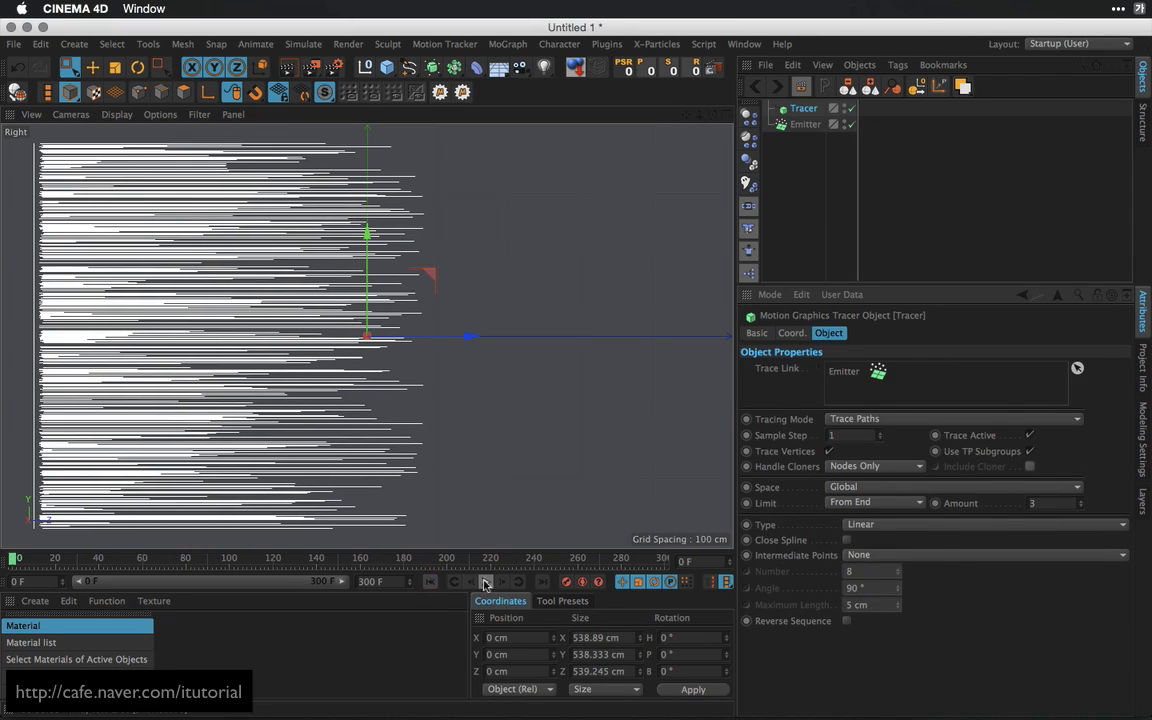
{"action": "left_click", "coordinate": [429, 582]}
{"action": "left_click", "coordinate": [486, 582]}
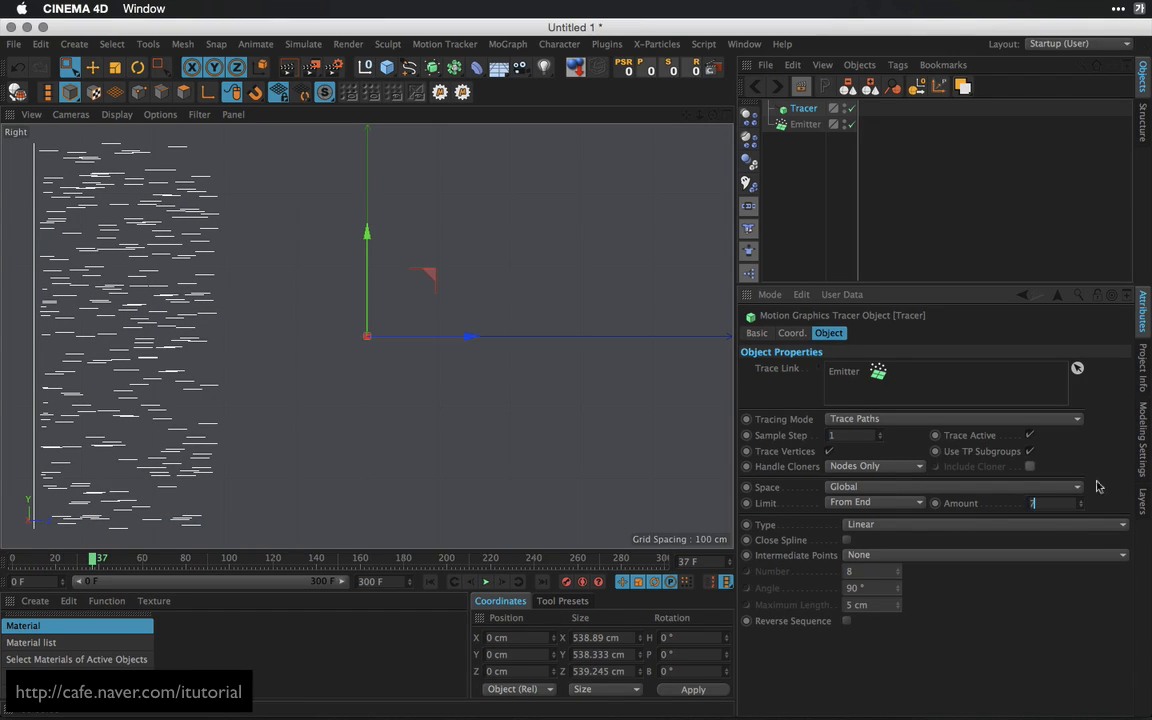
Step: Set the Tracer's limit Amount to 7, replay the trails from the first frame and test-render the view
{"action": "left_click", "coordinate": [430, 582]}
{"action": "left_click", "coordinate": [486, 582]}
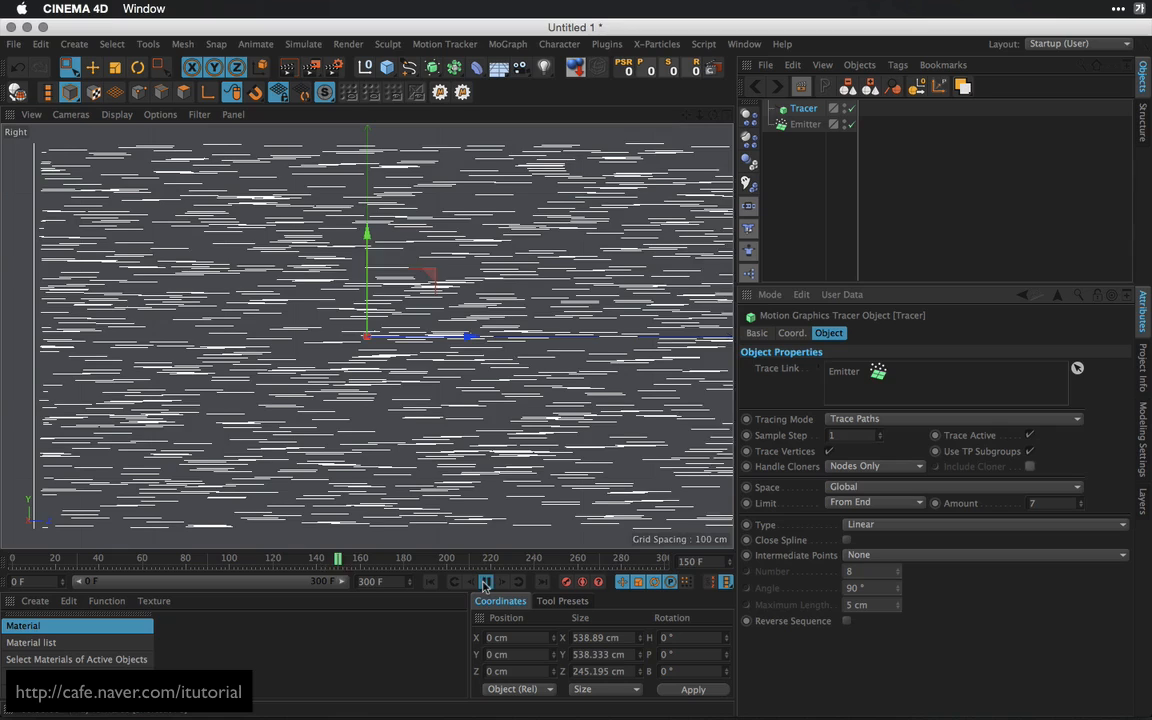
{"action": "left_click", "coordinate": [486, 582]}
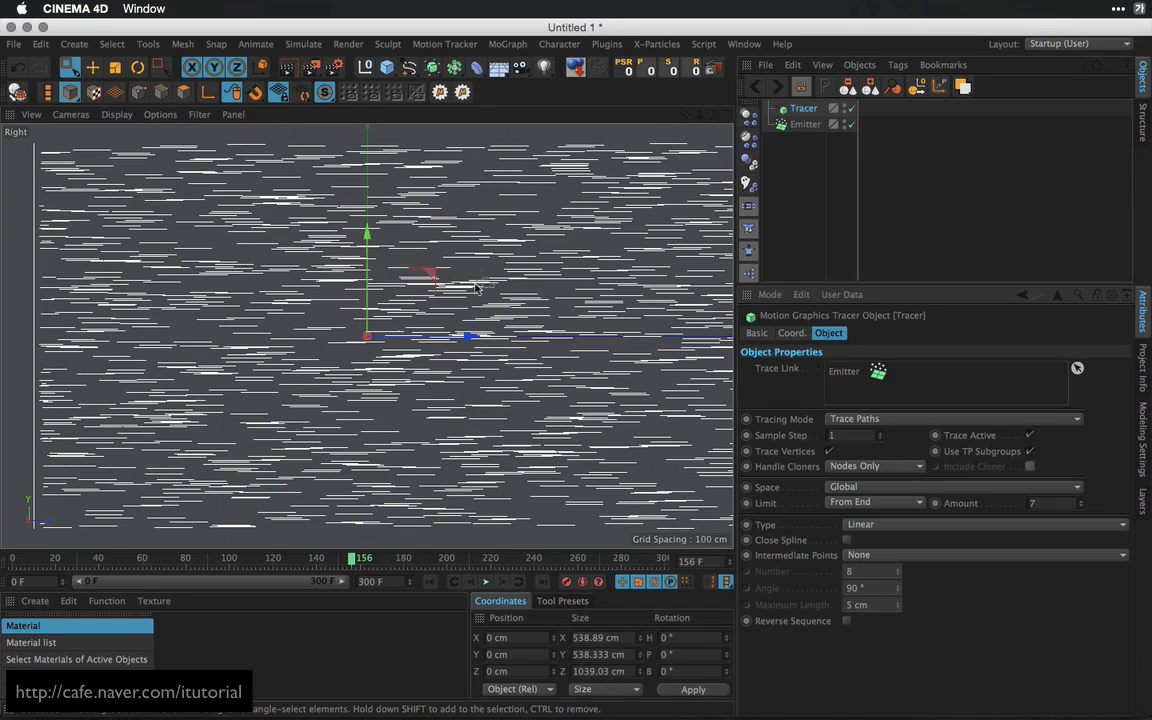
{"action": "left_click", "coordinate": [287, 66]}
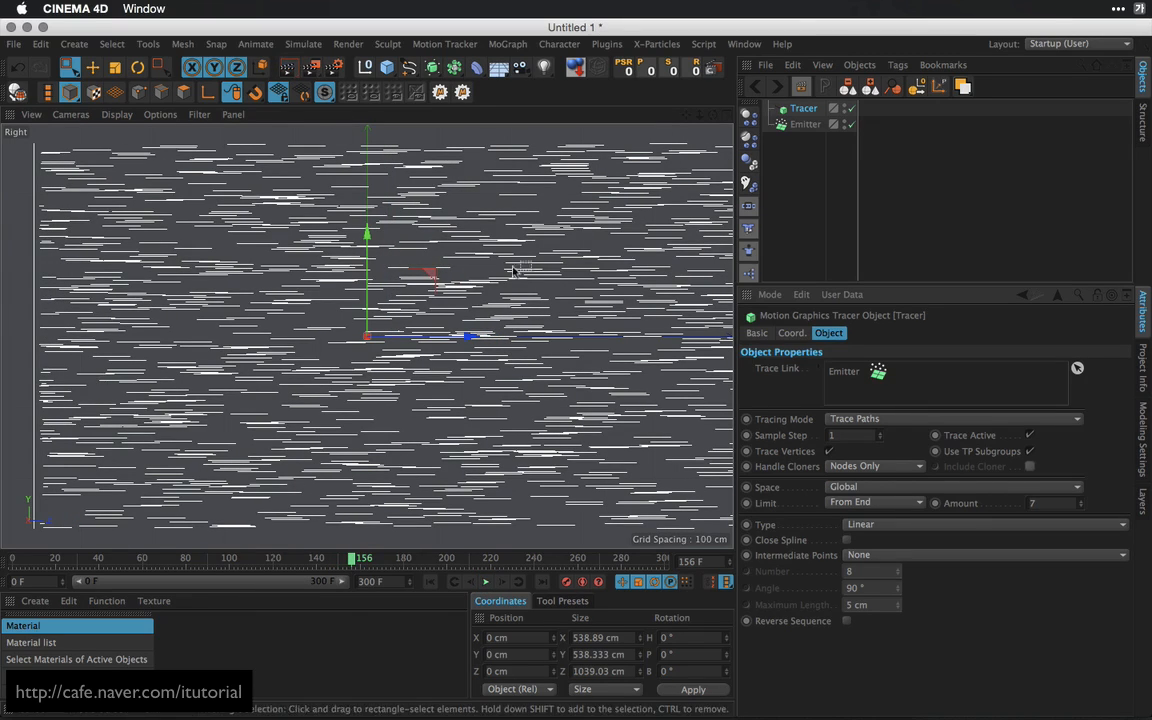
Step: Create a Hair Material, assign it to the Tracer and test-render the view
{"action": "left_click", "coordinate": [788, 161]}
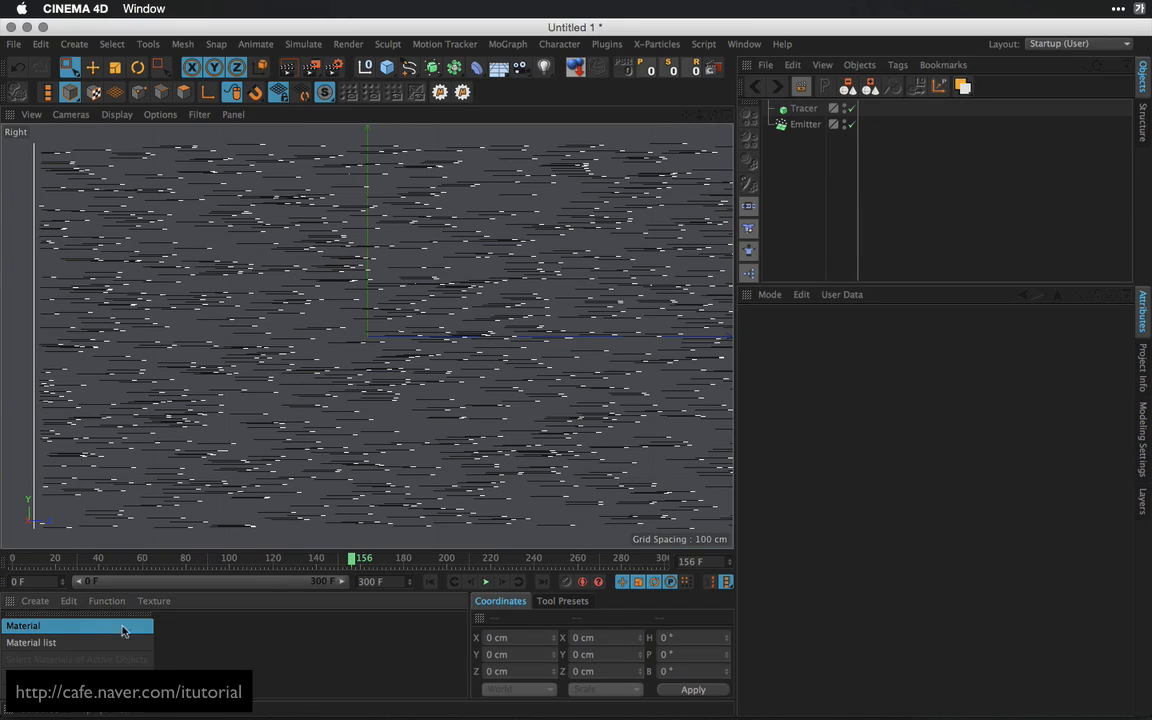
{"action": "left_click", "coordinate": [37, 602]}
{"action": "mouse_move", "coordinate": [80, 482]}
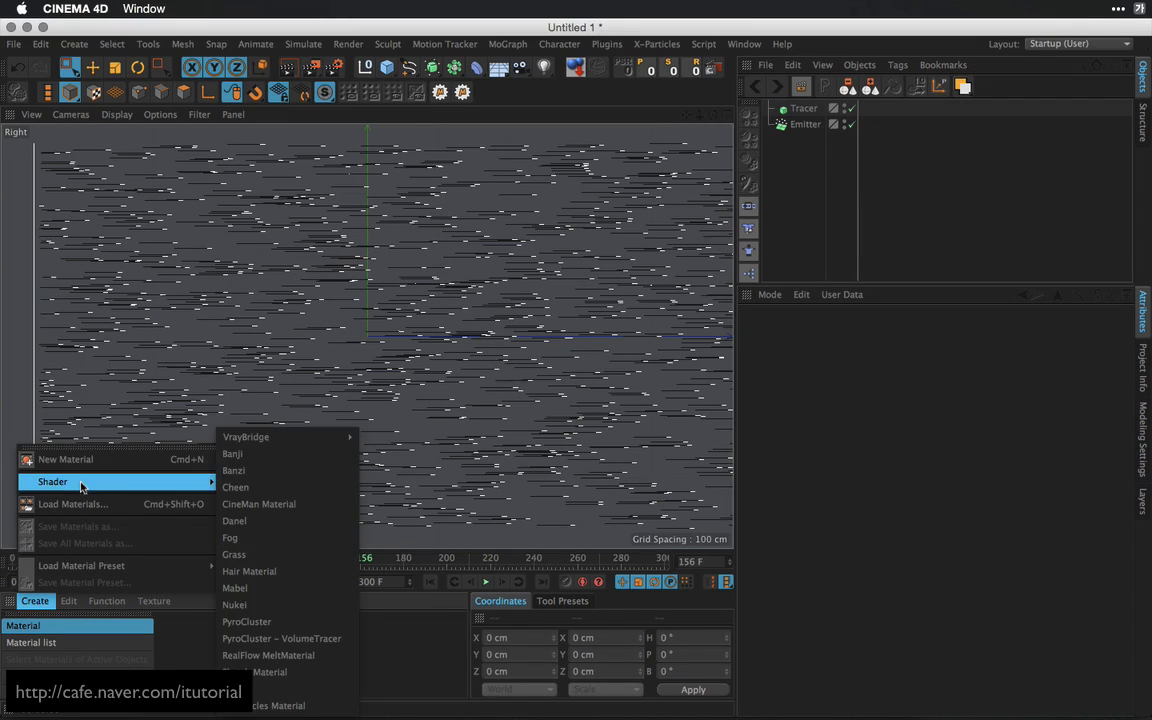
{"action": "left_click", "coordinate": [250, 571]}
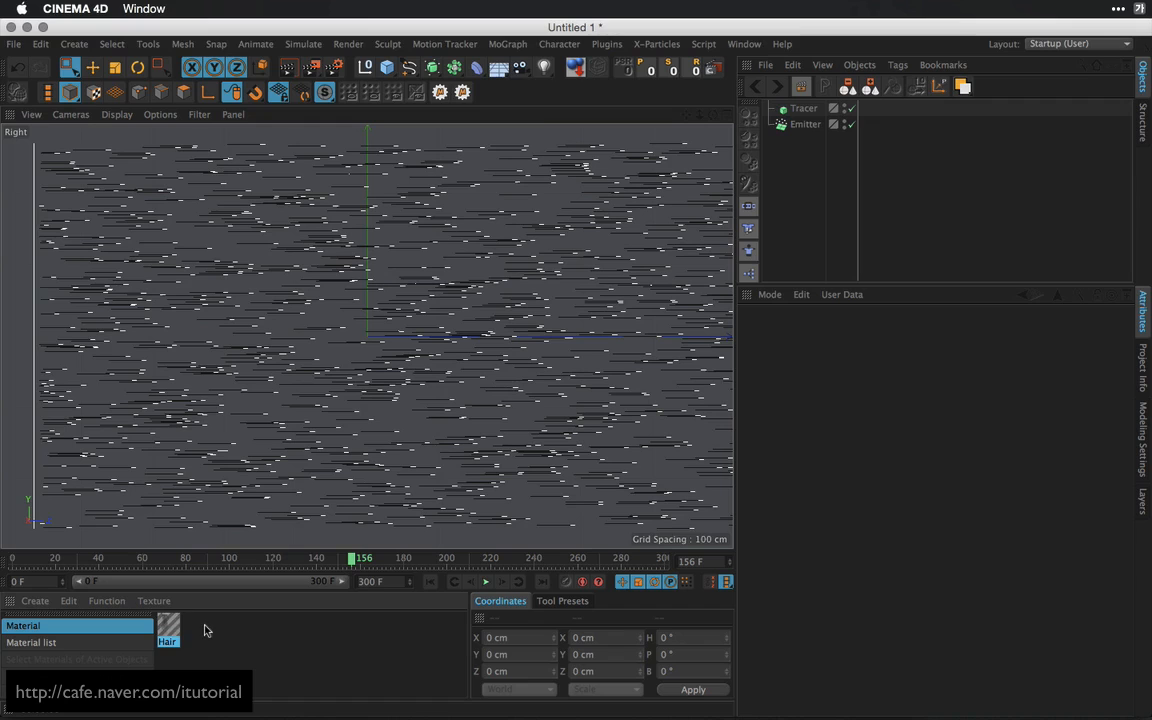
{"action": "left_click_drag", "start_coordinate": [200, 617], "coordinate": [852, 109]}
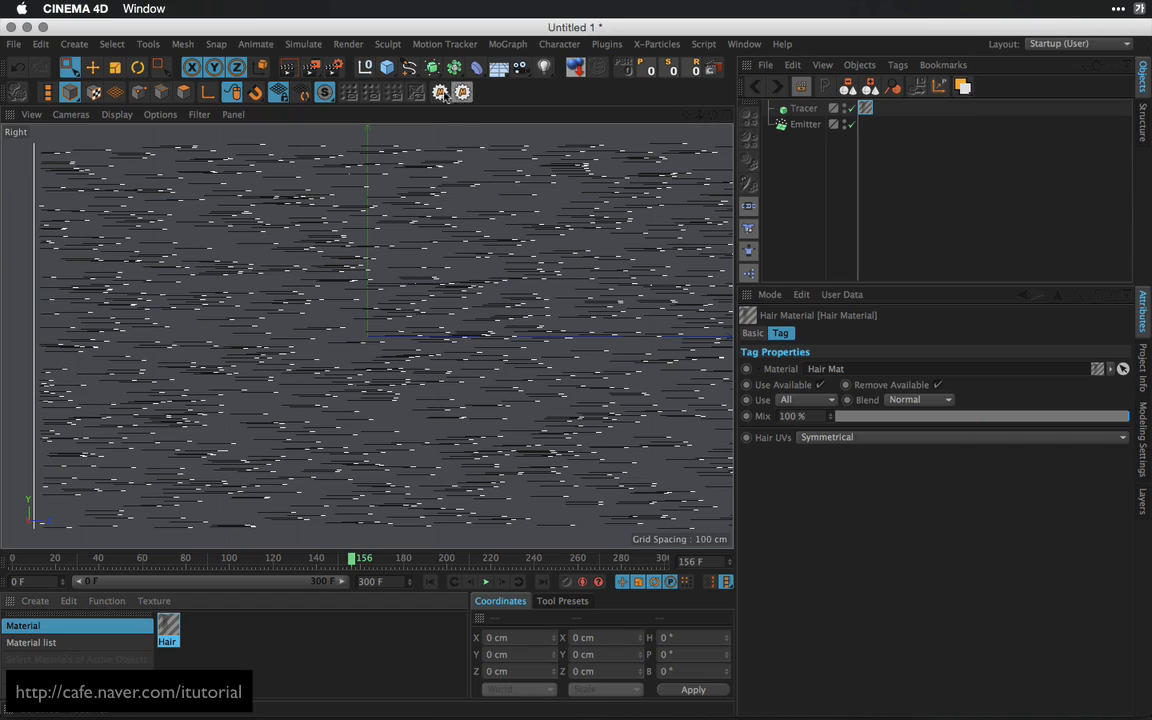
{"action": "key", "text": "super+r"}
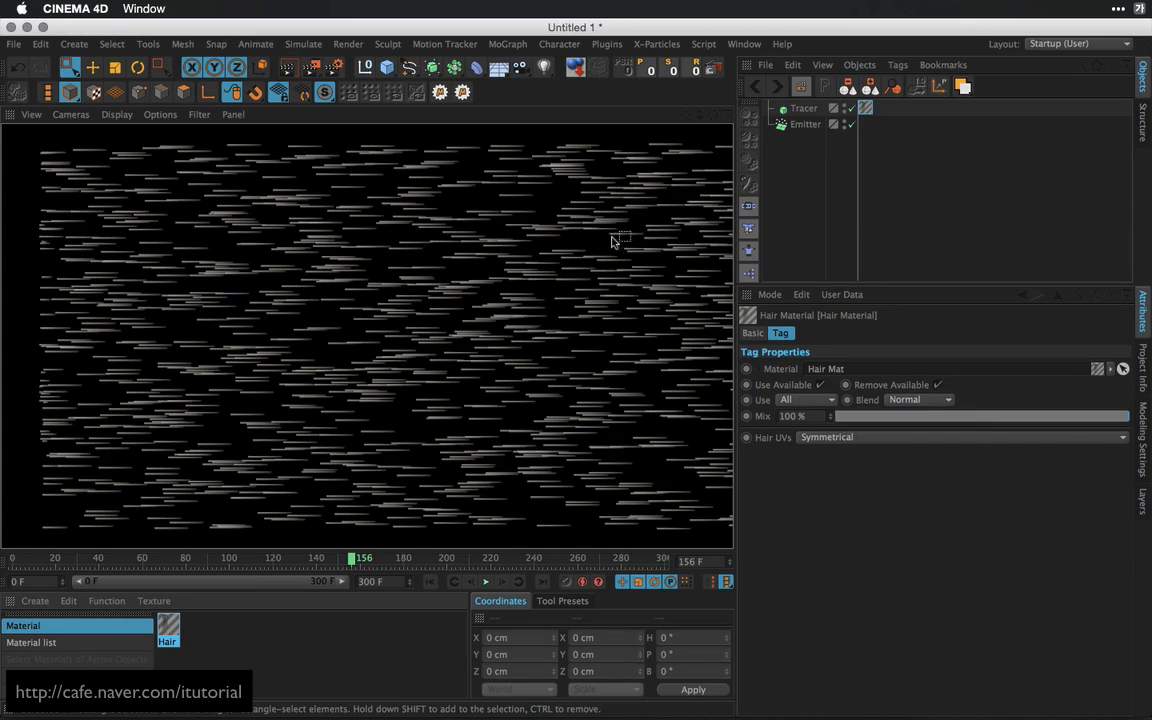
Step: Remove the dark root knot from the Hair material's Color gradient and set the remaining knot to white
{"action": "left_click", "coordinate": [172, 628]}
{"action": "double_click", "coordinate": [170, 626]}
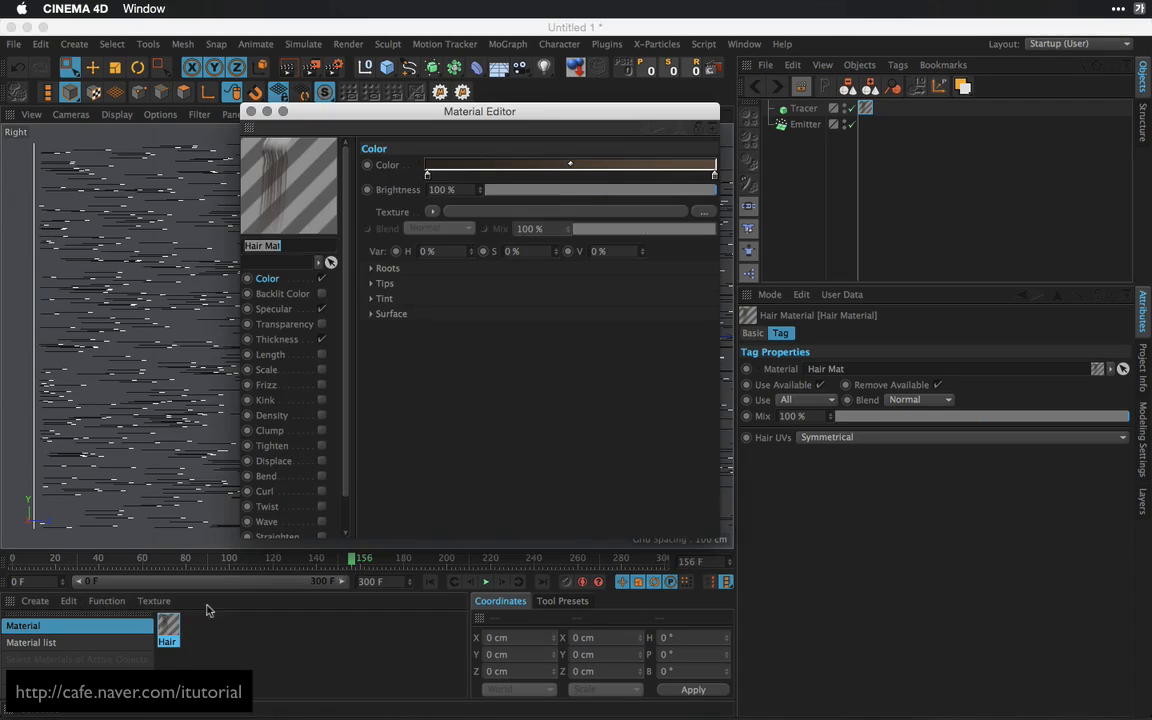
{"action": "left_click_drag", "start_coordinate": [528, 106], "coordinate": [722, 136]}
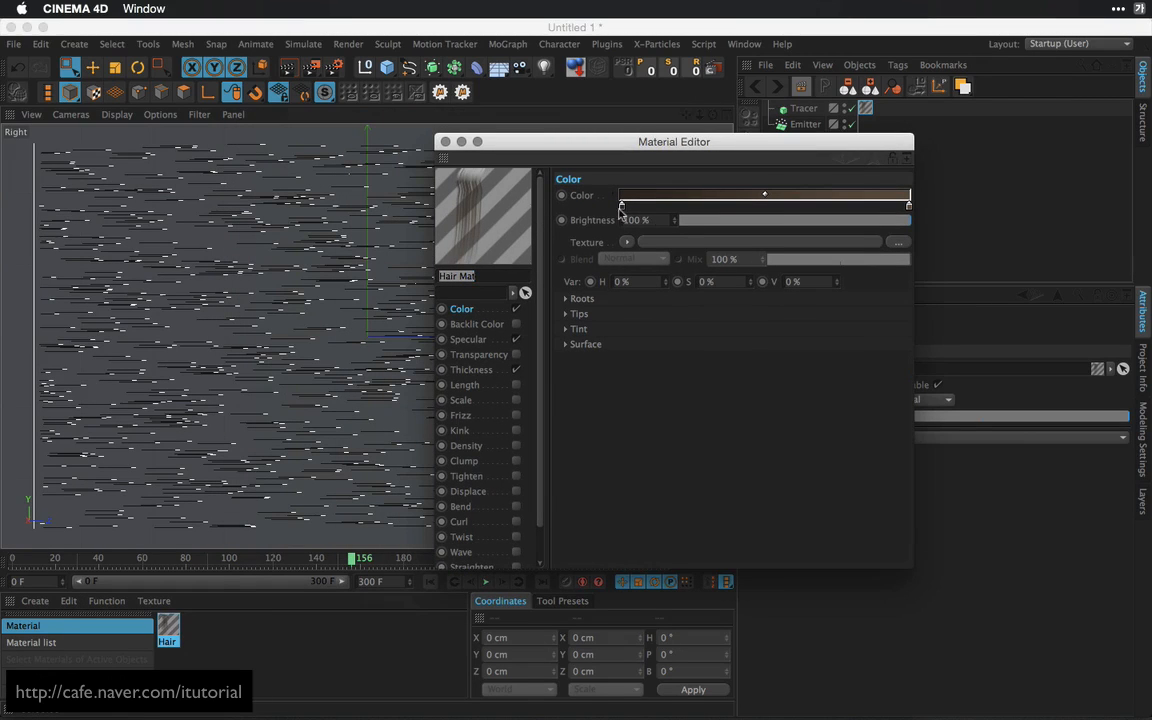
{"action": "left_click", "coordinate": [623, 207]}
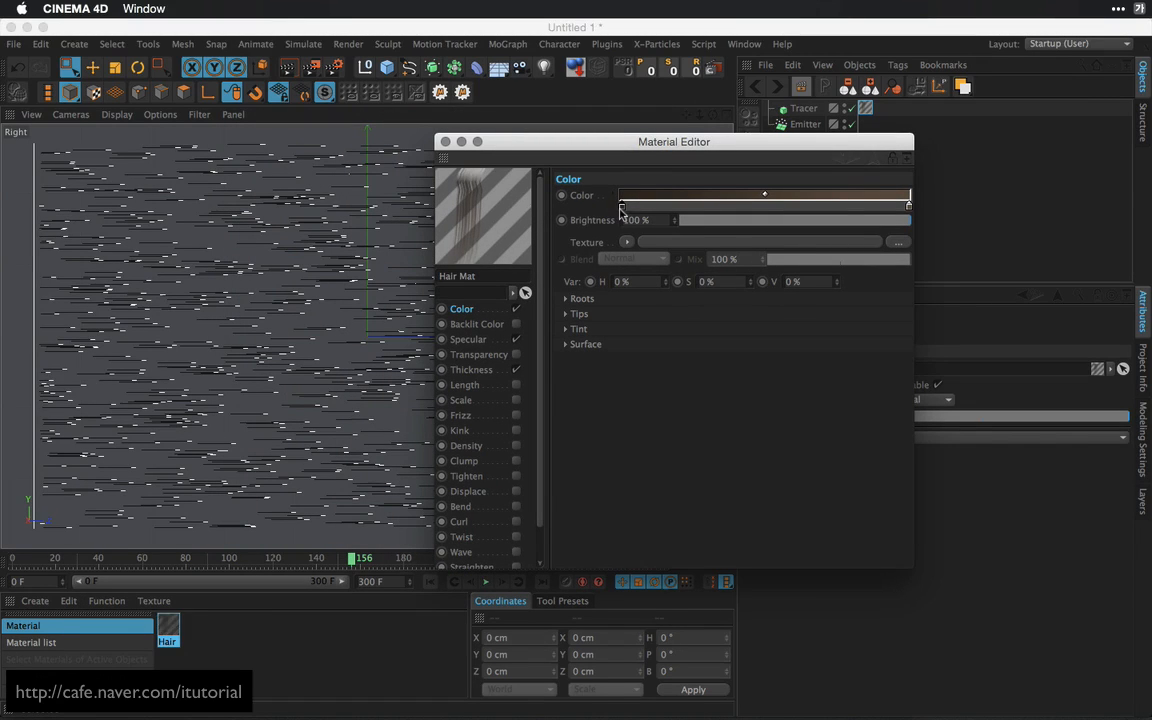
{"action": "left_click_drag", "start_coordinate": [622, 207], "coordinate": [876, 207]}
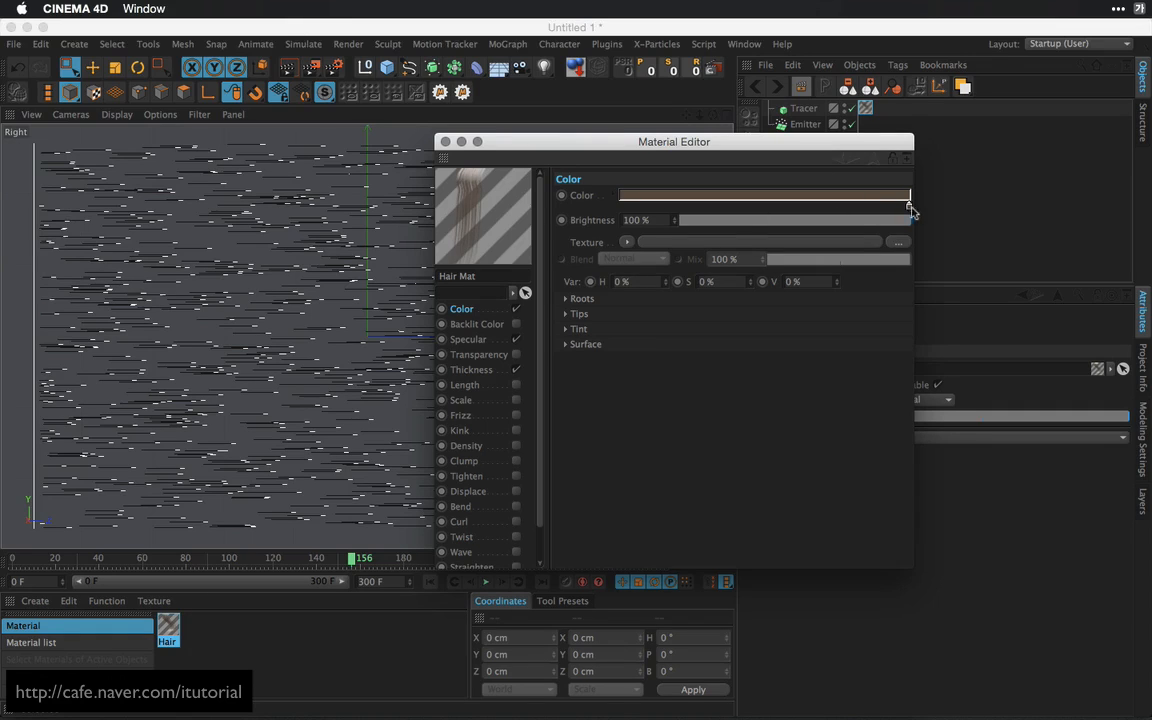
{"action": "double_click", "coordinate": [909, 206]}
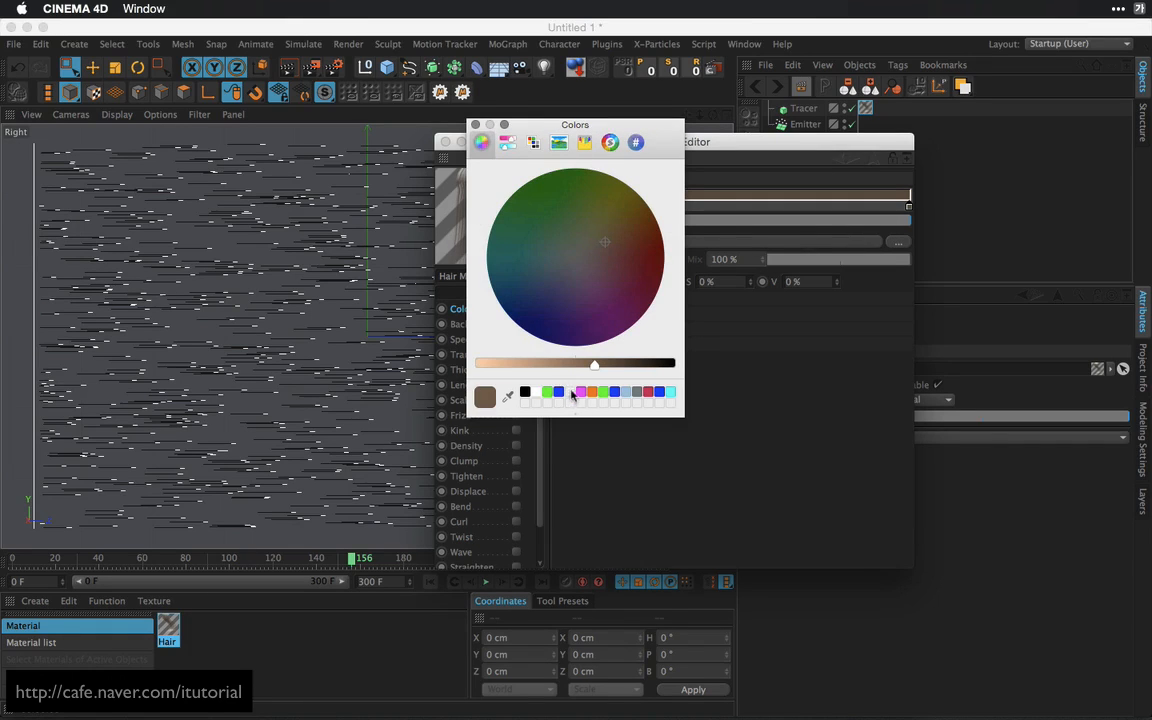
{"action": "left_click", "coordinate": [537, 393]}
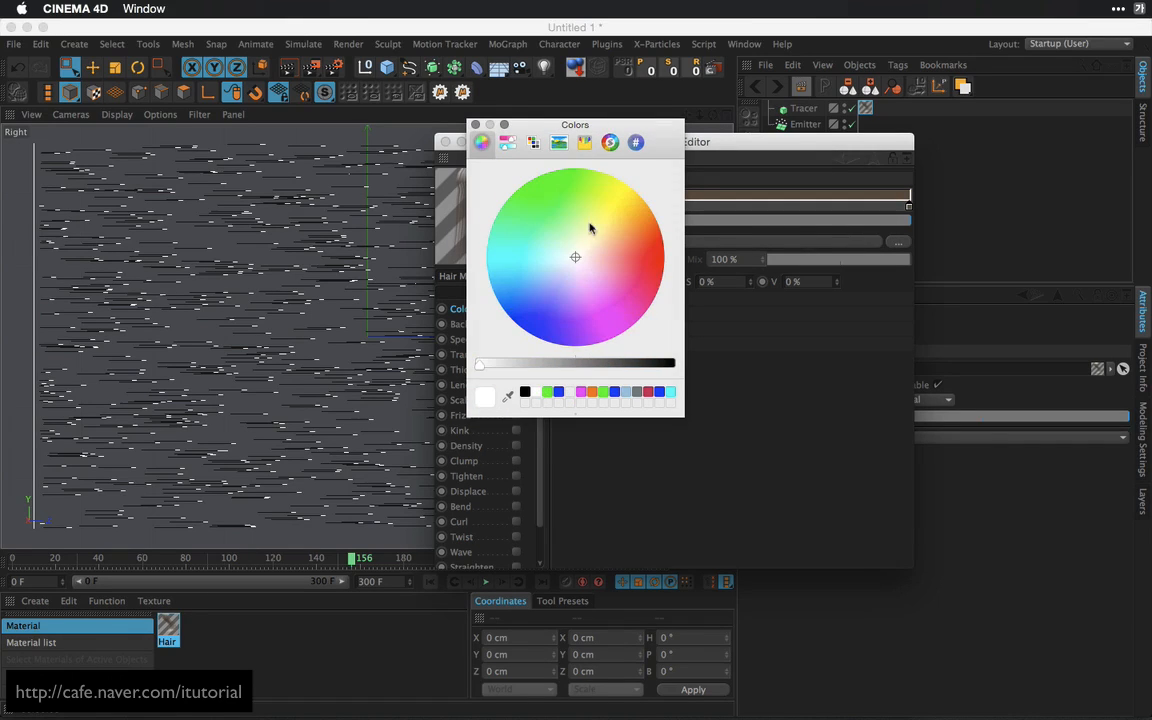
{"action": "left_click", "coordinate": [476, 125]}
Step: Set the Hair material's Thickness to 0.1 cm at the Root and 1 cm at the Tip, and test-render the view
{"action": "left_click", "coordinate": [472, 370]}
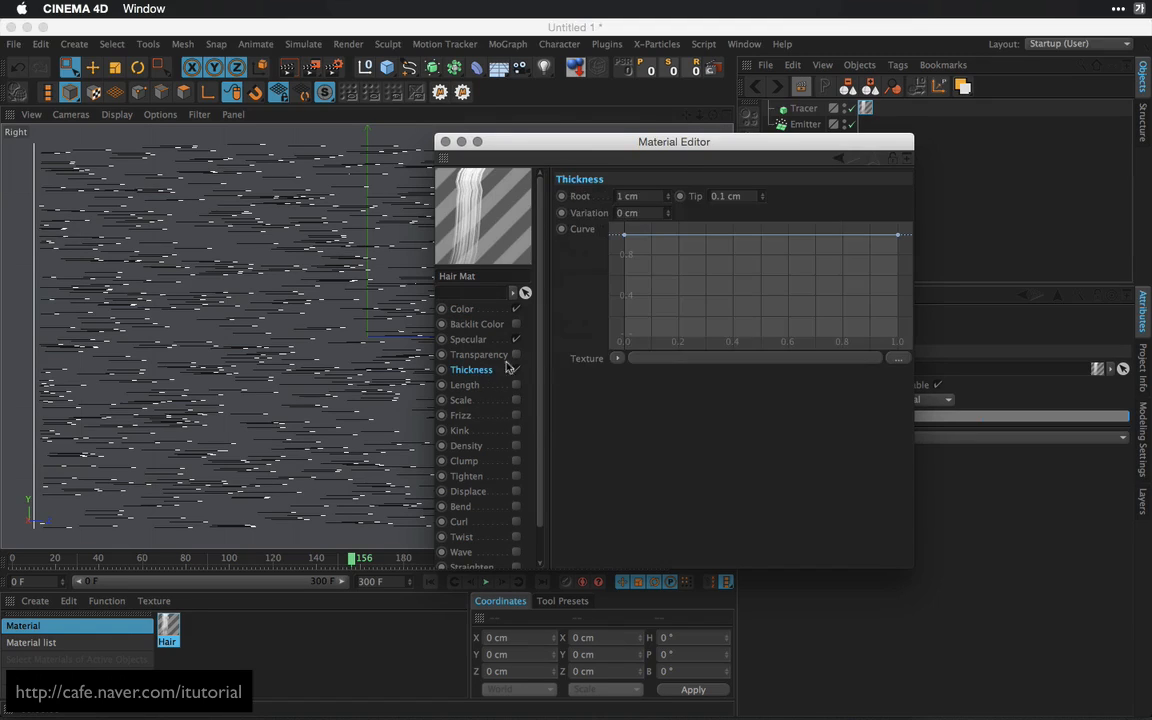
{"action": "left_click", "coordinate": [642, 197]}
{"action": "type", "text": ".1"}
{"action": "left_click", "coordinate": [737, 196]}
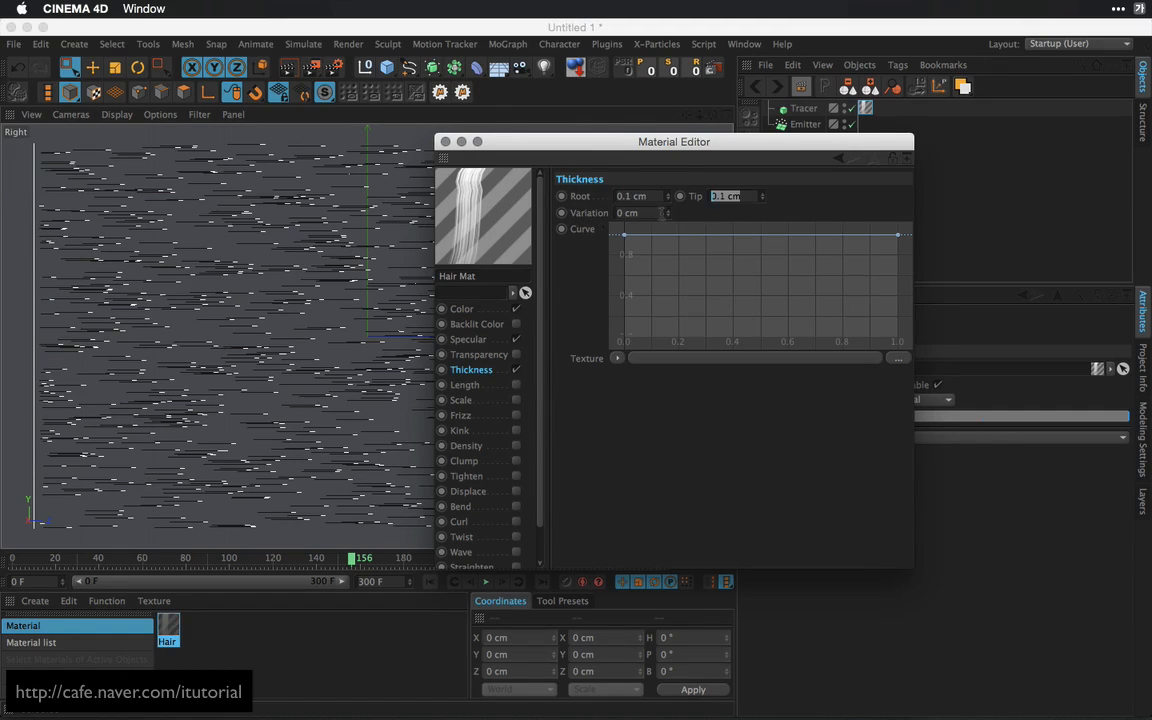
{"action": "type", "text": "1"}
{"action": "key", "text": "Return"}
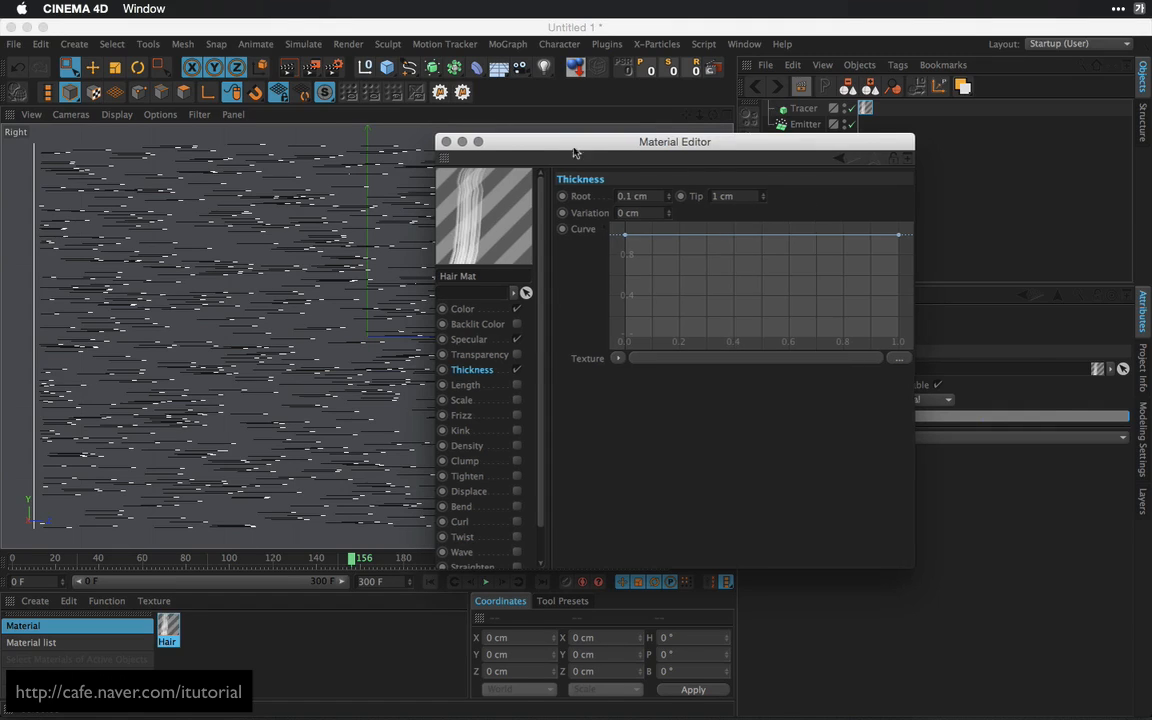
{"action": "left_click_drag", "start_coordinate": [573, 147], "coordinate": [724, 187]}
{"action": "left_click", "coordinate": [598, 184]}
{"action": "left_click", "coordinate": [288, 68]}
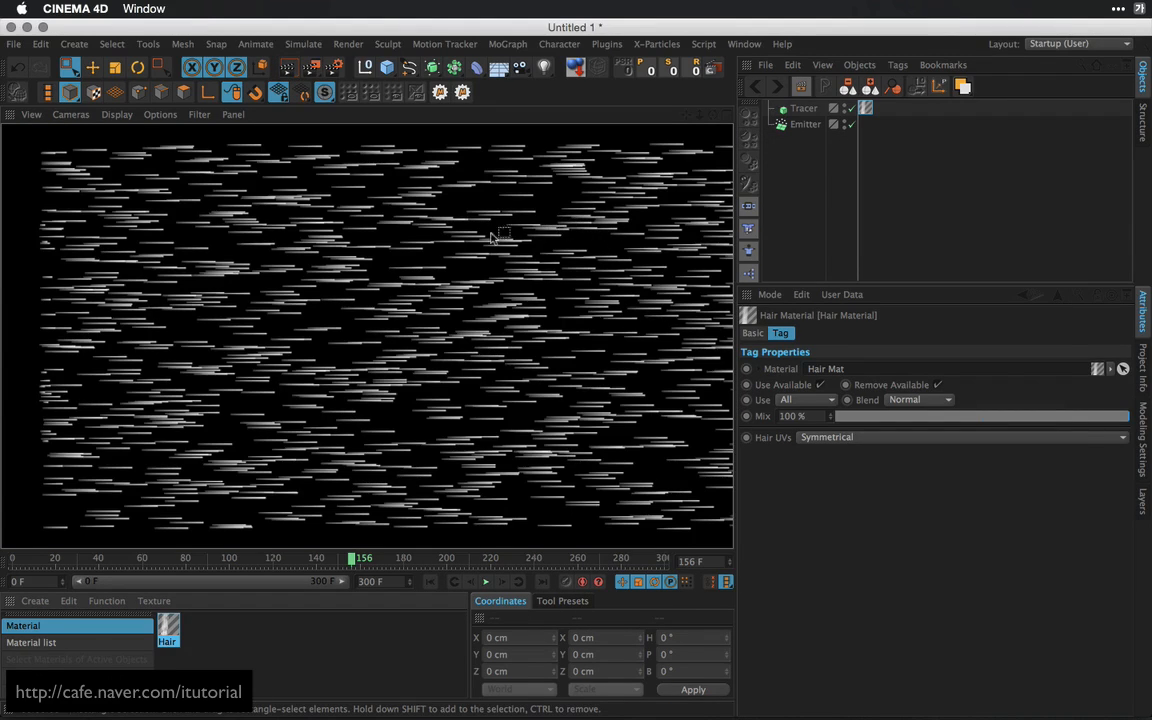
Step: Set the Tracer's limit Amount to 10, replay the trails from the first frame and test-render them
{"action": "left_click", "coordinate": [803, 108]}
{"action": "double_click", "coordinate": [1043, 502]}
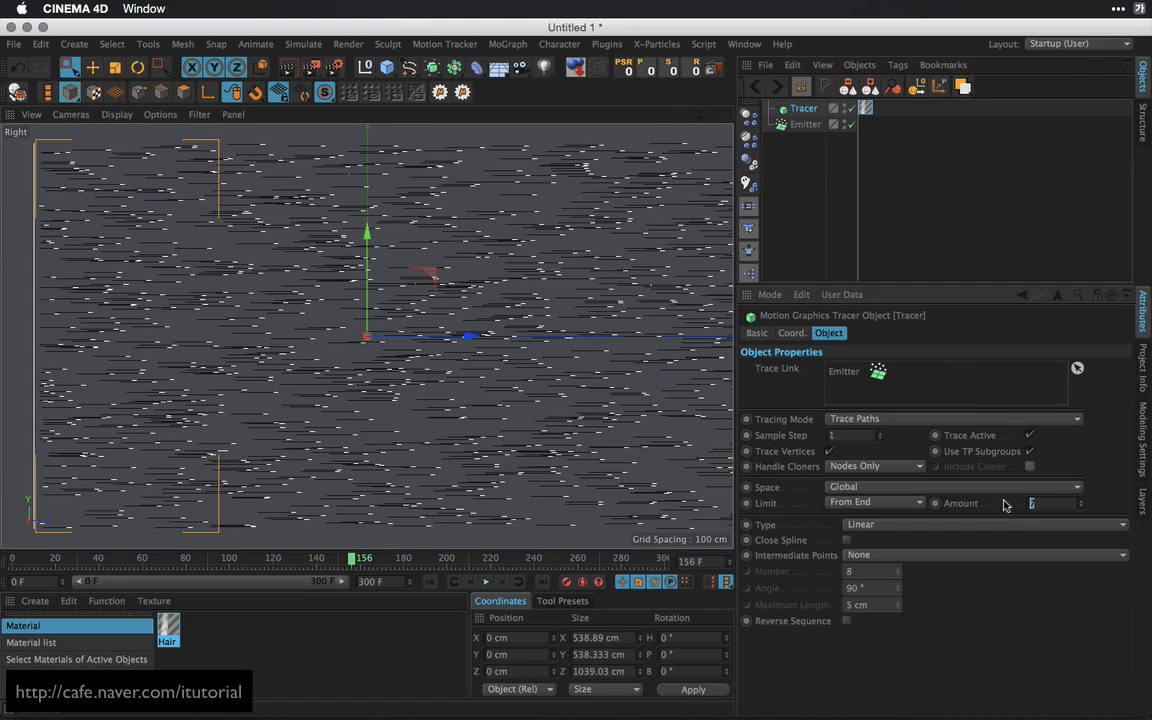
{"action": "type", "text": "10"}
{"action": "key", "text": "Return"}
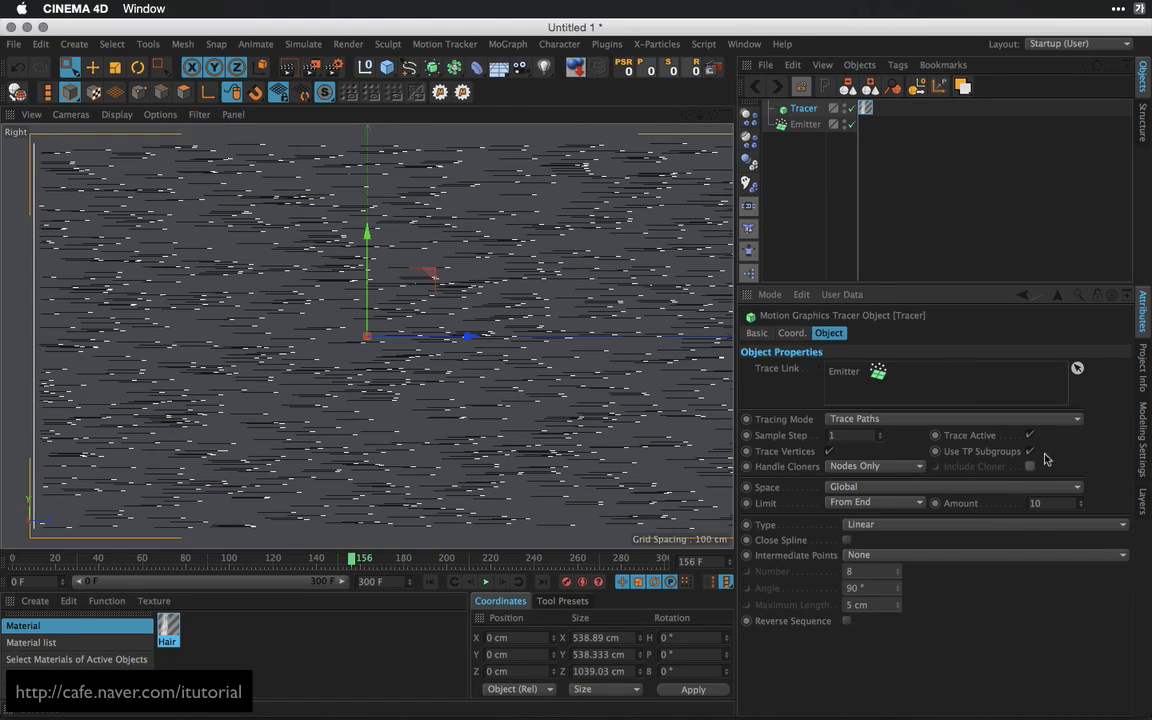
{"action": "left_click", "coordinate": [431, 582]}
{"action": "left_click", "coordinate": [486, 582]}
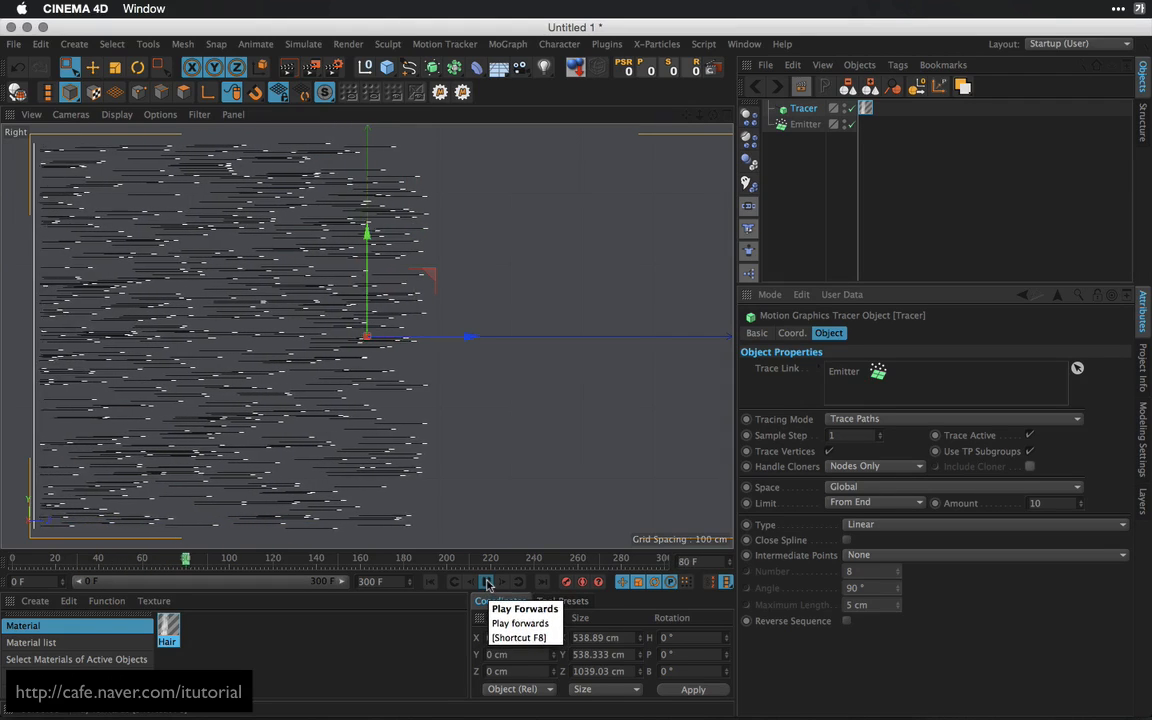
{"action": "key", "text": "F8"}
{"action": "left_click", "coordinate": [289, 70]}
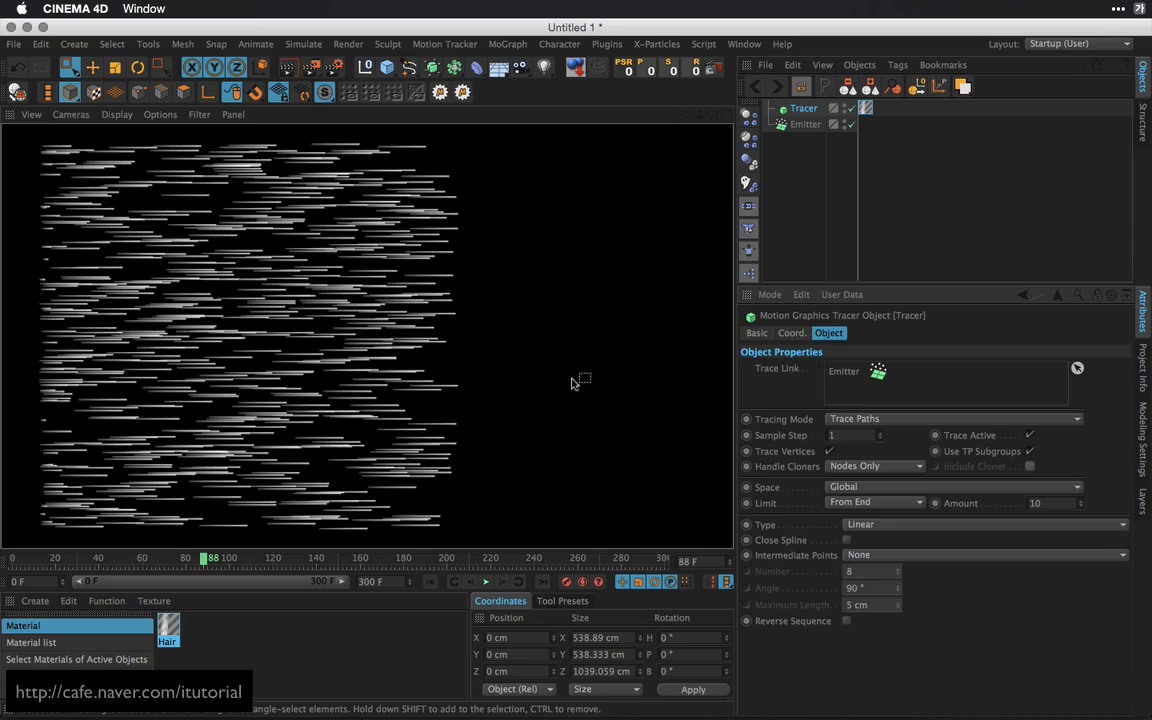
Step: Hide the Emitter so only the Tracer's trails are displayed, and replay the animation from the first frame
{"action": "left_click", "coordinate": [805, 124]}
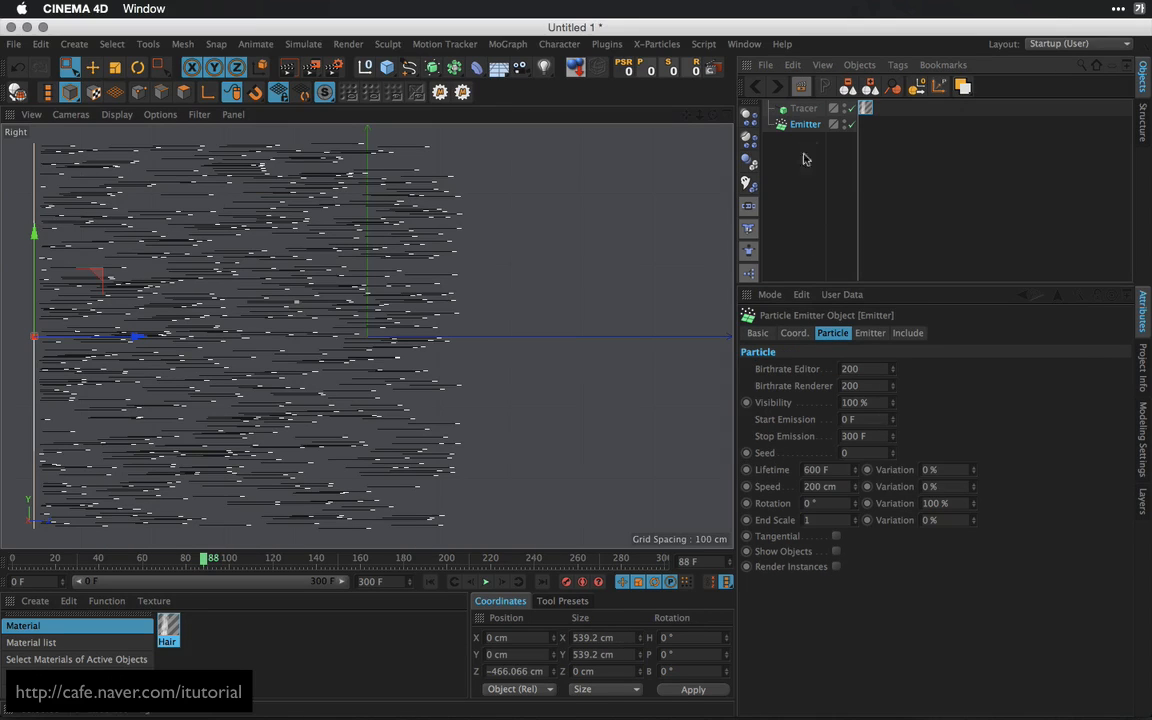
{"action": "left_click", "coordinate": [803, 108]}
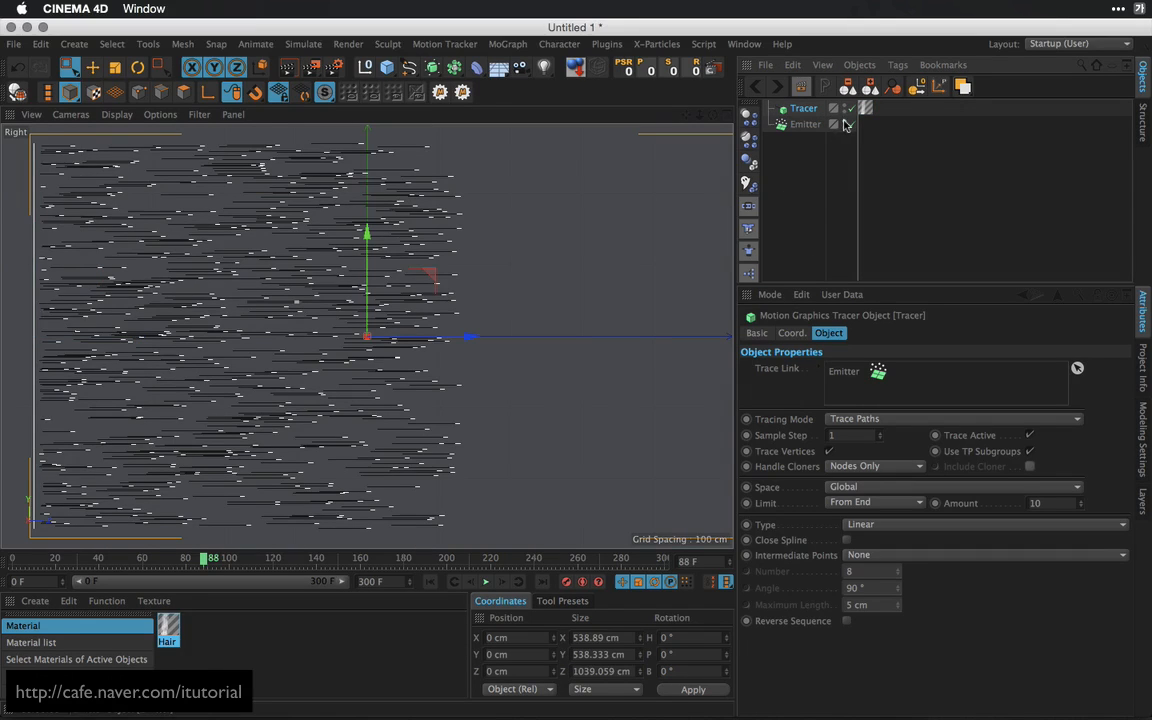
{"action": "left_click", "coordinate": [843, 121]}
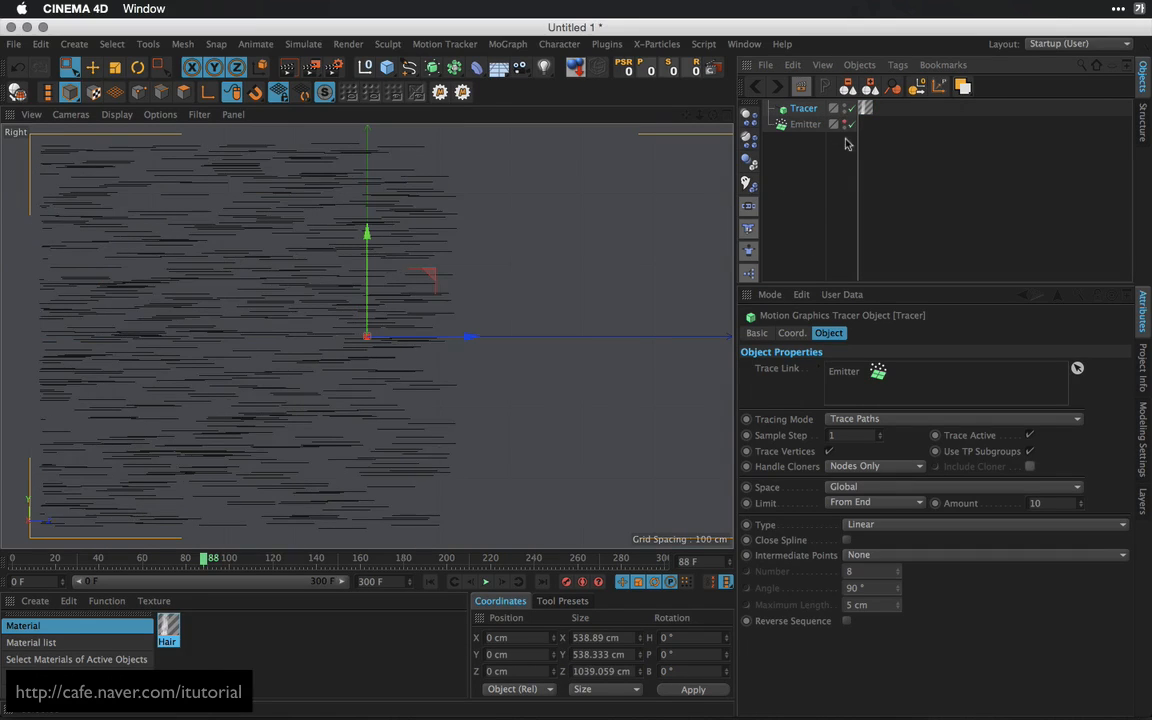
{"action": "left_click", "coordinate": [430, 581]}
{"action": "left_click", "coordinate": [486, 581]}
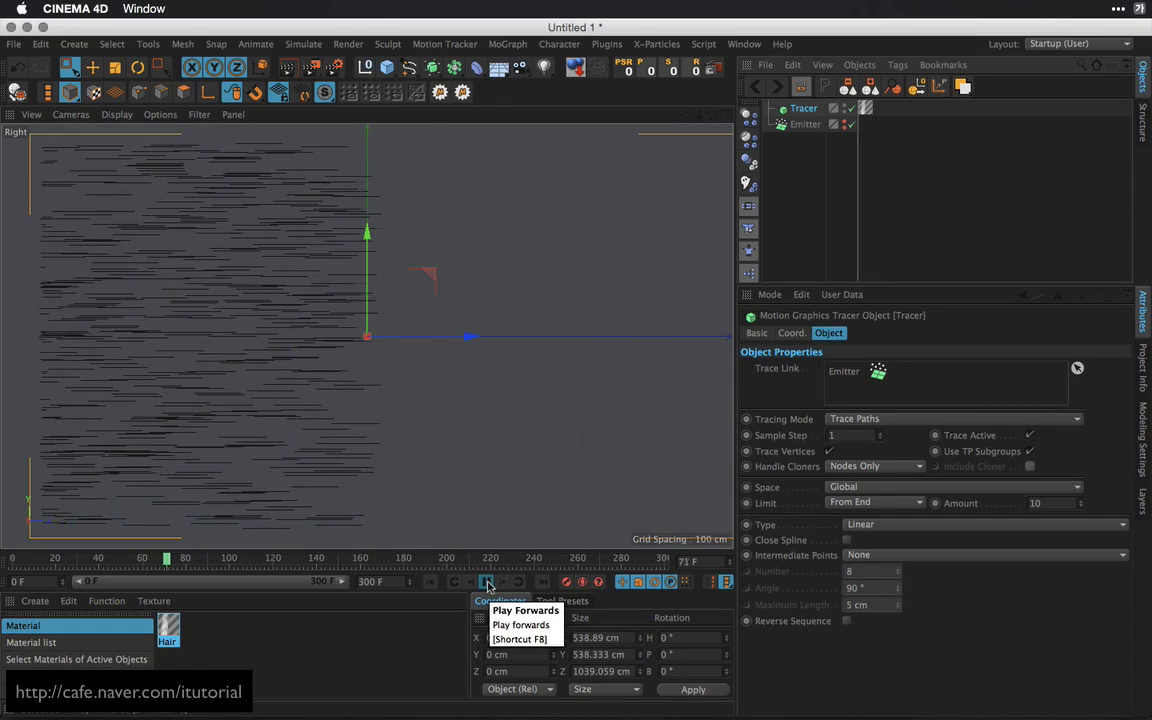
{"action": "left_click", "coordinate": [486, 581]}
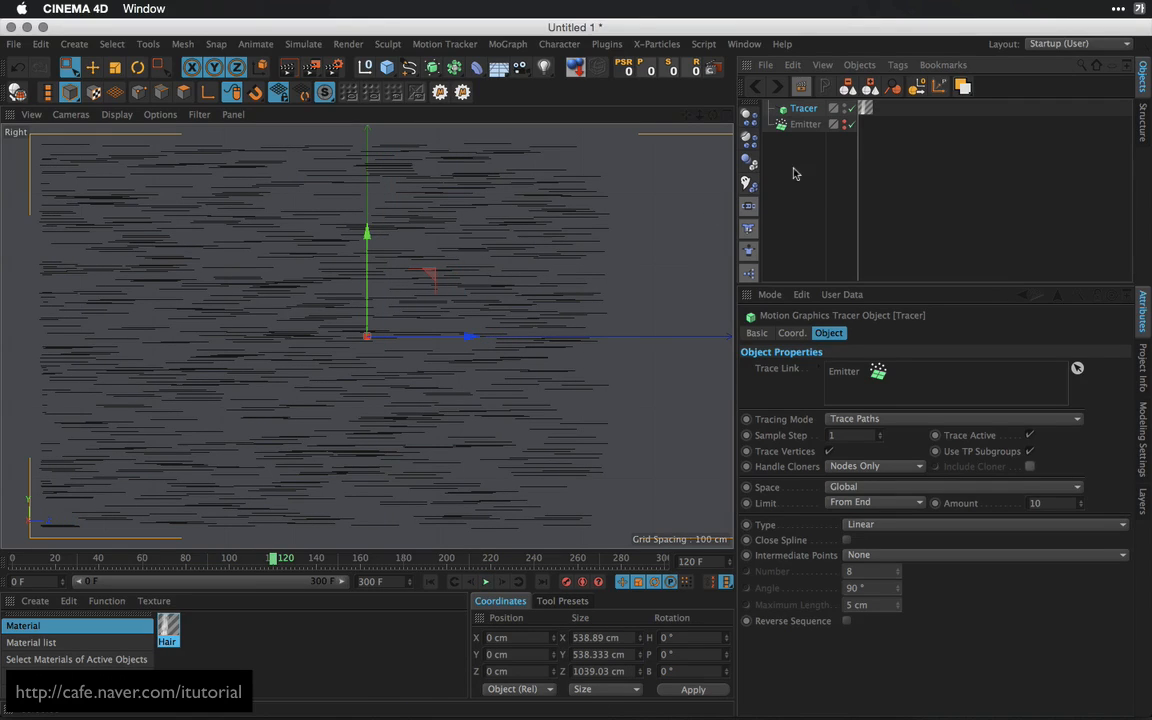
{"action": "left_click", "coordinate": [607, 167]}
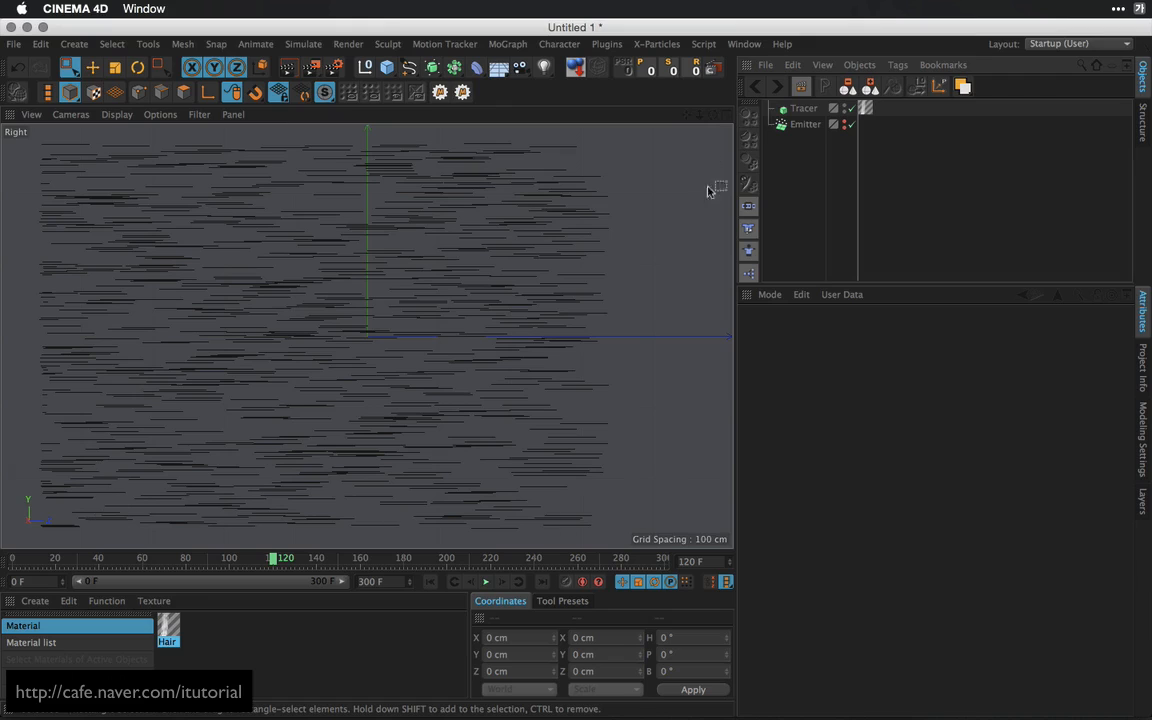
Step: Add a Camera and rotate it in the Perspective view to a heading of 90° and a pitch of 0°
{"action": "left_click", "coordinate": [520, 67]}
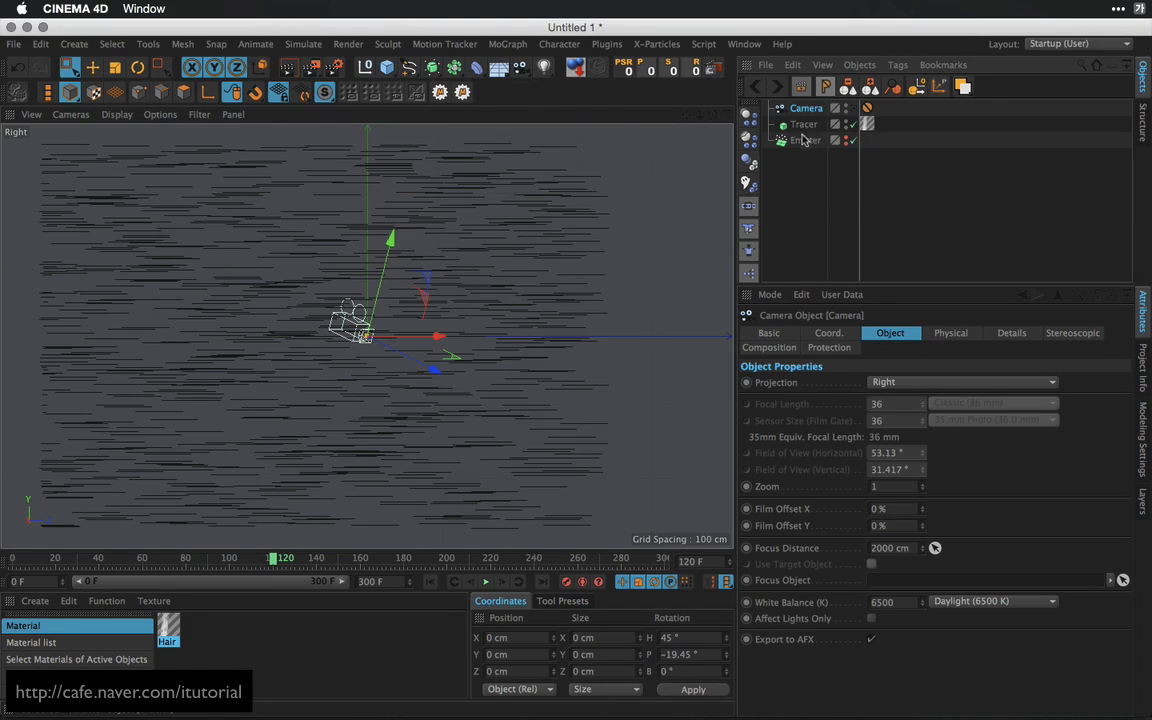
{"action": "left_click", "coordinate": [727, 116]}
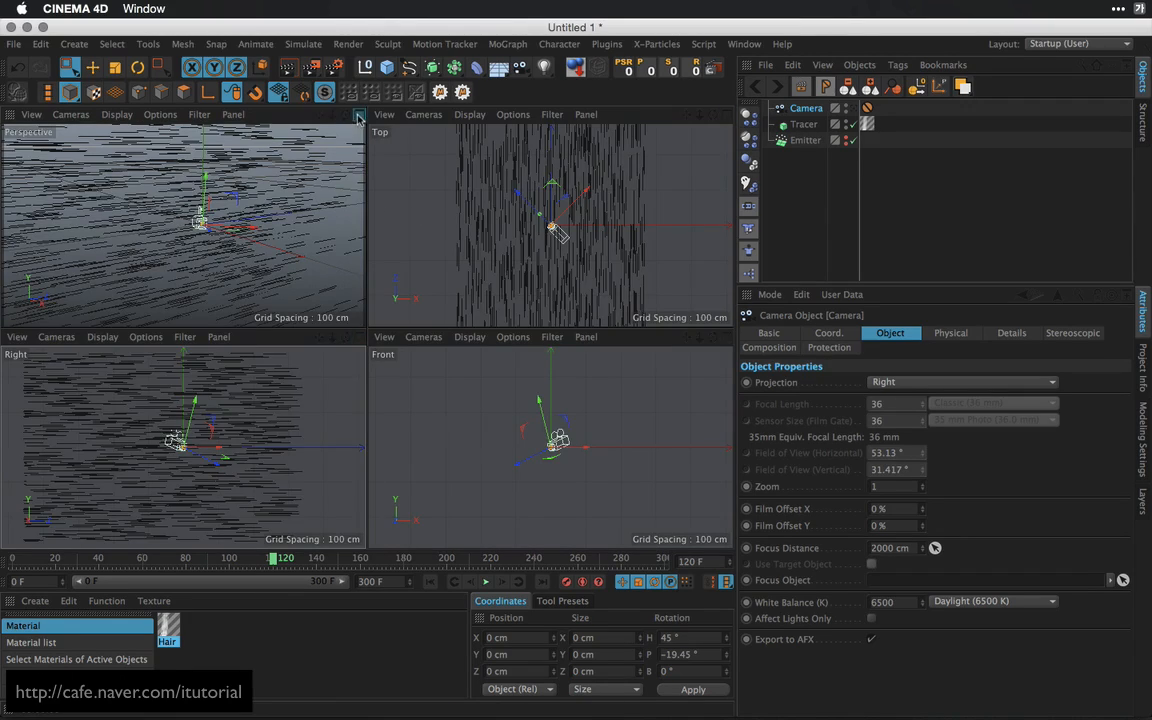
{"action": "left_click", "coordinate": [356, 115]}
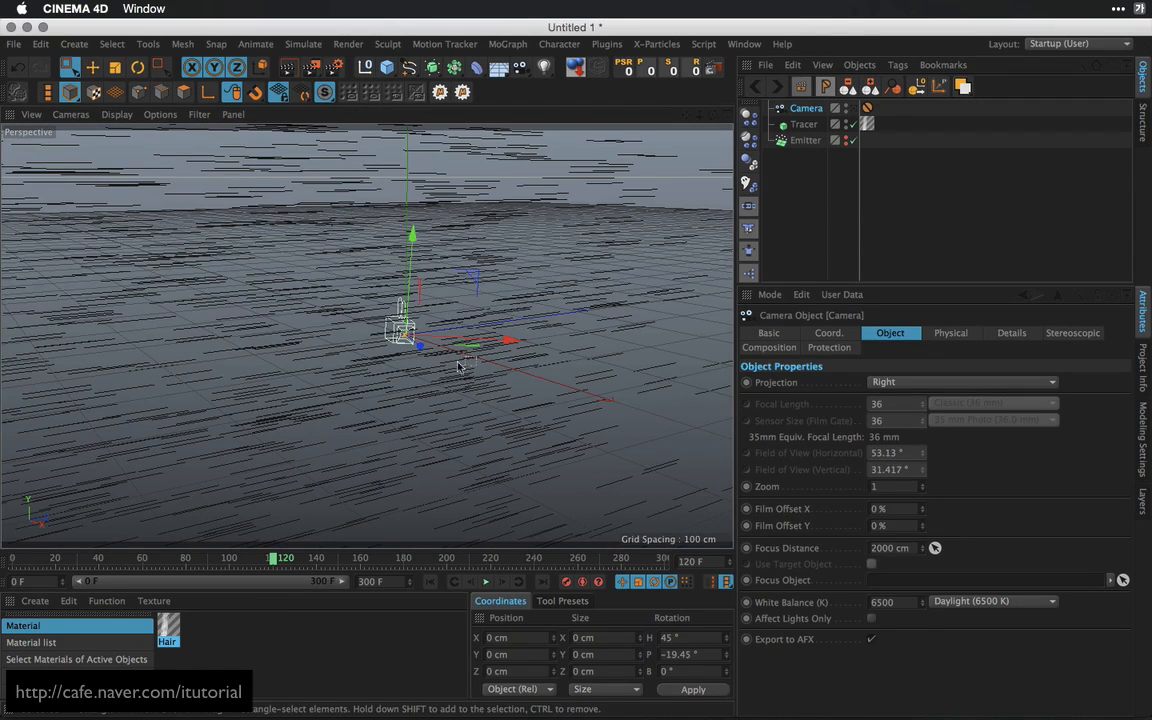
{"action": "left_click_drag", "start_coordinate": [458, 367], "coordinate": [474, 428], "text": "alt"}
{"action": "left_click_drag", "start_coordinate": [618, 322], "coordinate": [476, 319], "text": "alt"}
{"action": "right_click_drag", "start_coordinate": [476, 319], "coordinate": [422, 368], "text": "alt"}
{"action": "left_click_drag", "start_coordinate": [422, 368], "coordinate": [434, 397], "text": "alt"}
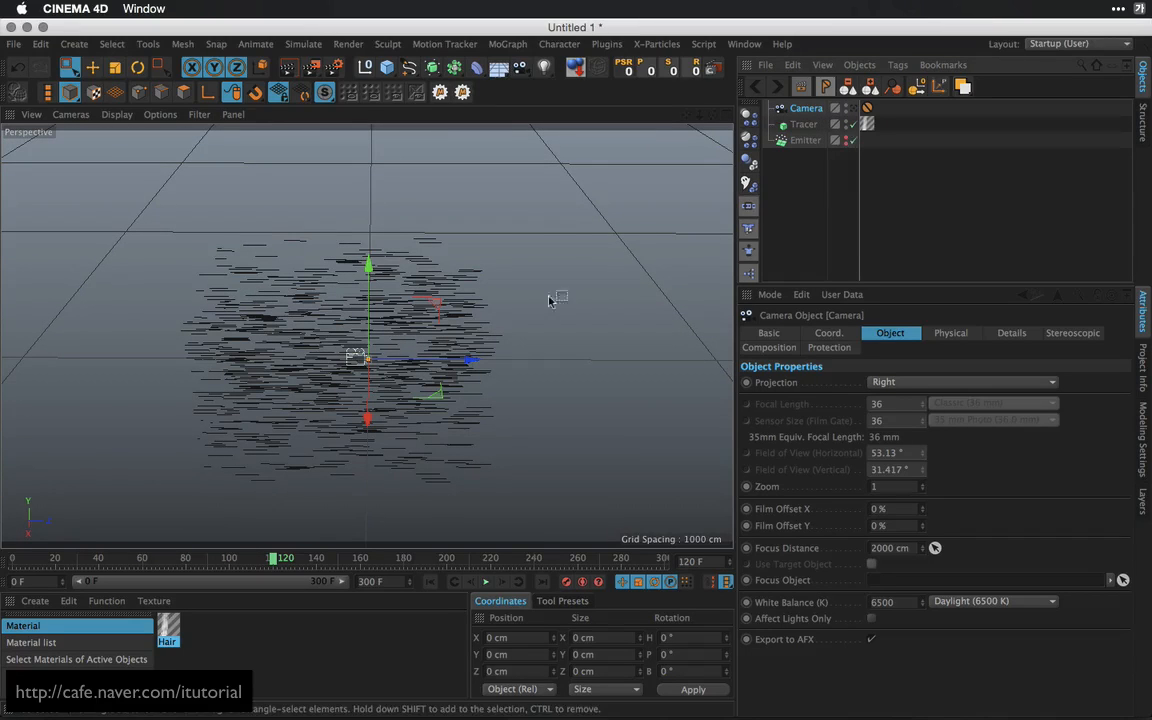
{"action": "key", "text": "r"}
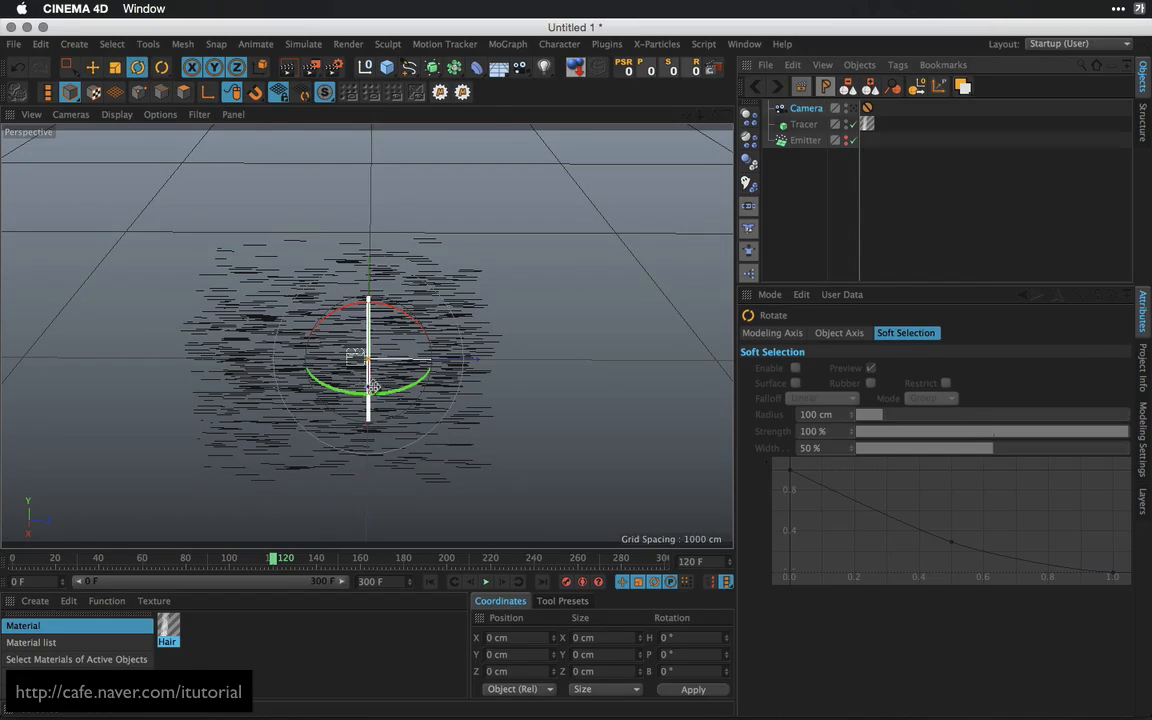
{"action": "left_click_drag", "start_coordinate": [388, 397], "coordinate": [479, 375]}
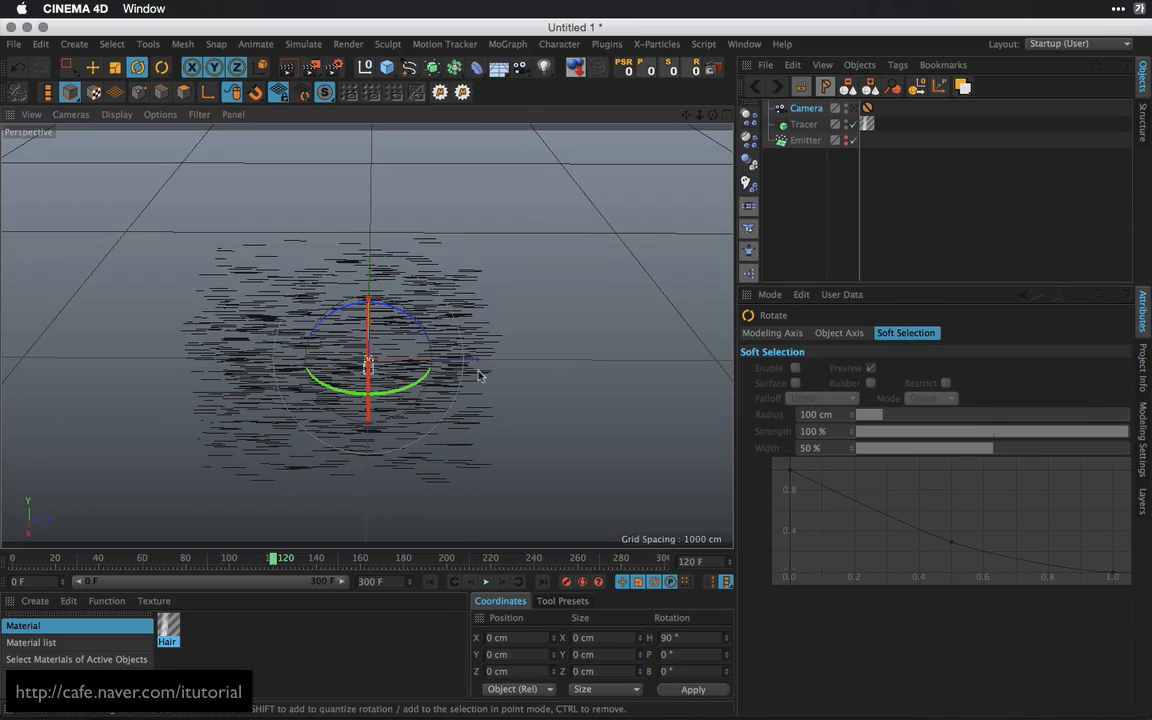
Step: Look through the new Camera, briefly play the trails, rewind to frame 0 and deselect all objects
{"action": "left_click", "coordinate": [854, 107]}
{"action": "key", "text": "F3"}
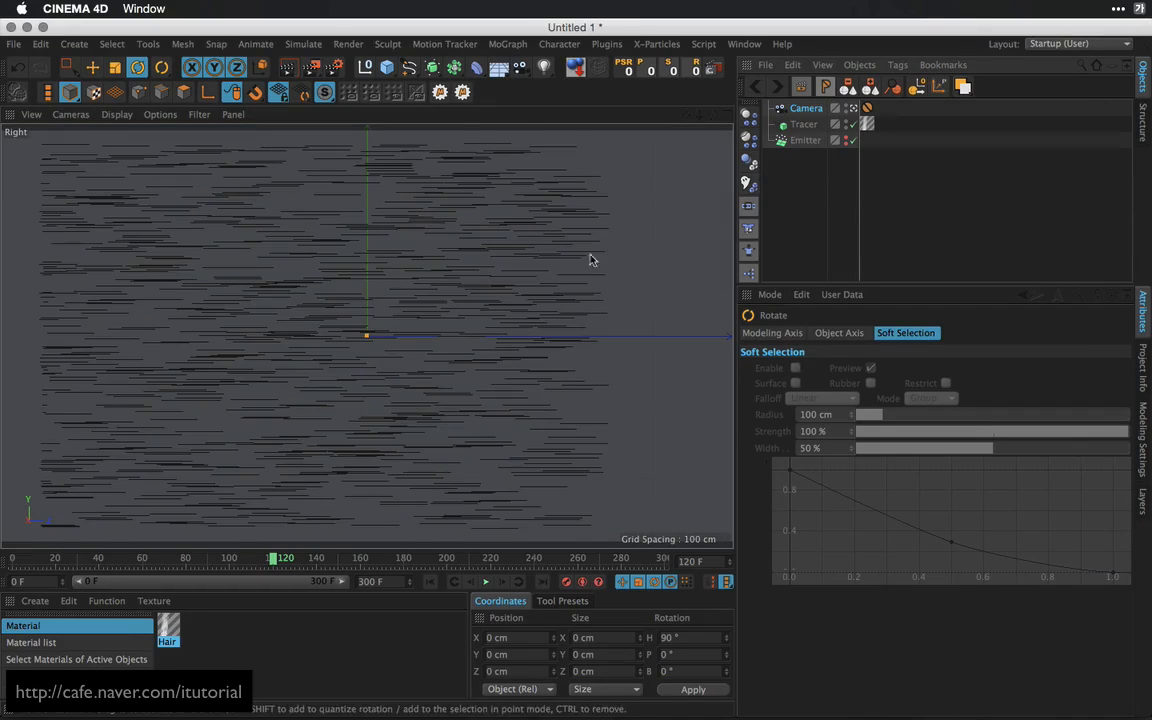
{"action": "left_click", "coordinate": [429, 581]}
{"action": "left_click", "coordinate": [486, 581]}
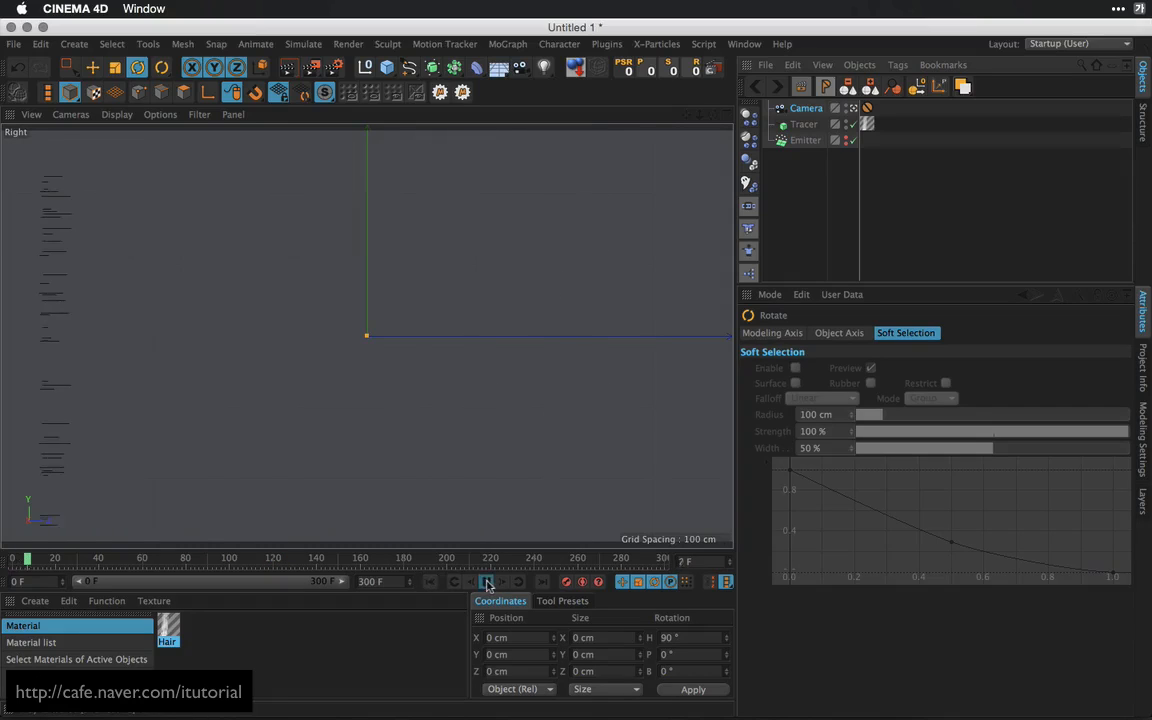
{"action": "left_click", "coordinate": [486, 581]}
{"action": "left_click", "coordinate": [430, 581]}
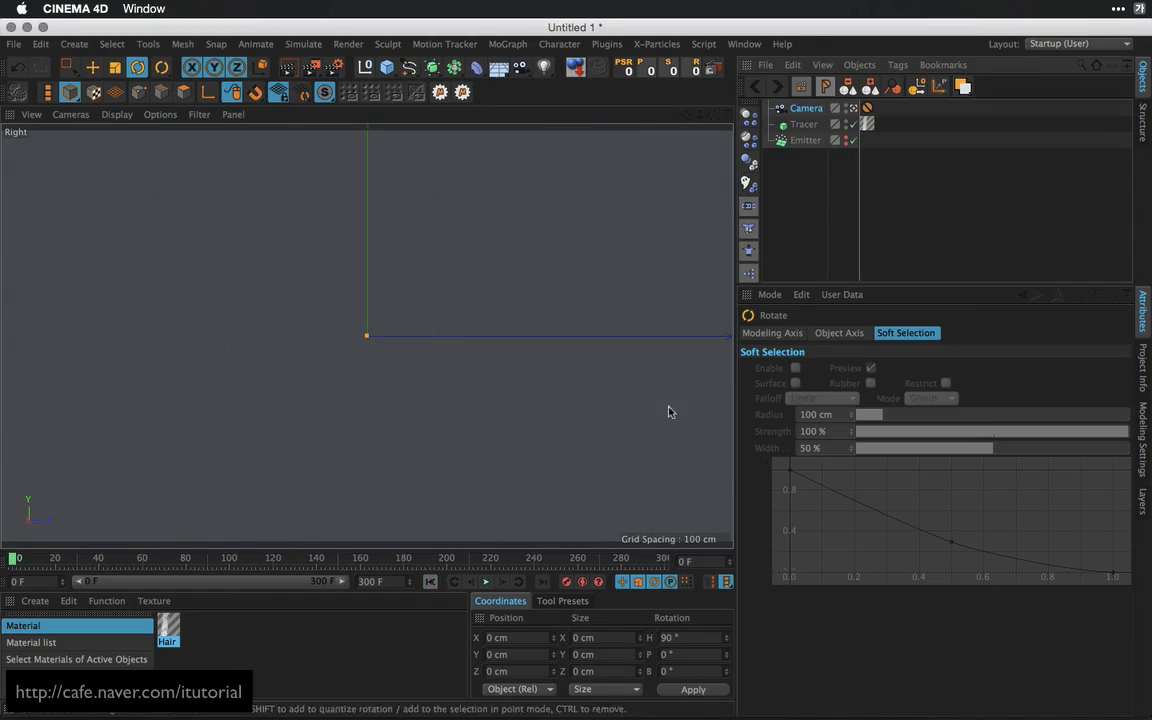
{"action": "left_click", "coordinate": [805, 160]}
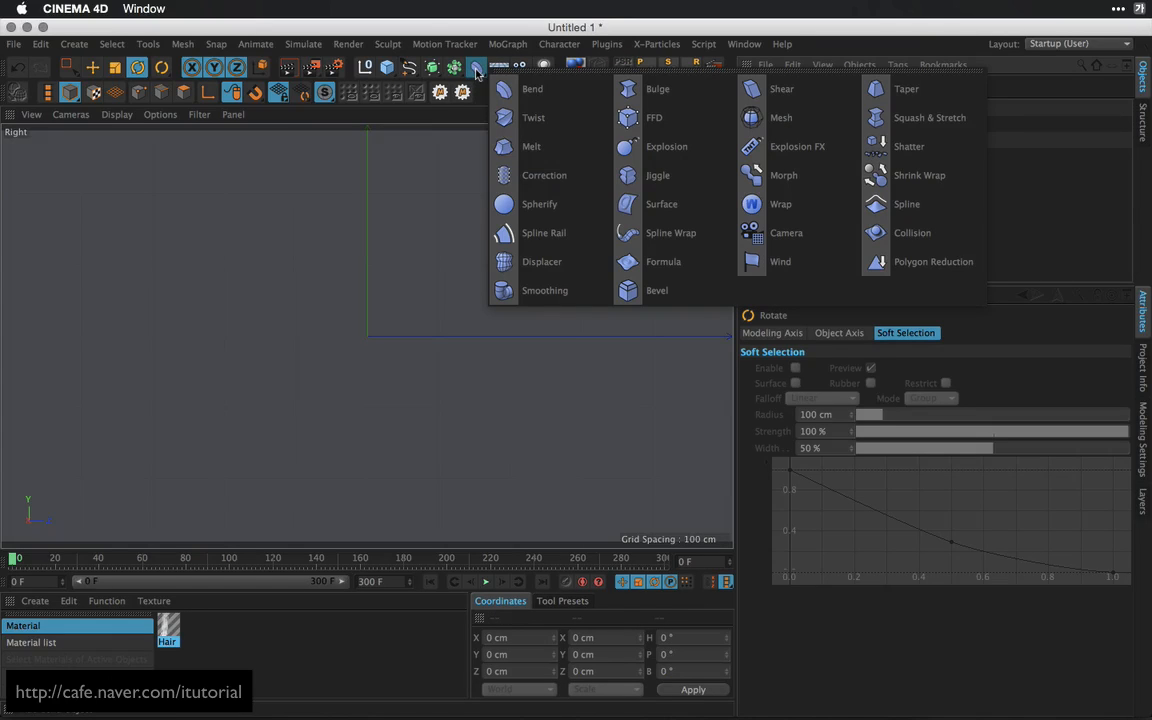
Step: Add a Camera deformer, link it to the scene's Camera and make it a child of the Tracer
{"action": "left_click", "coordinate": [476, 68]}
{"action": "left_click", "coordinate": [781, 230]}
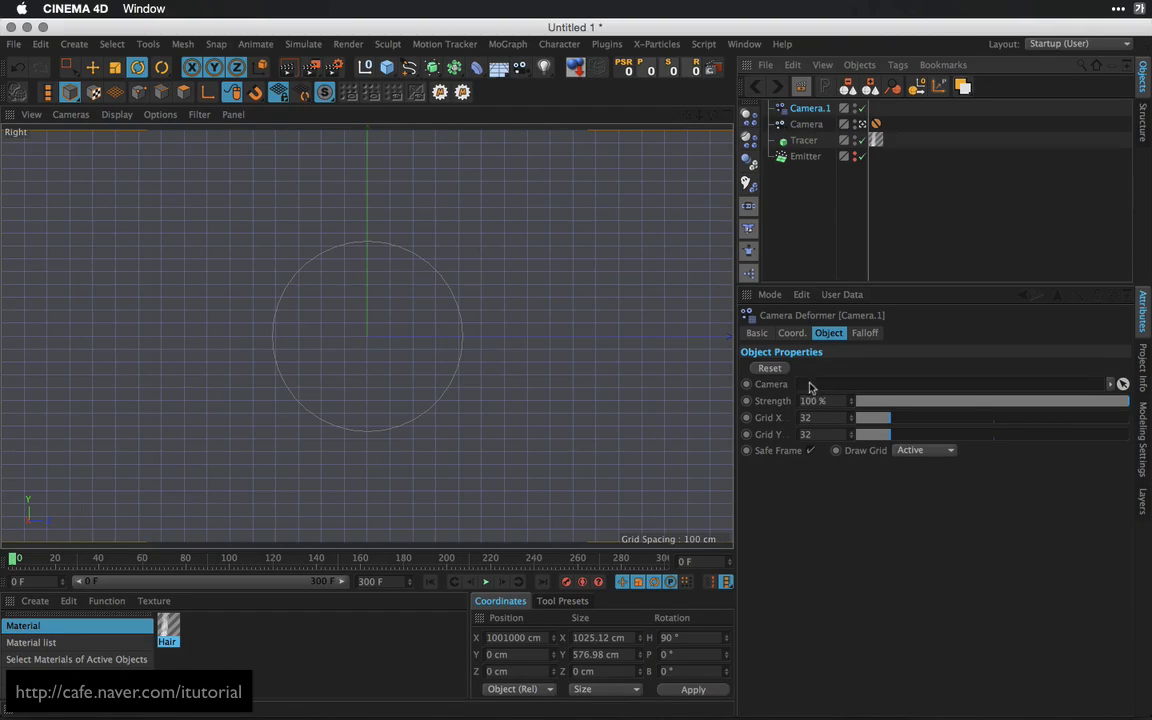
{"action": "left_click_drag", "start_coordinate": [805, 126], "coordinate": [818, 392]}
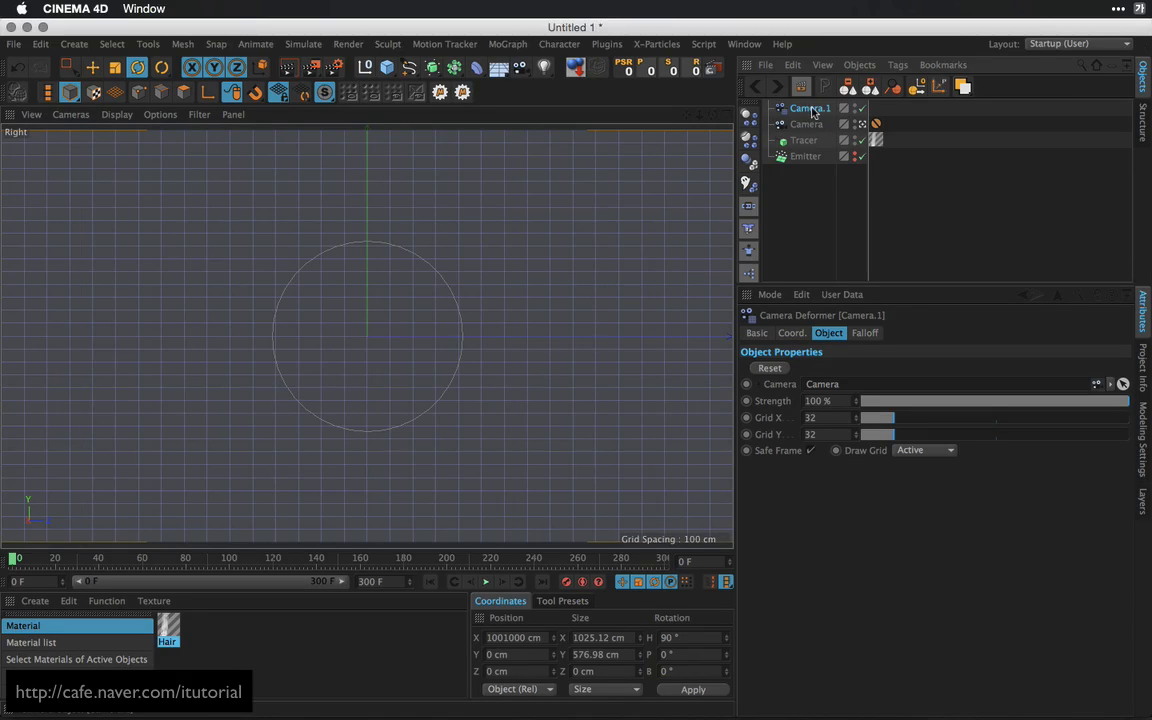
{"action": "left_click_drag", "start_coordinate": [818, 124], "coordinate": [806, 141]}
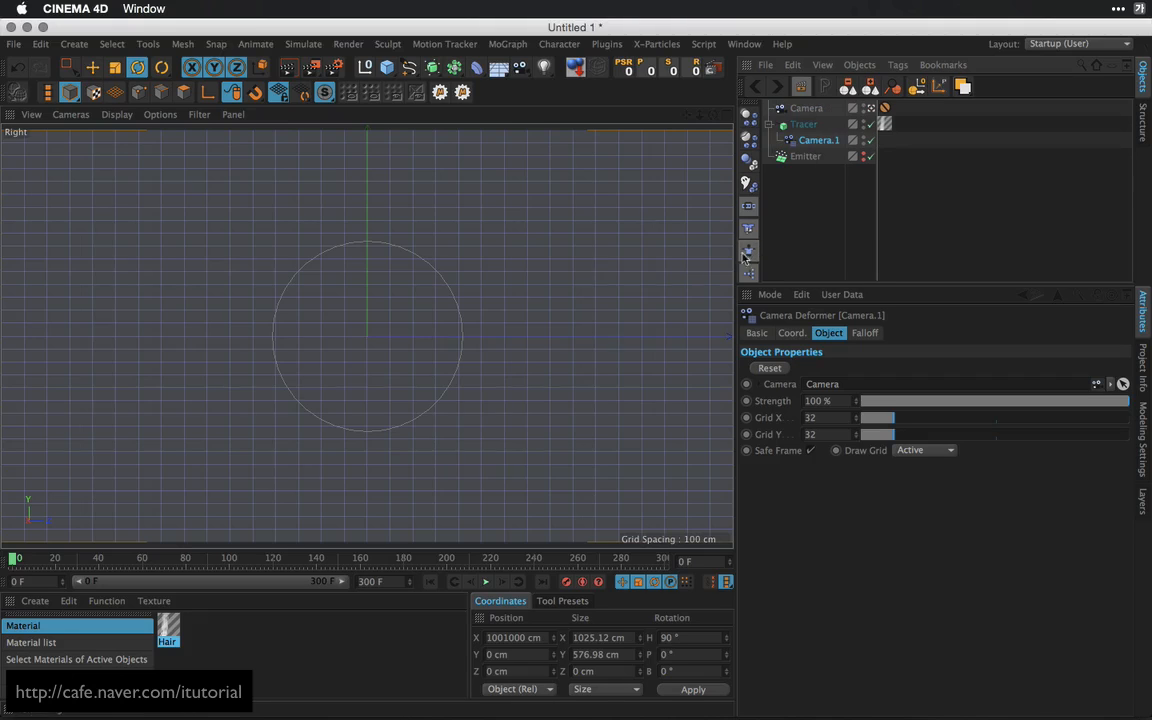
Step: Play the trails up to frame 133 and activate the Magnet tool on the Camera deformer in point mode
{"action": "left_click", "coordinate": [486, 582]}
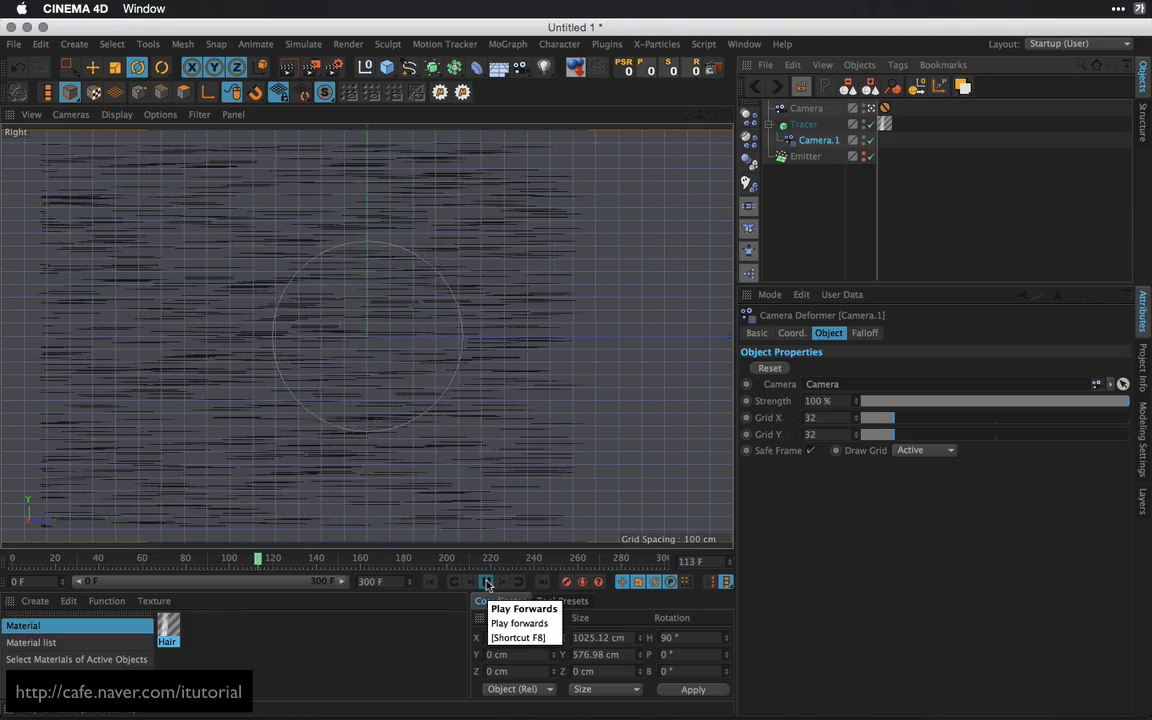
{"action": "right_click", "coordinate": [438, 220]}
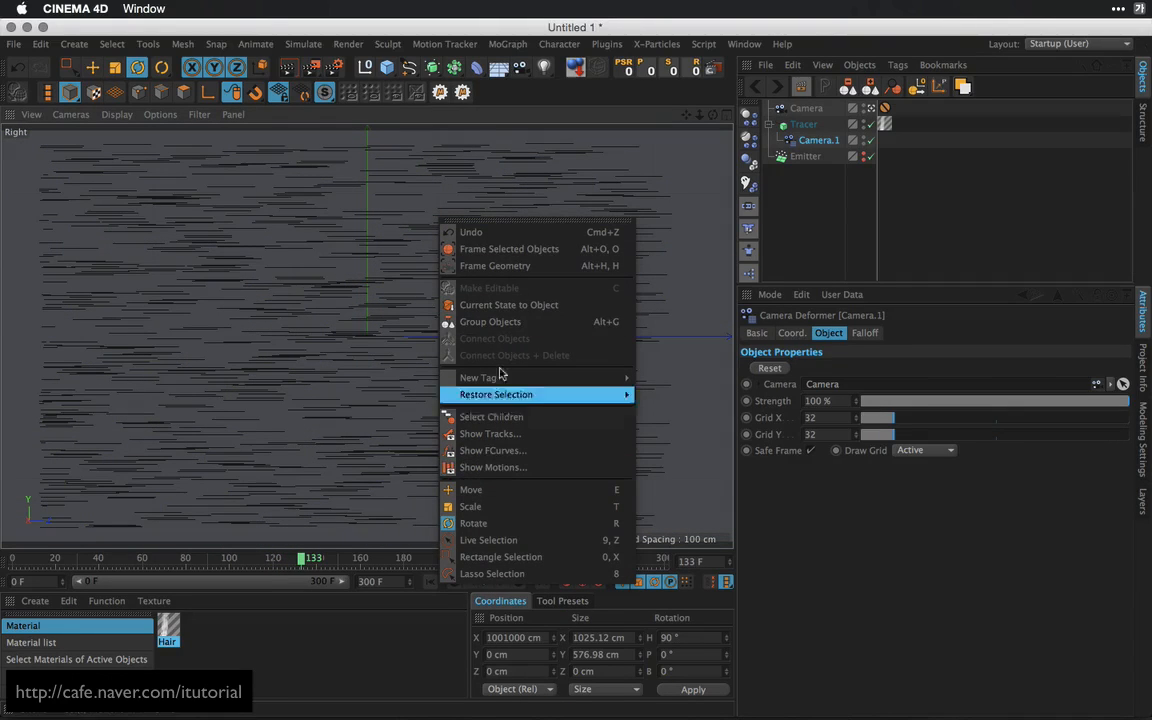
{"action": "left_click", "coordinate": [147, 96]}
{"action": "left_click", "coordinate": [147, 97]}
{"action": "left_click", "coordinate": [439, 224]}
{"action": "right_click", "coordinate": [440, 226]}
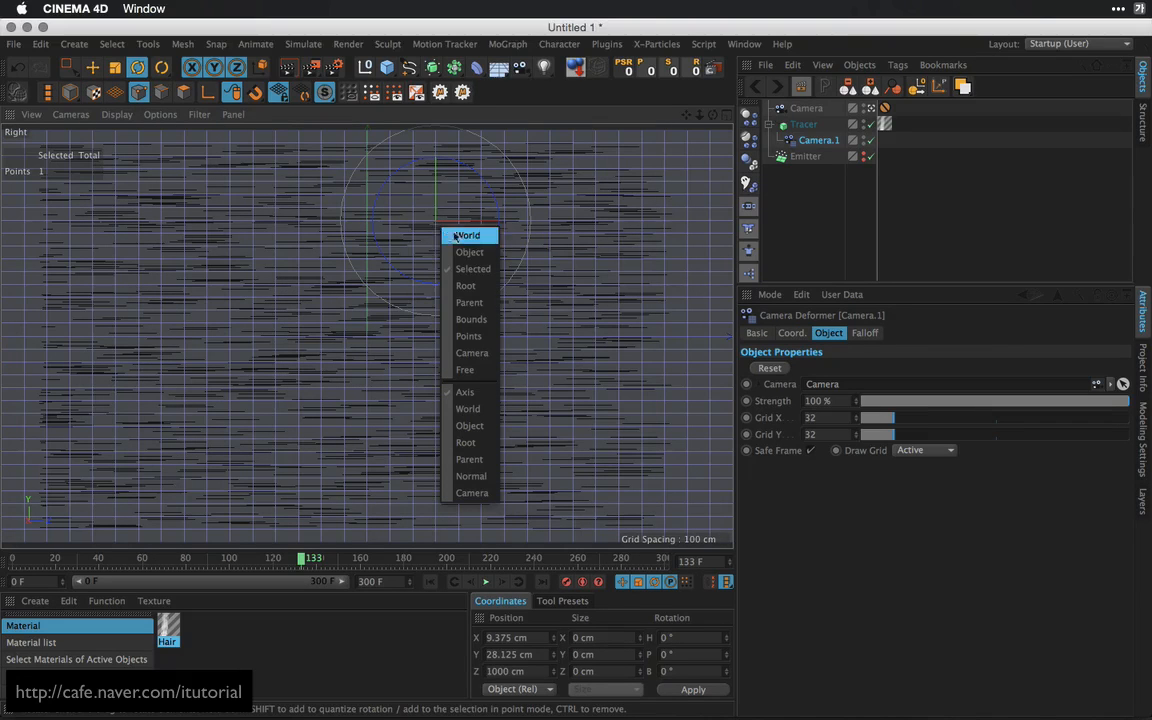
{"action": "left_click", "coordinate": [803, 191]}
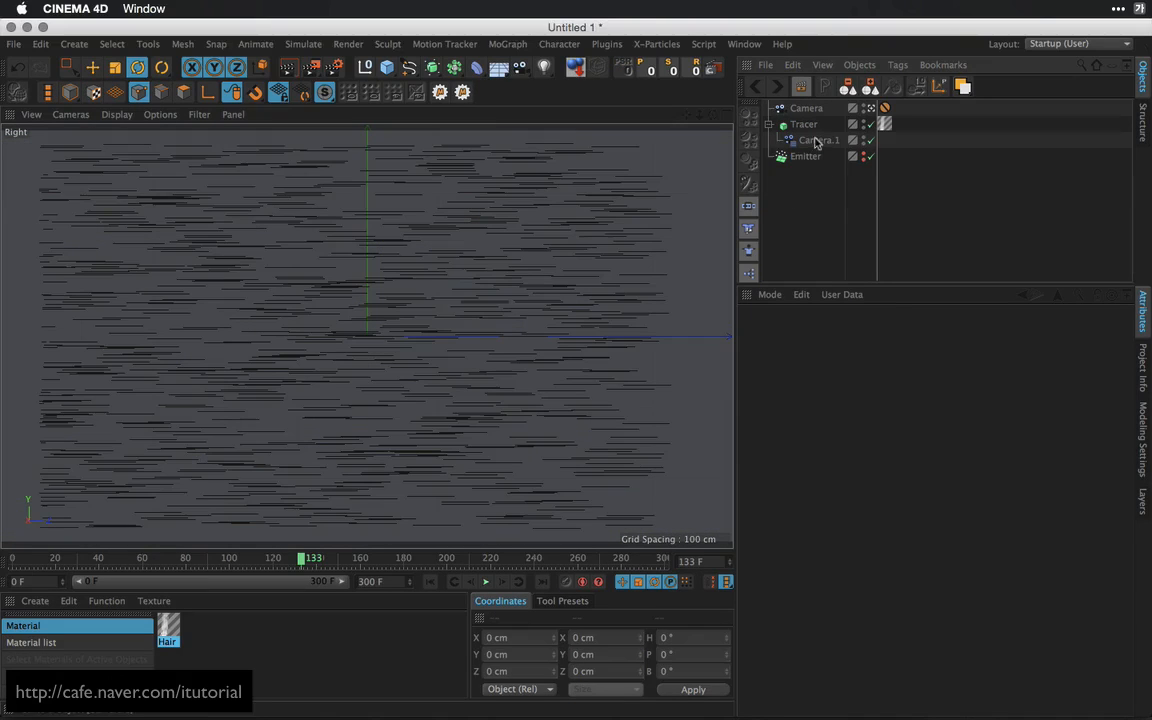
{"action": "left_click", "coordinate": [817, 141]}
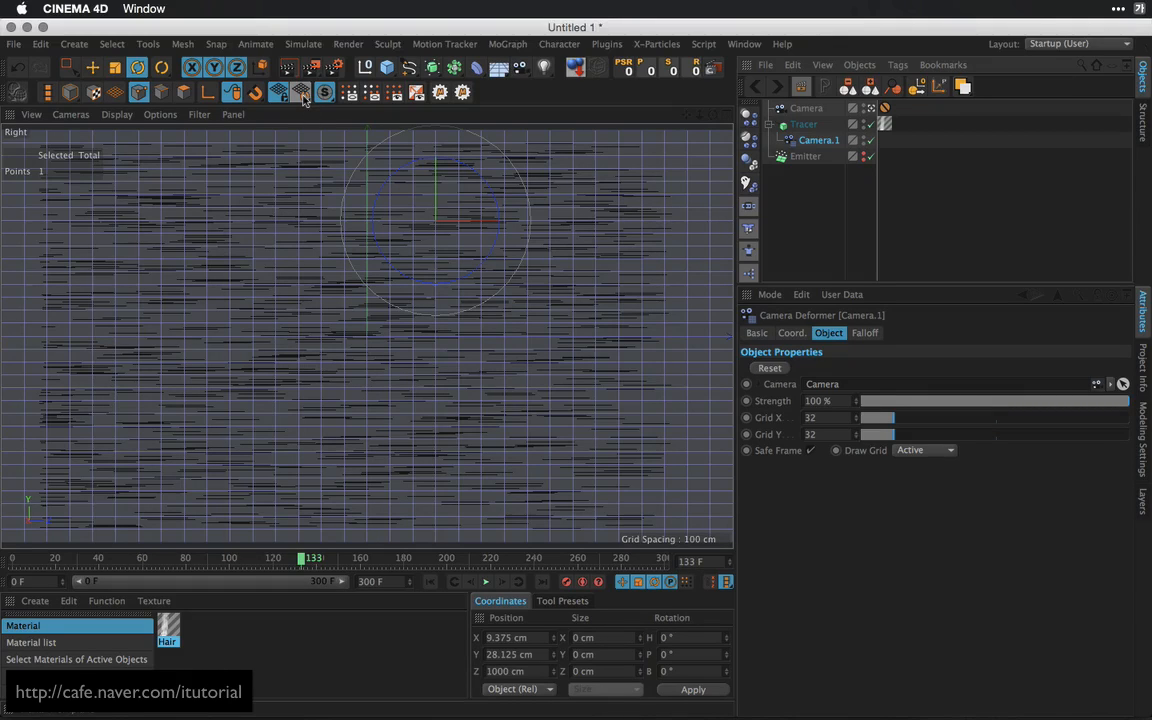
{"action": "right_click", "coordinate": [298, 177]}
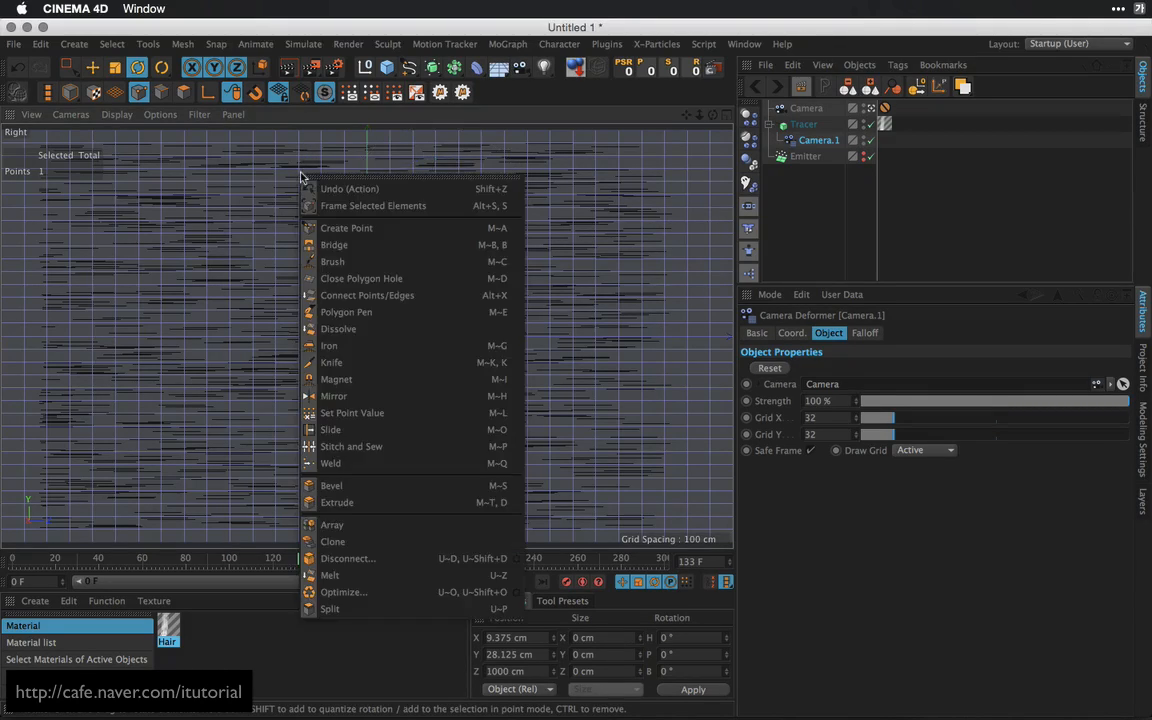
{"action": "left_click", "coordinate": [375, 381]}
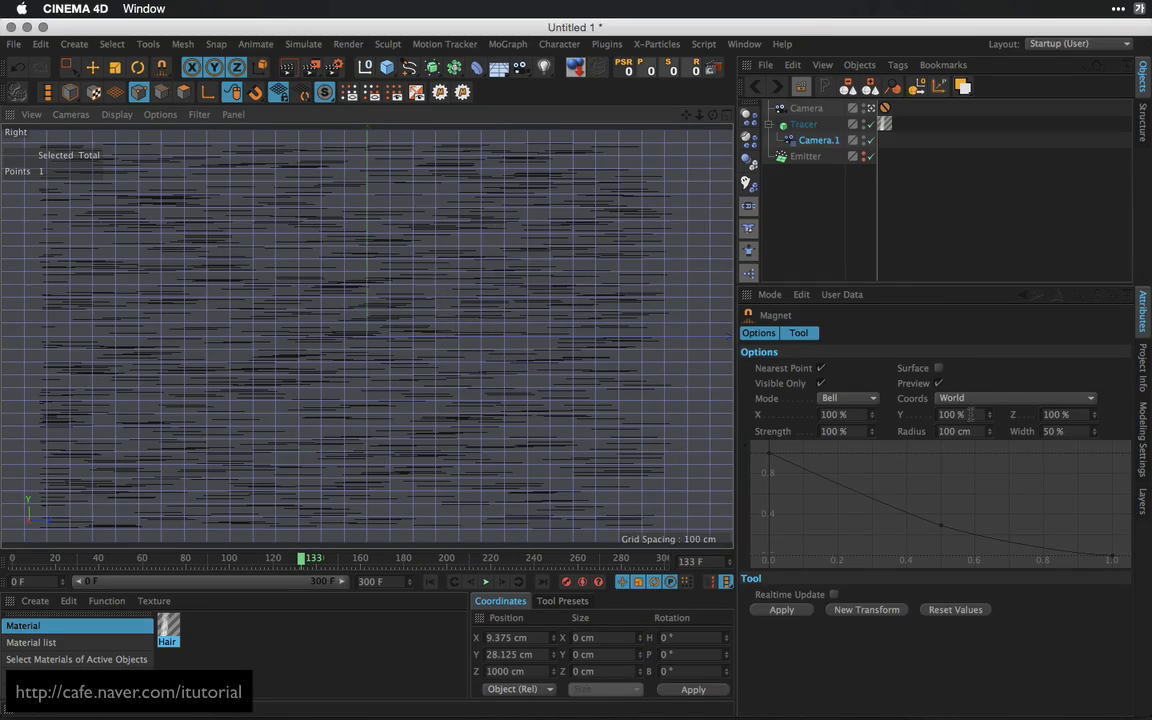
Step: Set the Magnet radius to 198 cm and switch back to model mode
{"action": "left_click", "coordinate": [988, 428]}
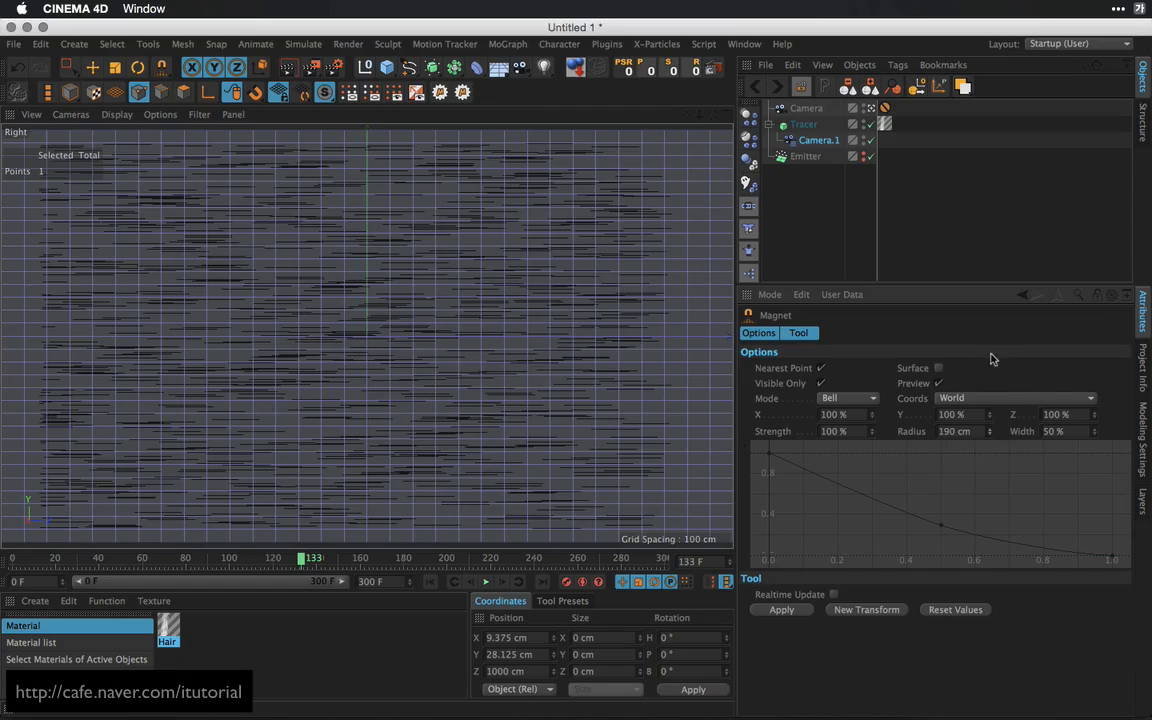
{"action": "left_click_drag", "start_coordinate": [991, 354], "coordinate": [991, 348]}
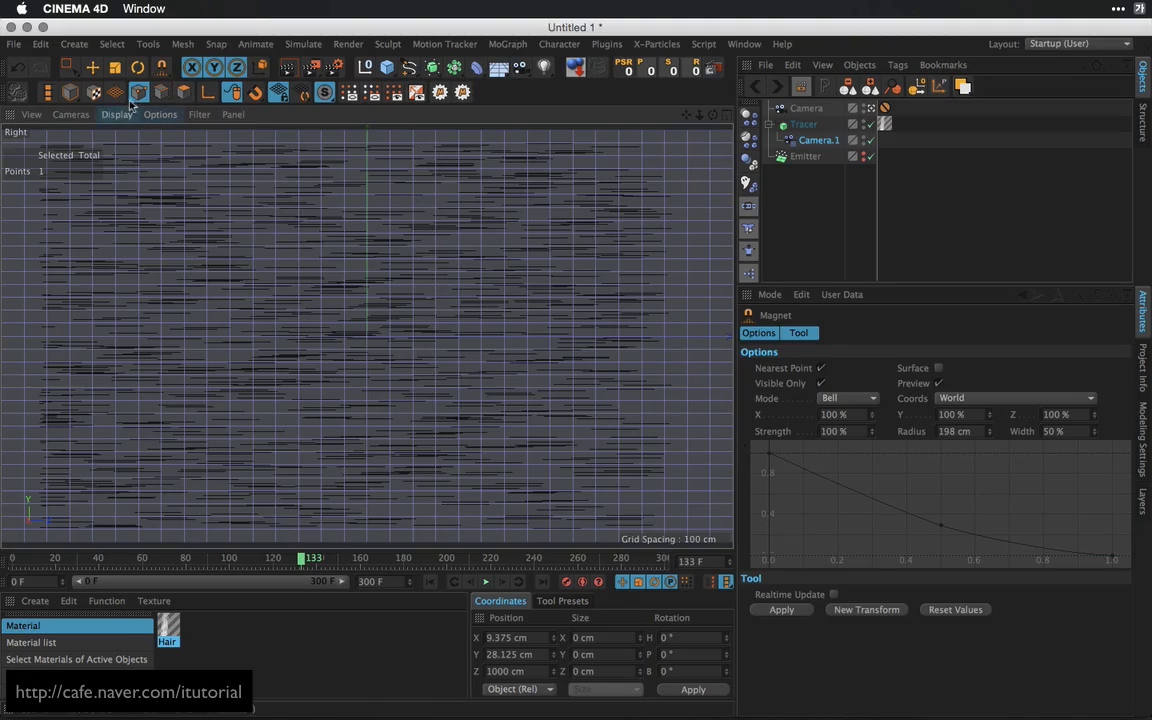
{"action": "left_click", "coordinate": [70, 92]}
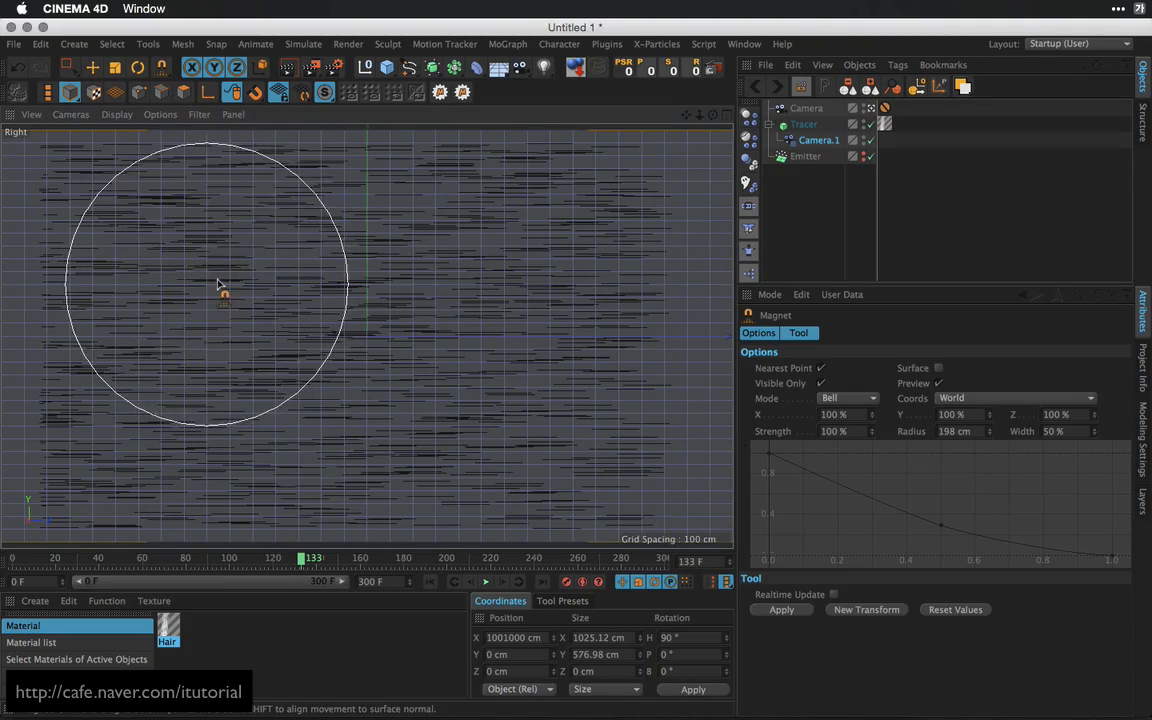
Step: Warp the Camera deformer's grid with the Magnet, pulling alternating areas up and down so the trails bend into S-shaped waves
{"action": "left_click_drag", "start_coordinate": [218, 284], "coordinate": [224, 231]}
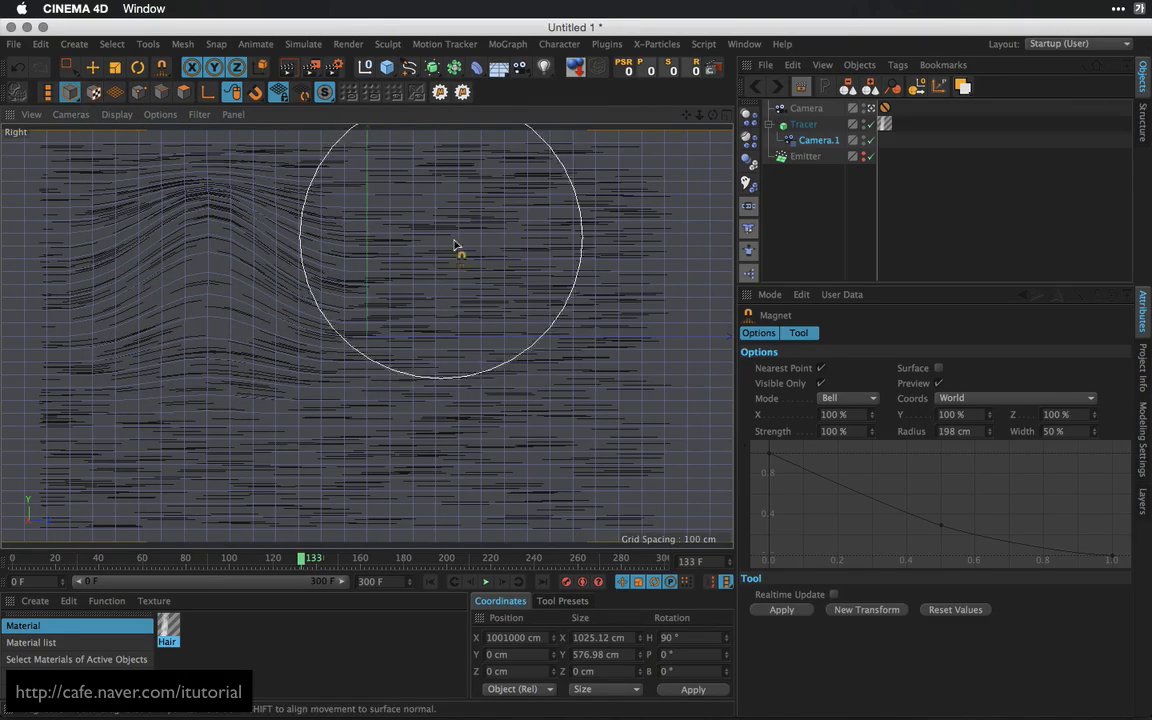
{"action": "left_click_drag", "start_coordinate": [383, 312], "coordinate": [386, 333]}
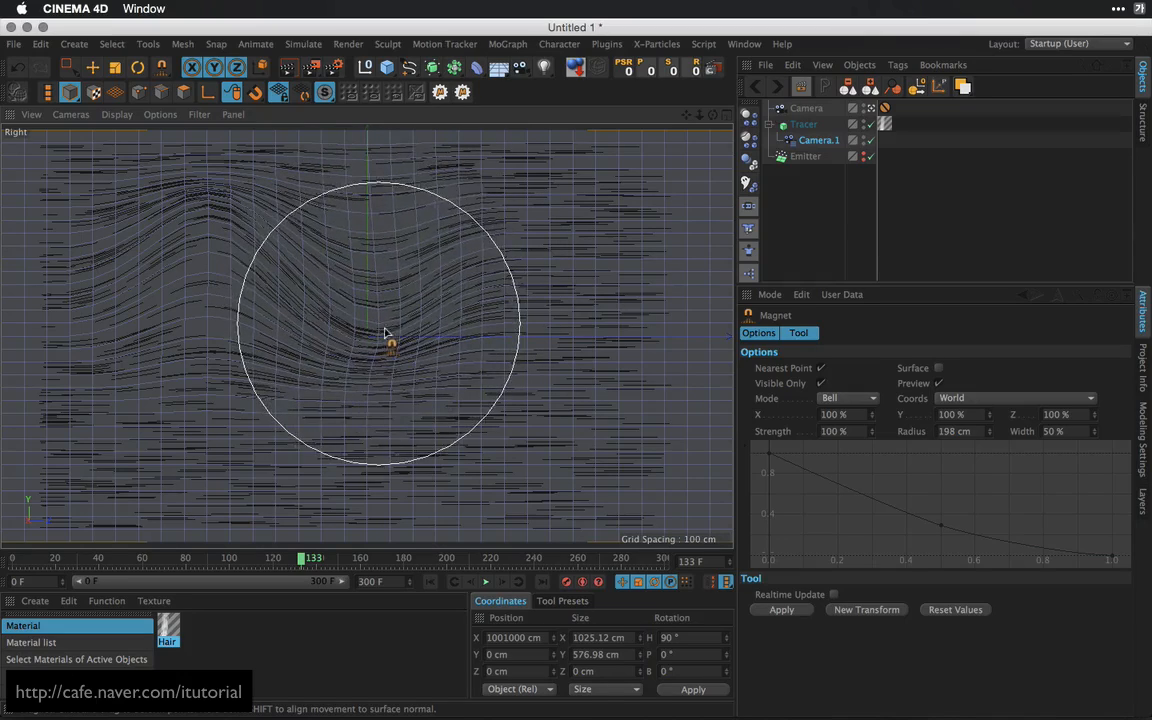
{"action": "left_click_drag", "start_coordinate": [545, 319], "coordinate": [550, 272]}
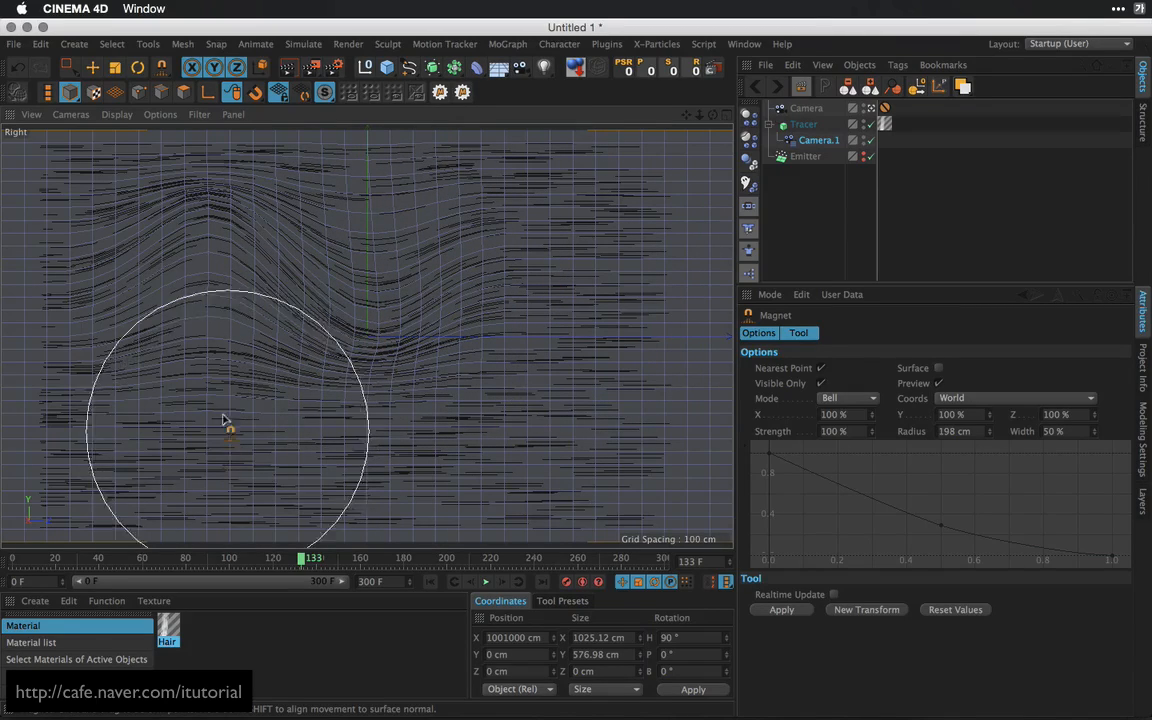
{"action": "left_click_drag", "start_coordinate": [213, 375], "coordinate": [220, 457]}
{"action": "left_click_drag", "start_coordinate": [538, 272], "coordinate": [535, 201]}
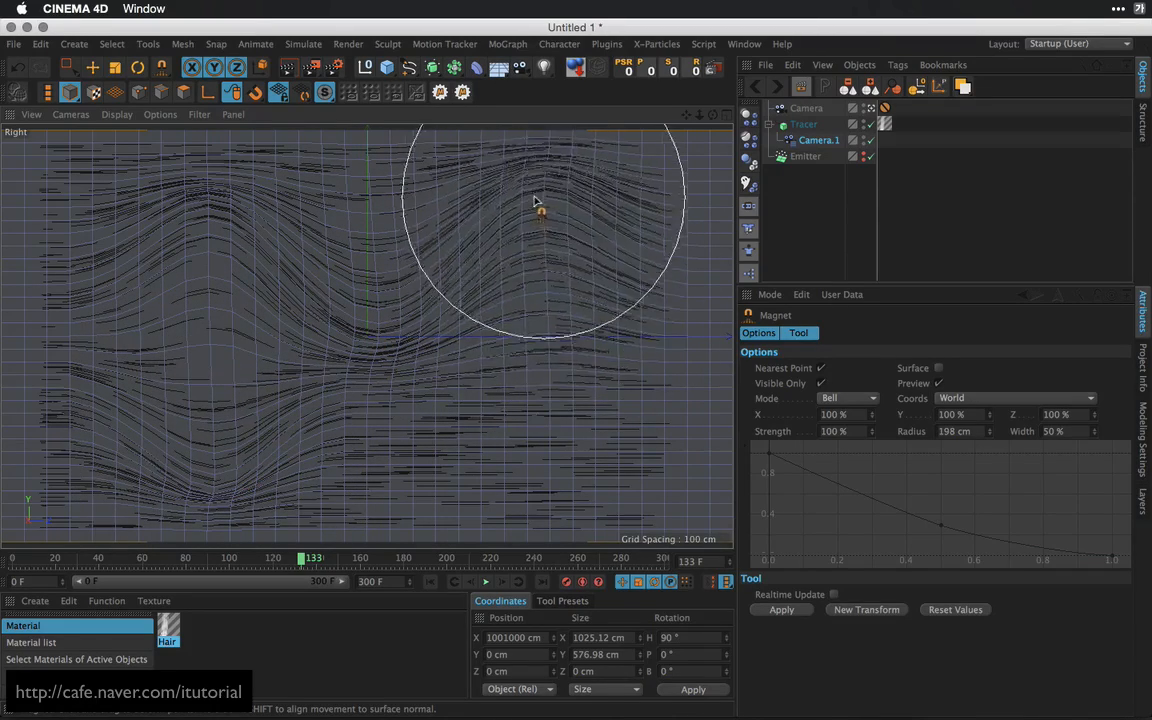
{"action": "left_click_drag", "start_coordinate": [525, 399], "coordinate": [533, 460]}
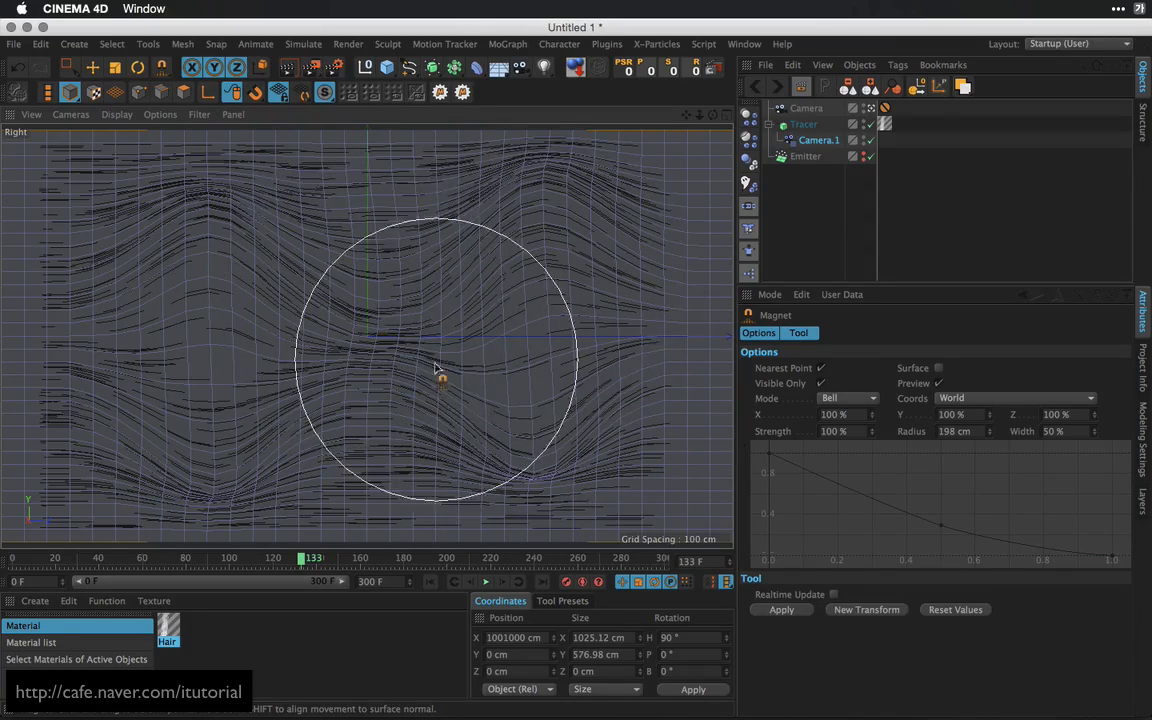
Step: Deselect everything, replay the bent trails from the first frame to frame 159 and test-render them in the viewport
{"action": "left_click", "coordinate": [800, 193]}
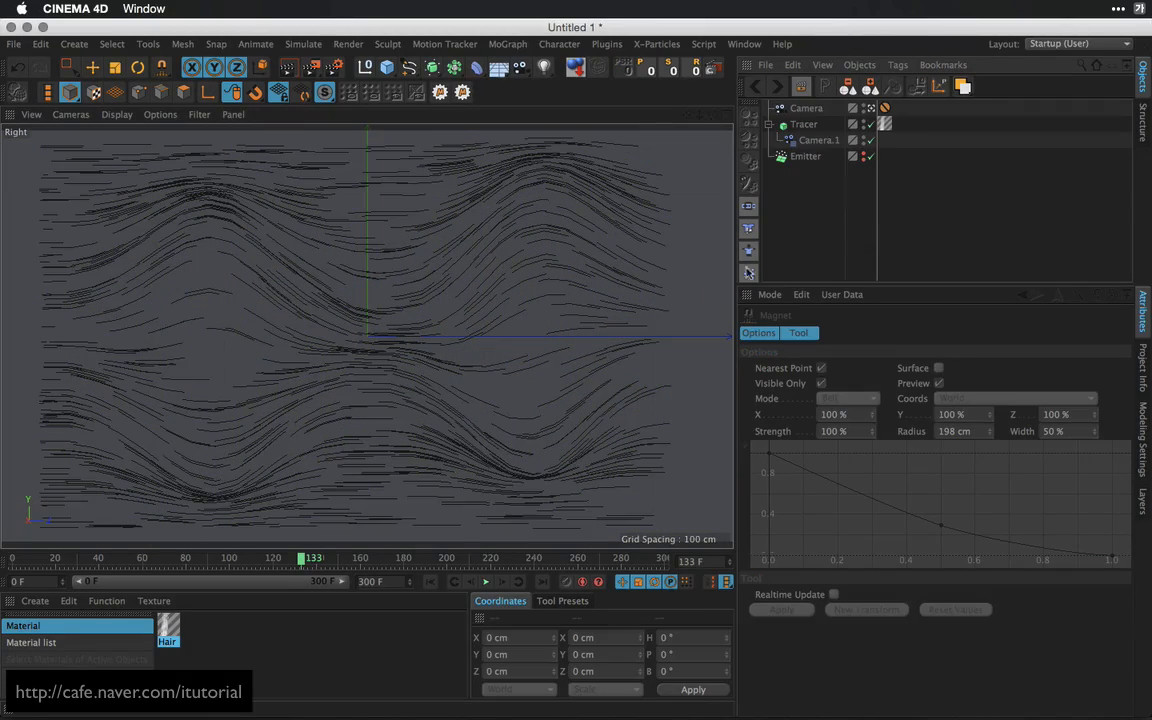
{"action": "left_click", "coordinate": [431, 581]}
{"action": "left_click", "coordinate": [485, 581]}
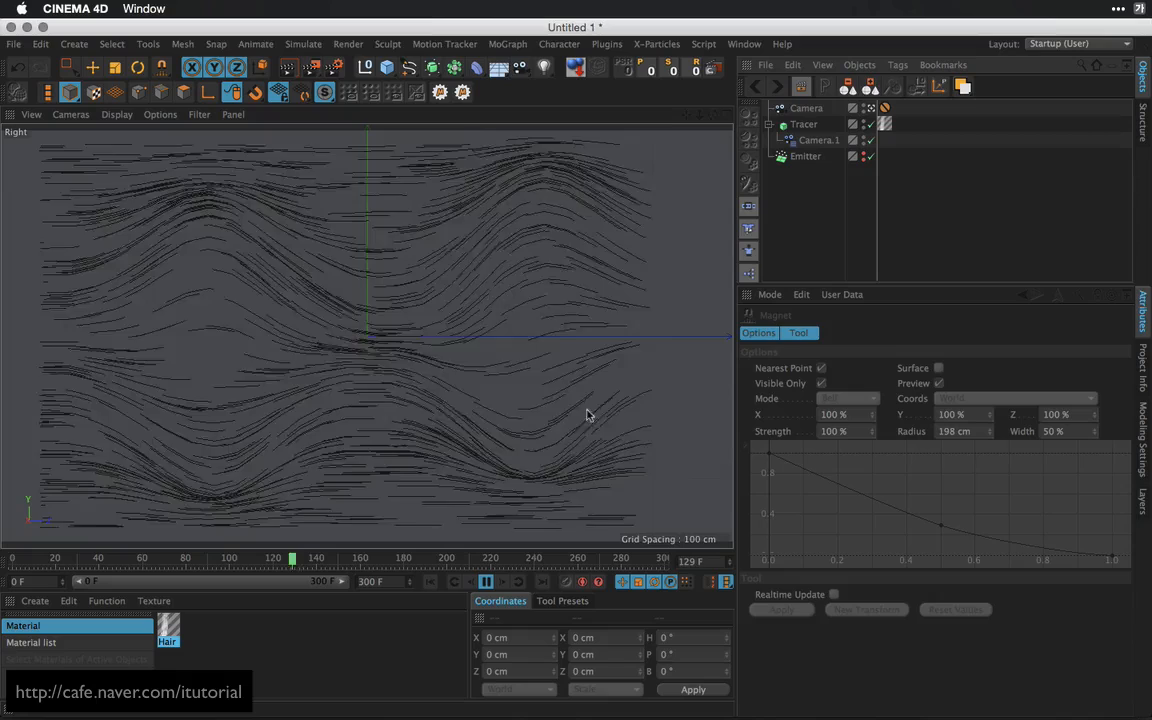
{"action": "left_click", "coordinate": [485, 581]}
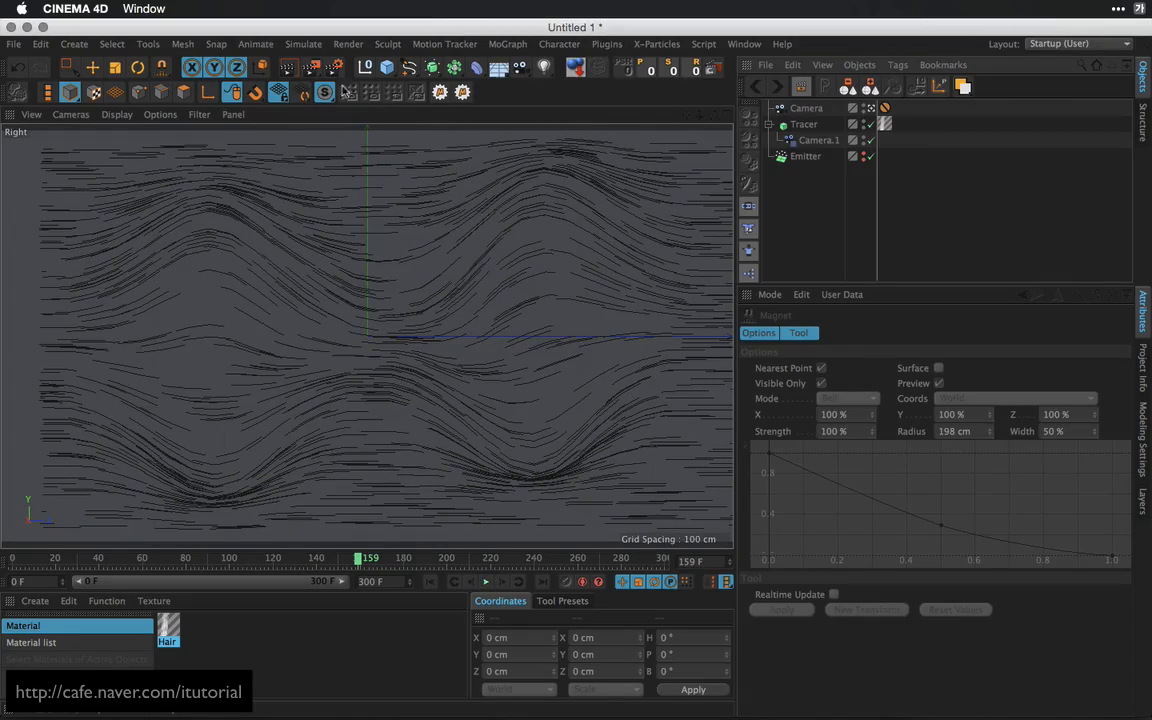
{"action": "key", "text": "super+r"}
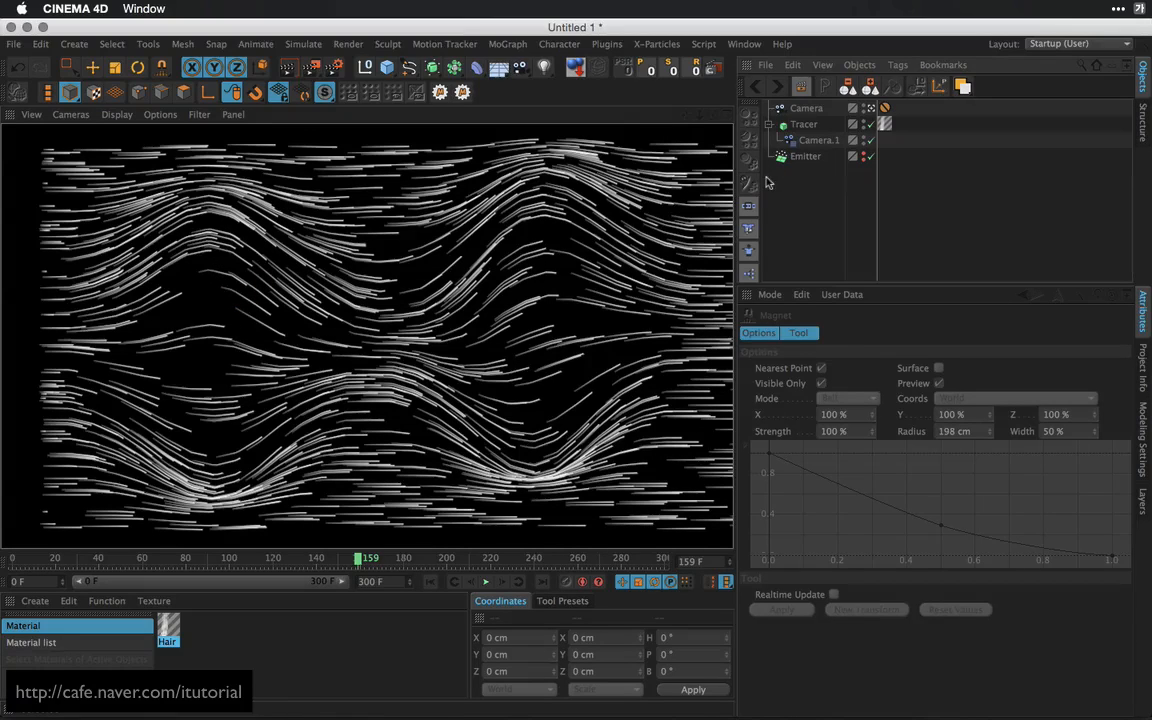
Step: Set the Camera deformer's Grid X and Grid Y to 60, and deselect it
{"action": "left_click", "coordinate": [815, 141]}
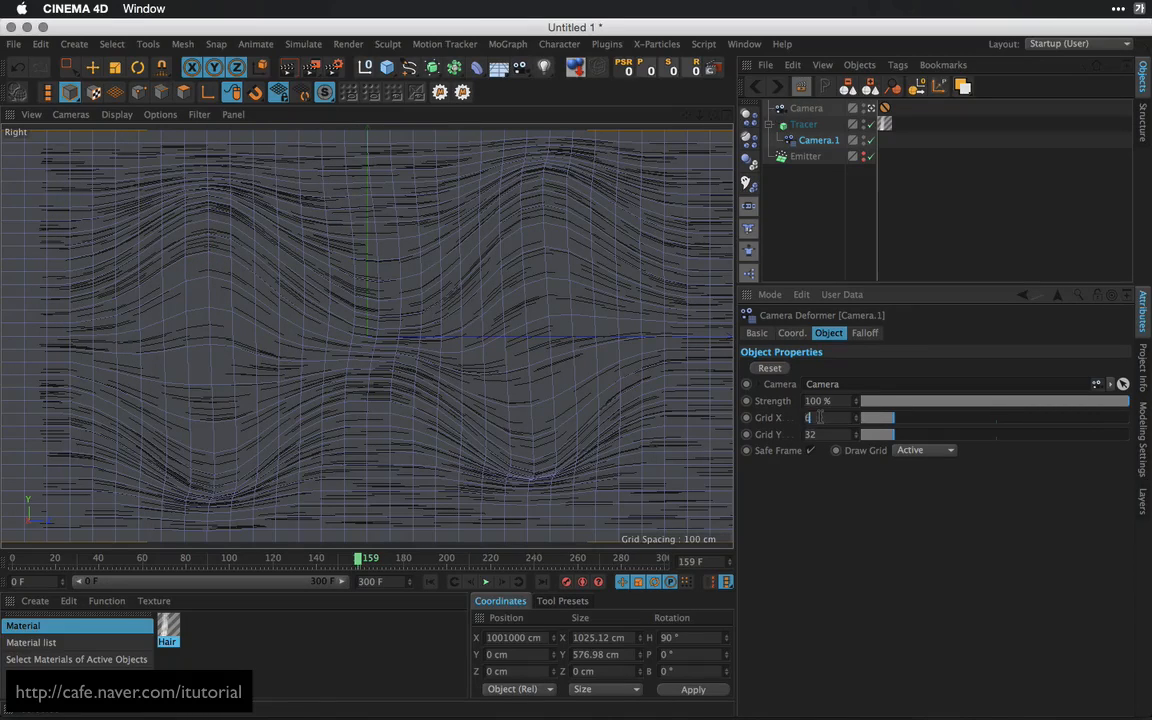
{"action": "key", "text": "Tab"}
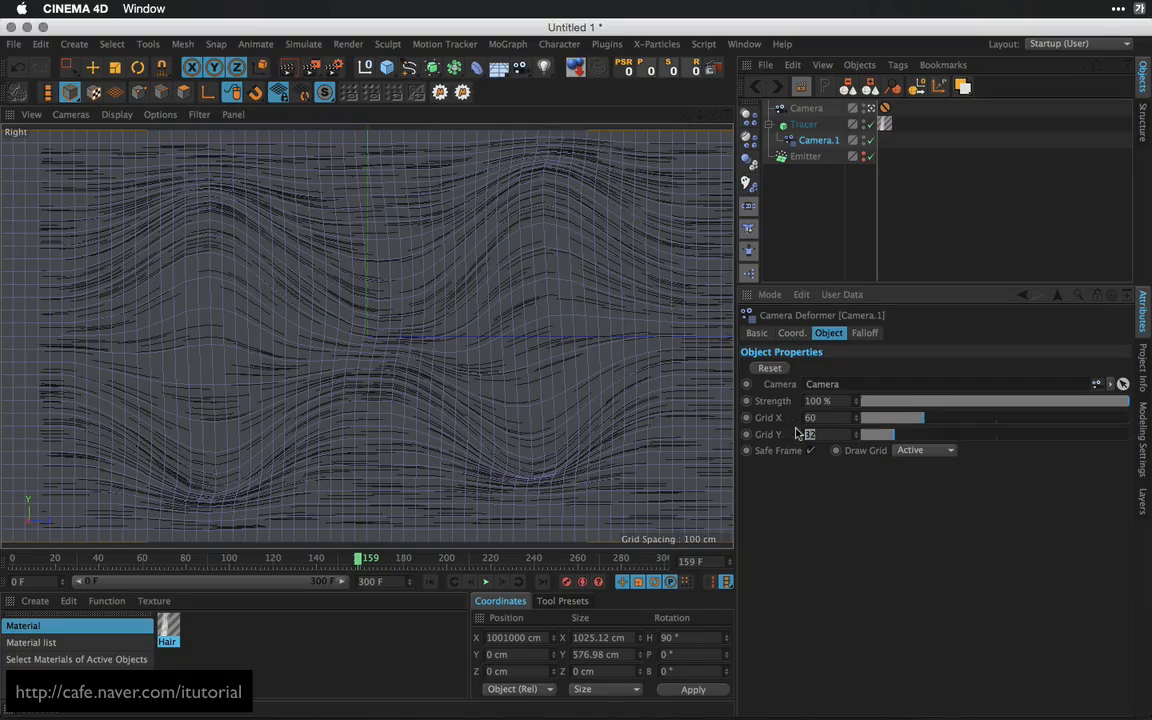
{"action": "key", "text": "Return"}
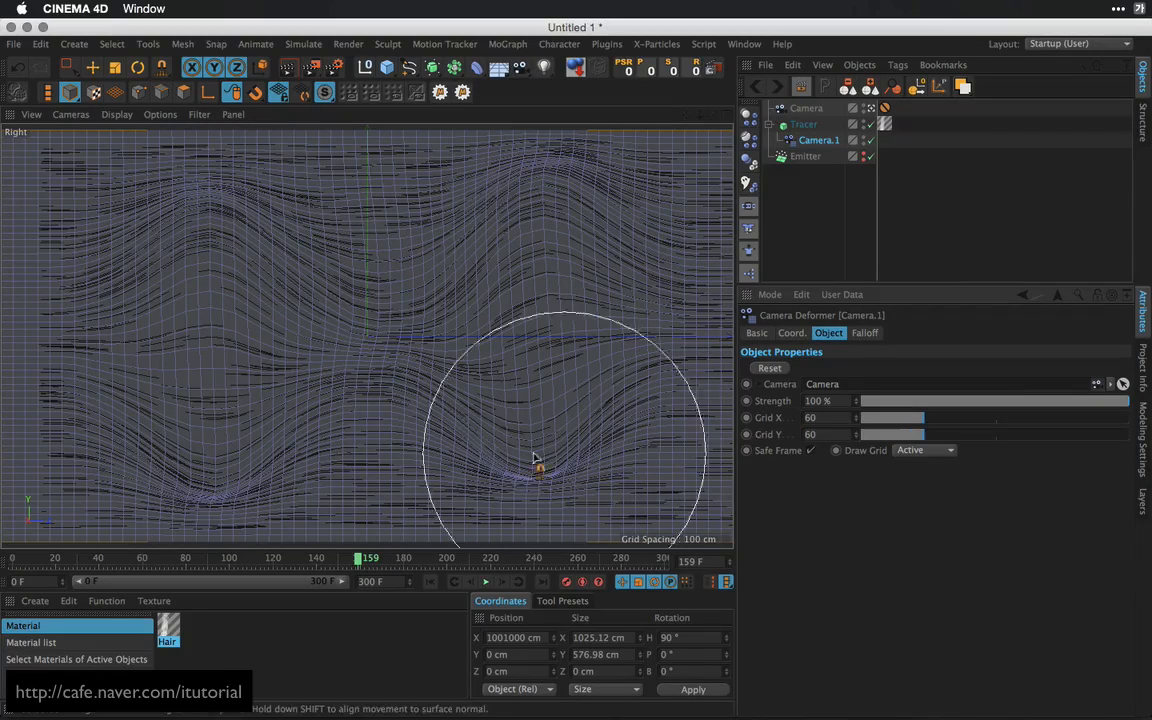
{"action": "left_click", "coordinate": [805, 254]}
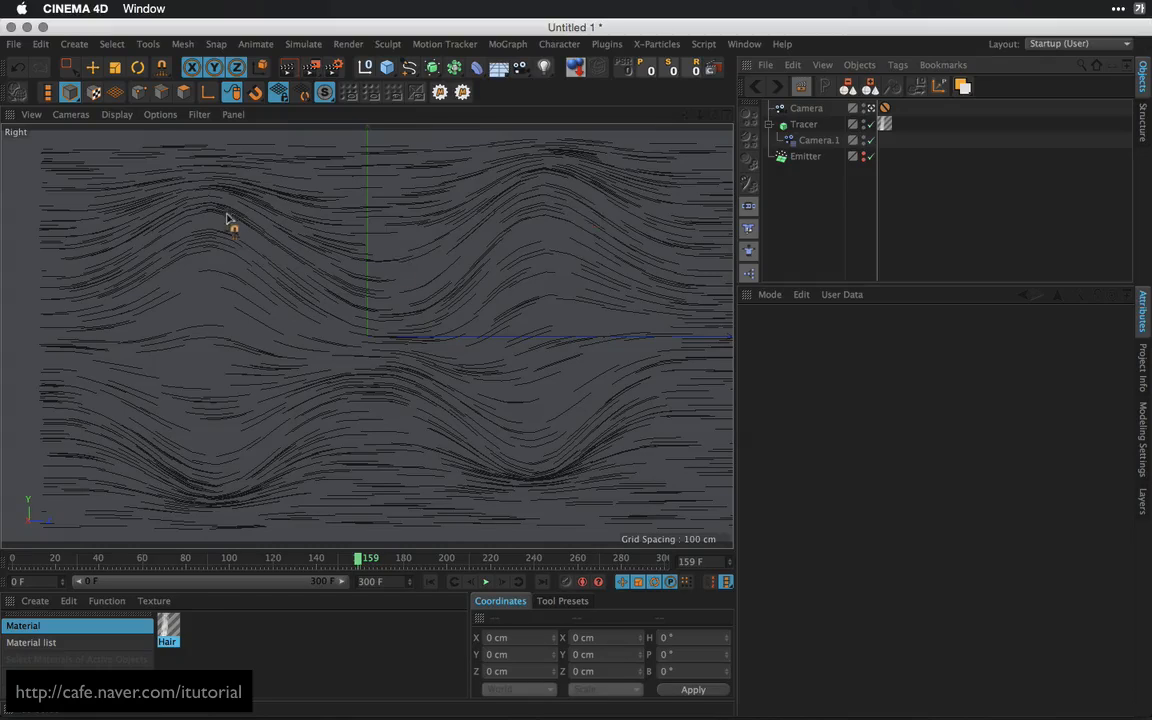
Step: Set the Tracer's spline Type to Cubic and its Intermediate Points to Natural
{"action": "left_click", "coordinate": [803, 124]}
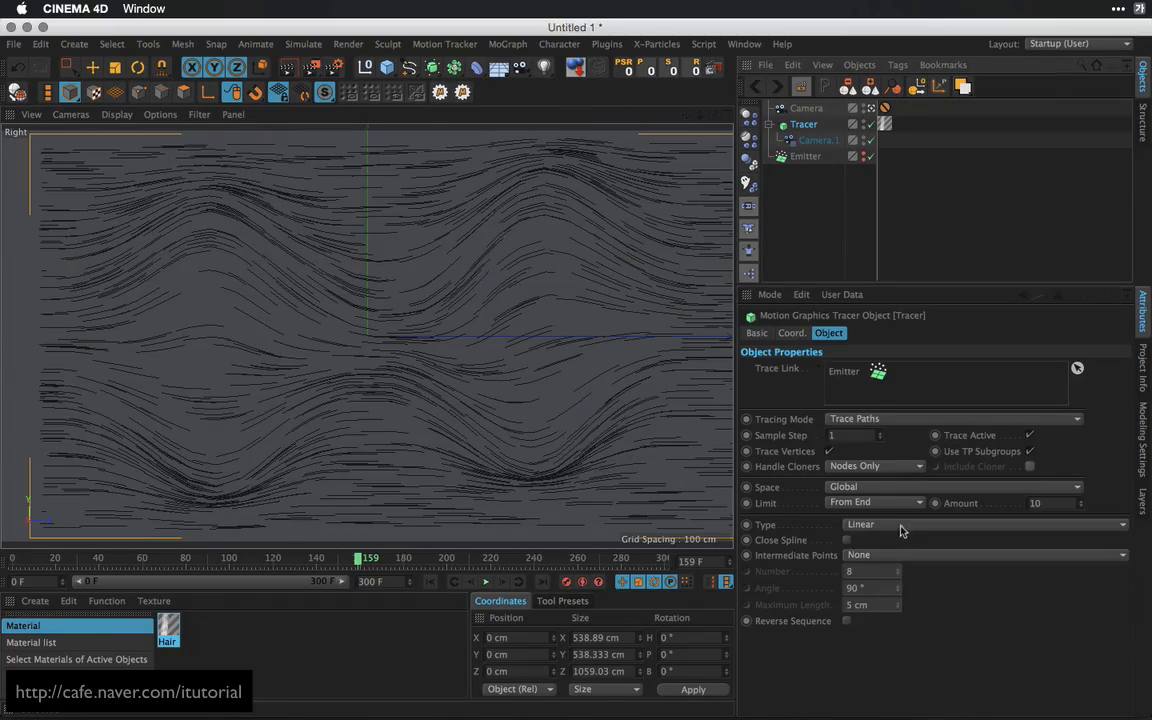
{"action": "left_click", "coordinate": [900, 530]}
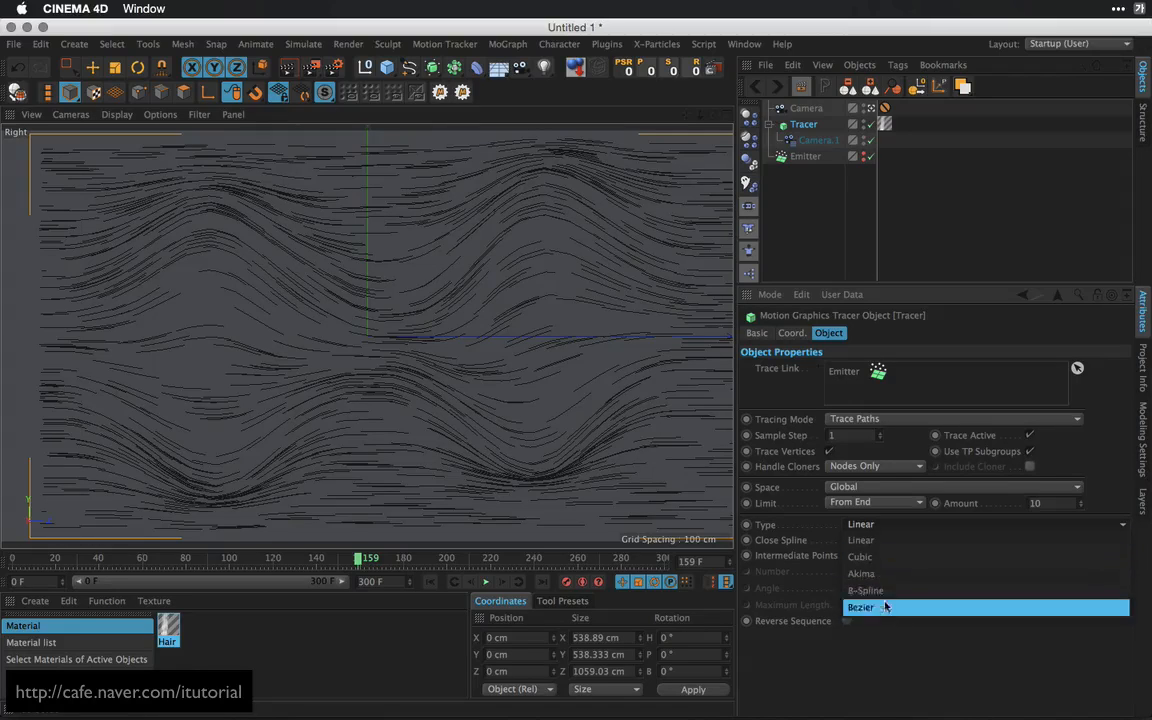
{"action": "left_click", "coordinate": [860, 557]}
{"action": "left_click", "coordinate": [890, 555]}
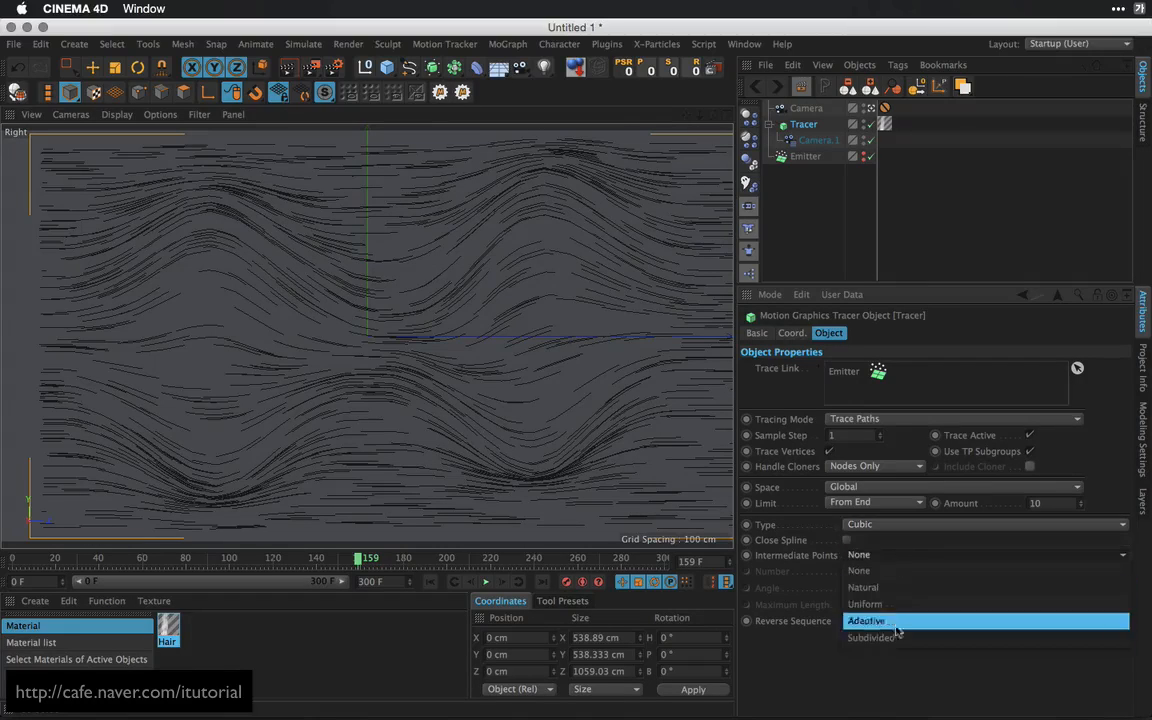
{"action": "left_click", "coordinate": [893, 587]}
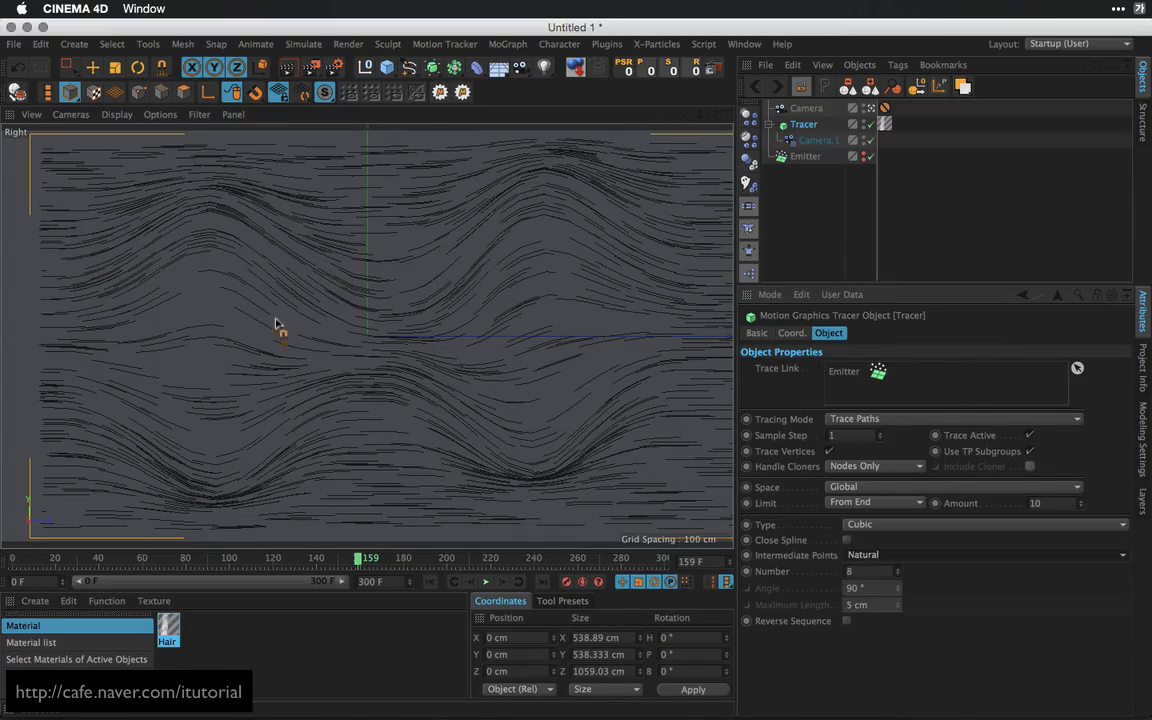
Step: Replay the smoothed trails from the start to frame 133 and render the view
{"action": "key", "text": "shift+f"}
{"action": "left_click", "coordinate": [486, 582]}
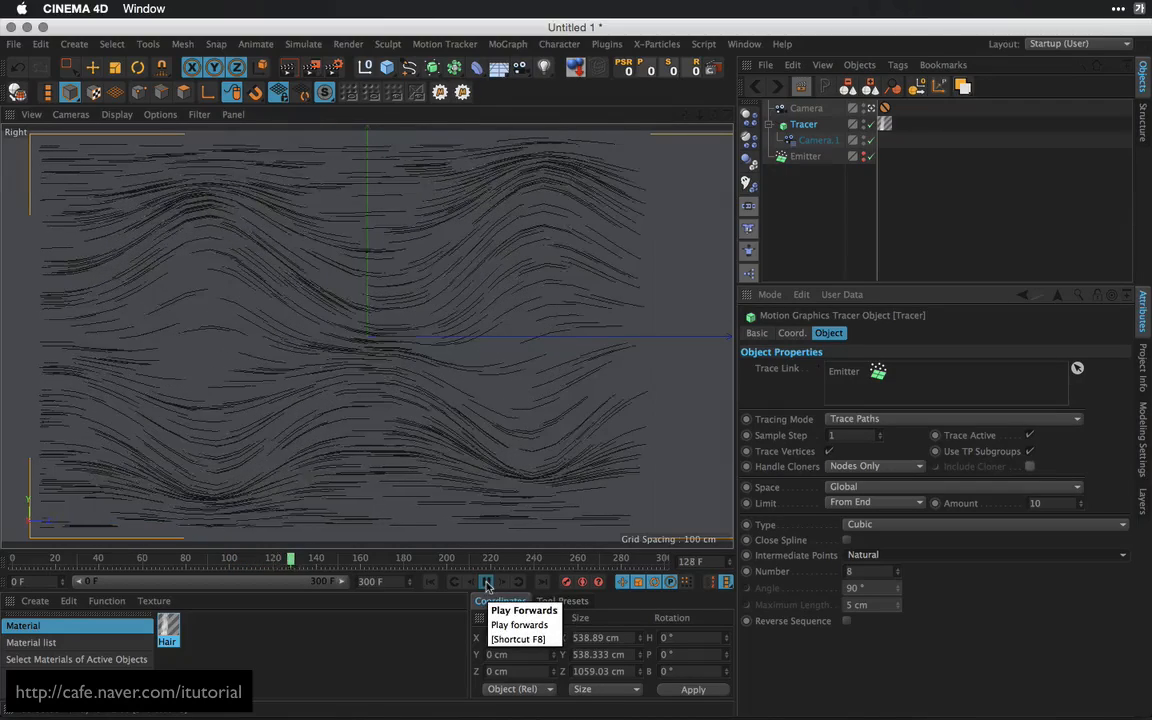
{"action": "left_click", "coordinate": [486, 582]}
{"action": "left_click", "coordinate": [287, 68]}
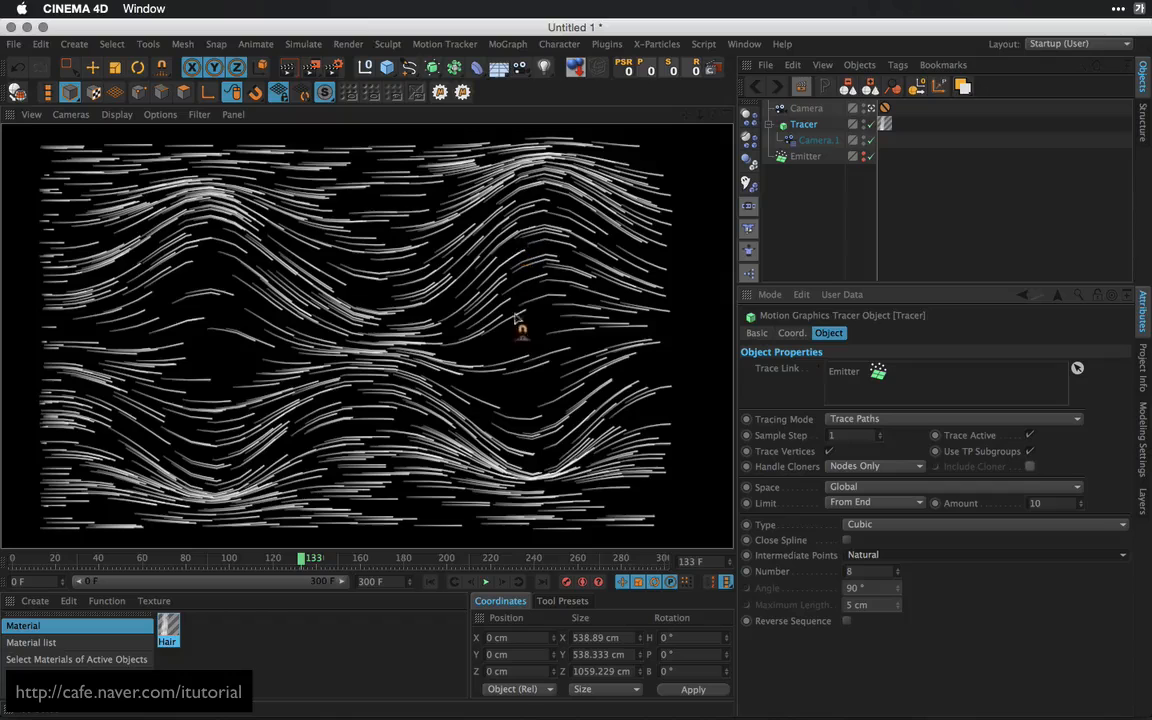
Step: Switch to QuickTime Player to compare with the reference clip, then return to Cinema 4D and deselect all objects
{"action": "key", "text": "super+Tab"}
{"action": "key", "text": "Tab"}
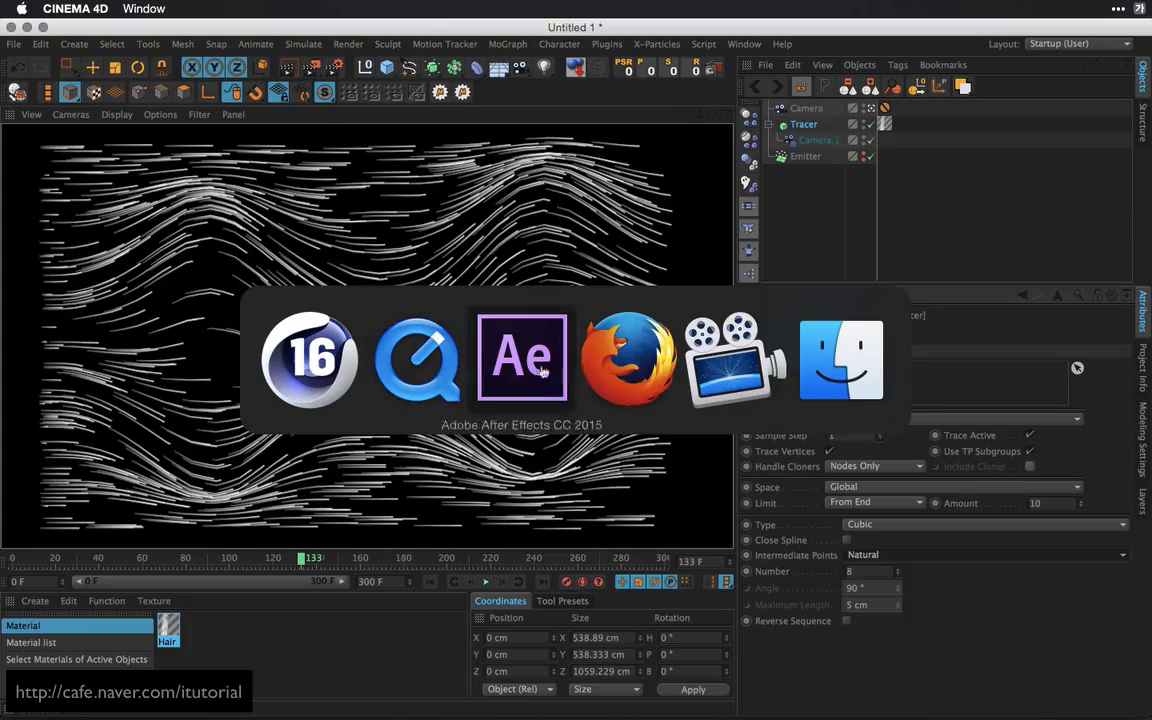
{"action": "key", "text": "Tab"}
{"action": "key", "text": "shift+Tab"}
{"action": "key", "text": "shift+Tab"}
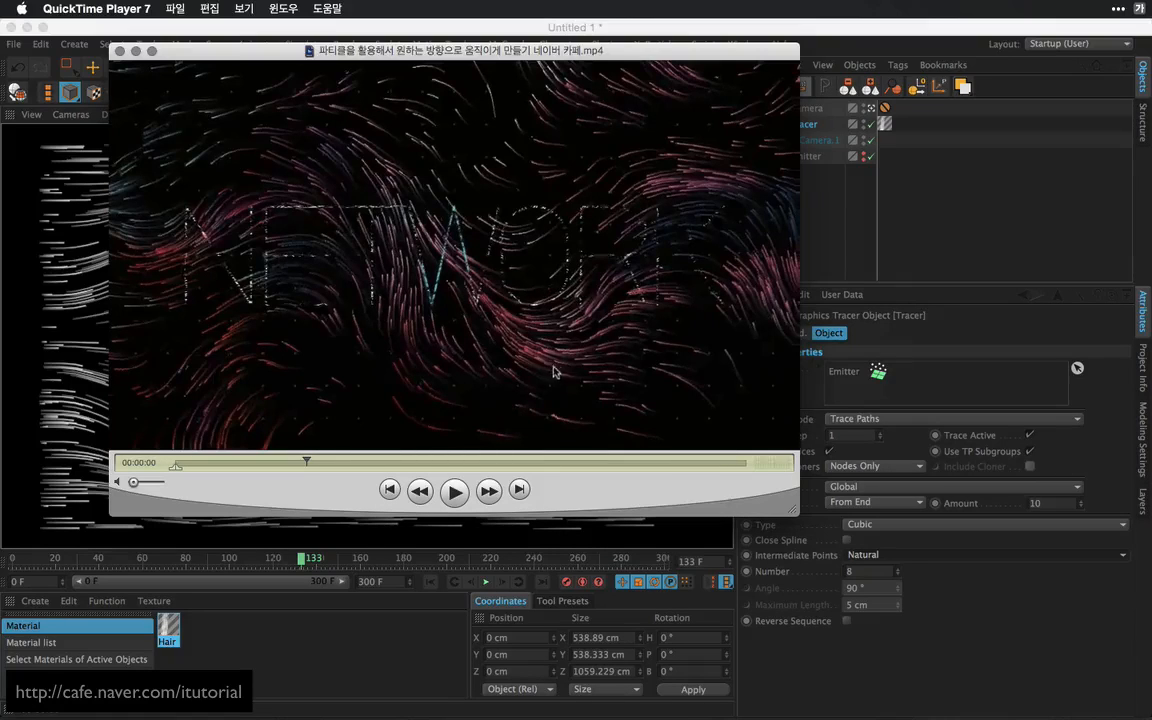
{"action": "left_click", "coordinate": [838, 208]}
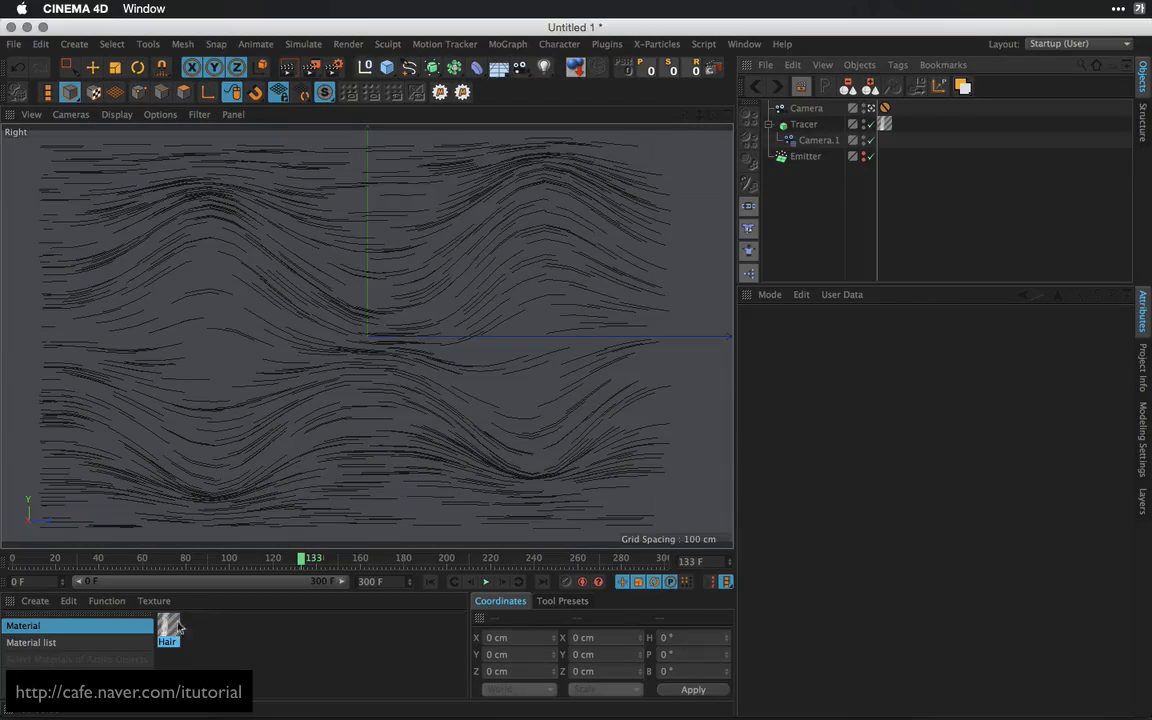
Step: Open the Hair material's Color channel and set the color gradient's starting knot to a slightly darkened red
{"action": "double_click", "coordinate": [168, 622]}
{"action": "left_click_drag", "start_coordinate": [606, 118], "coordinate": [758, 149]}
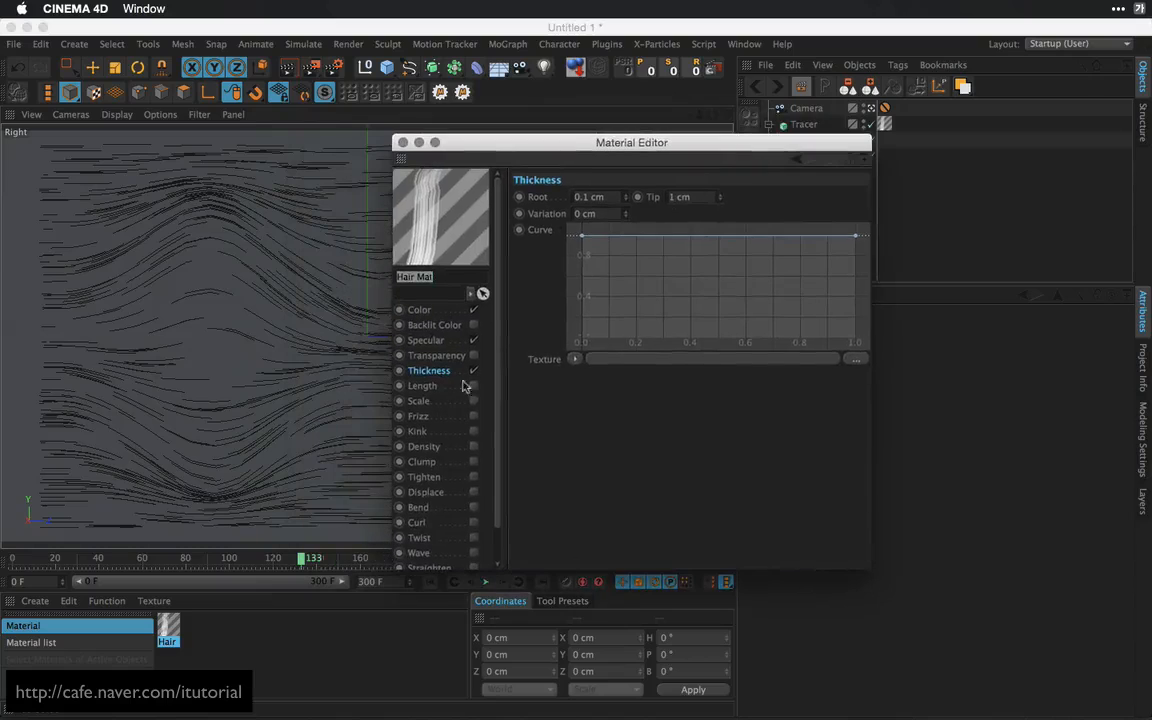
{"action": "left_click", "coordinate": [425, 310]}
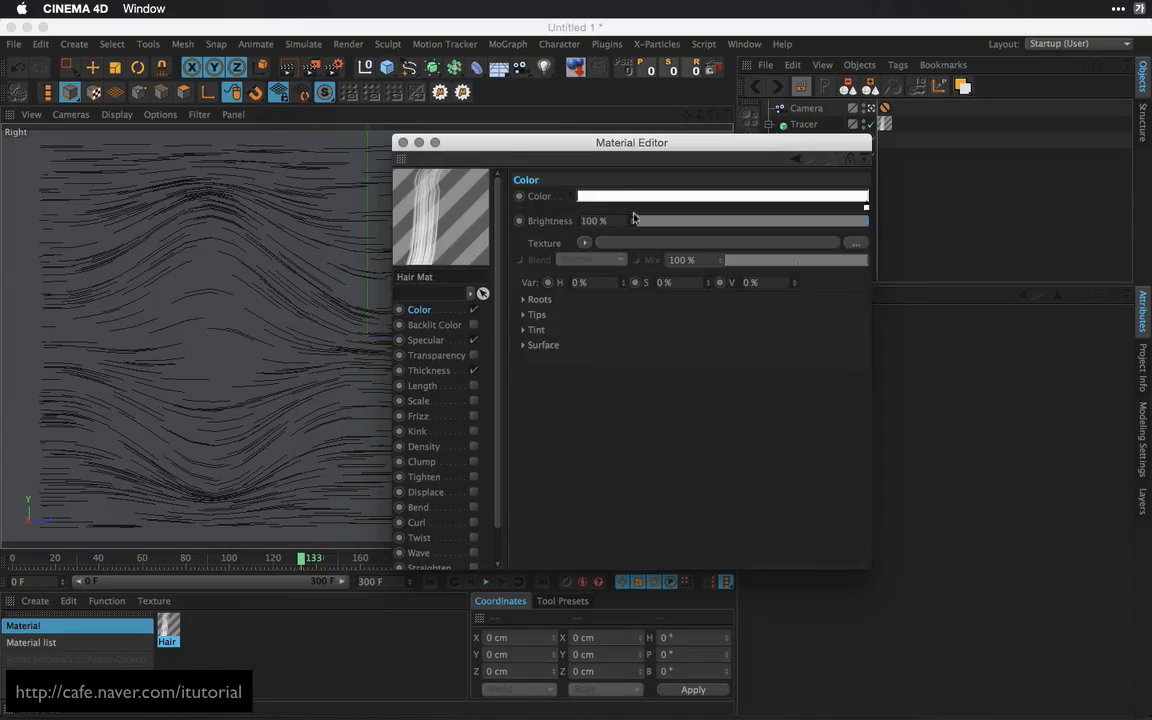
{"action": "left_click", "coordinate": [582, 198]}
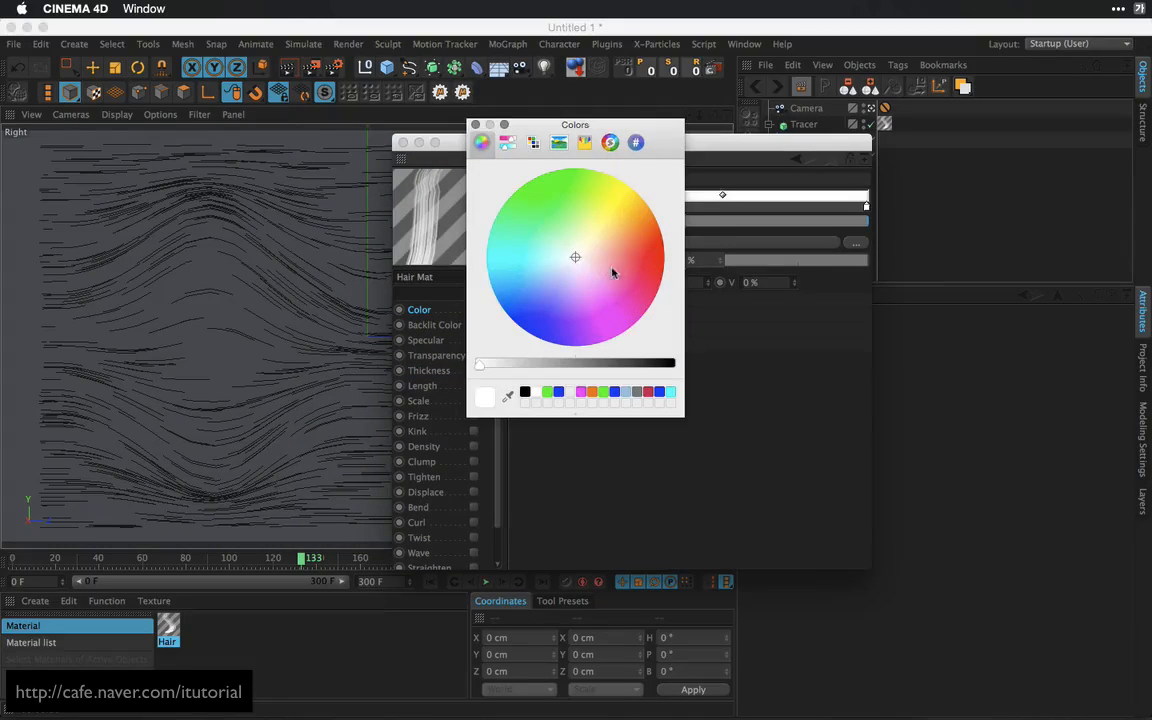
{"action": "left_click_drag", "start_coordinate": [597, 262], "coordinate": [666, 259]}
{"action": "left_click_drag", "start_coordinate": [511, 364], "coordinate": [536, 364]}
{"action": "left_click", "coordinate": [474, 124]}
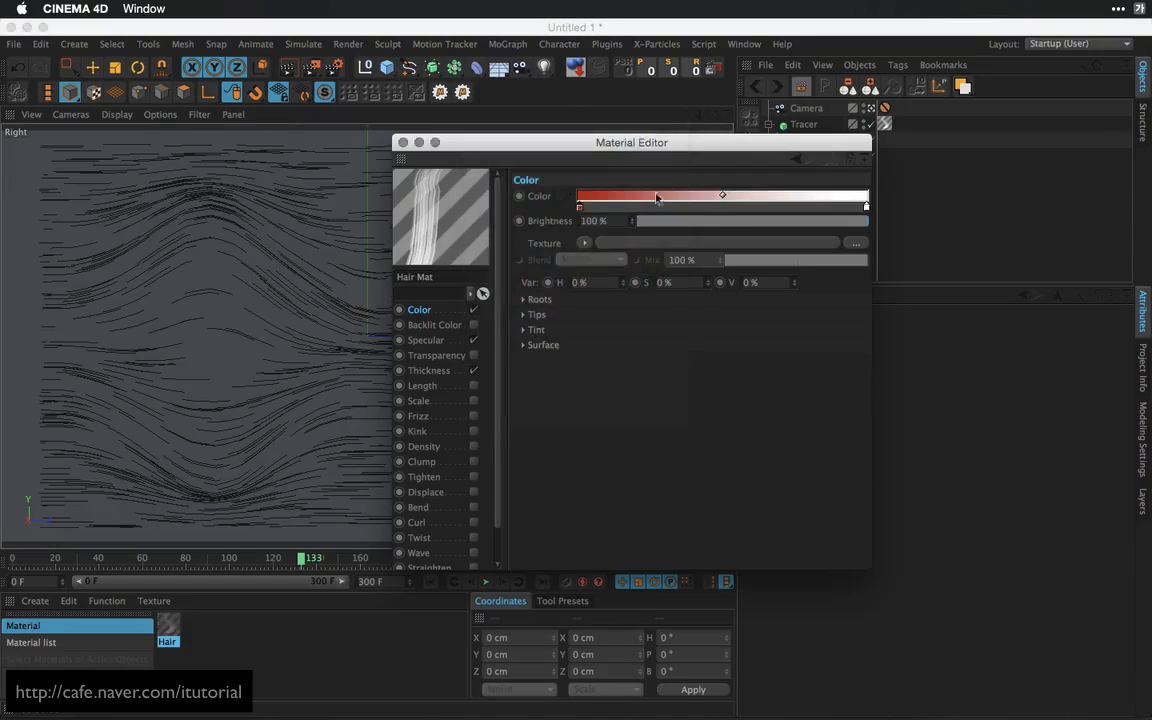
Step: Set the gradient's ending knot to a dark red, move the Material Editor aside and render the view
{"action": "double_click", "coordinate": [866, 208]}
{"action": "left_click", "coordinate": [662, 260]}
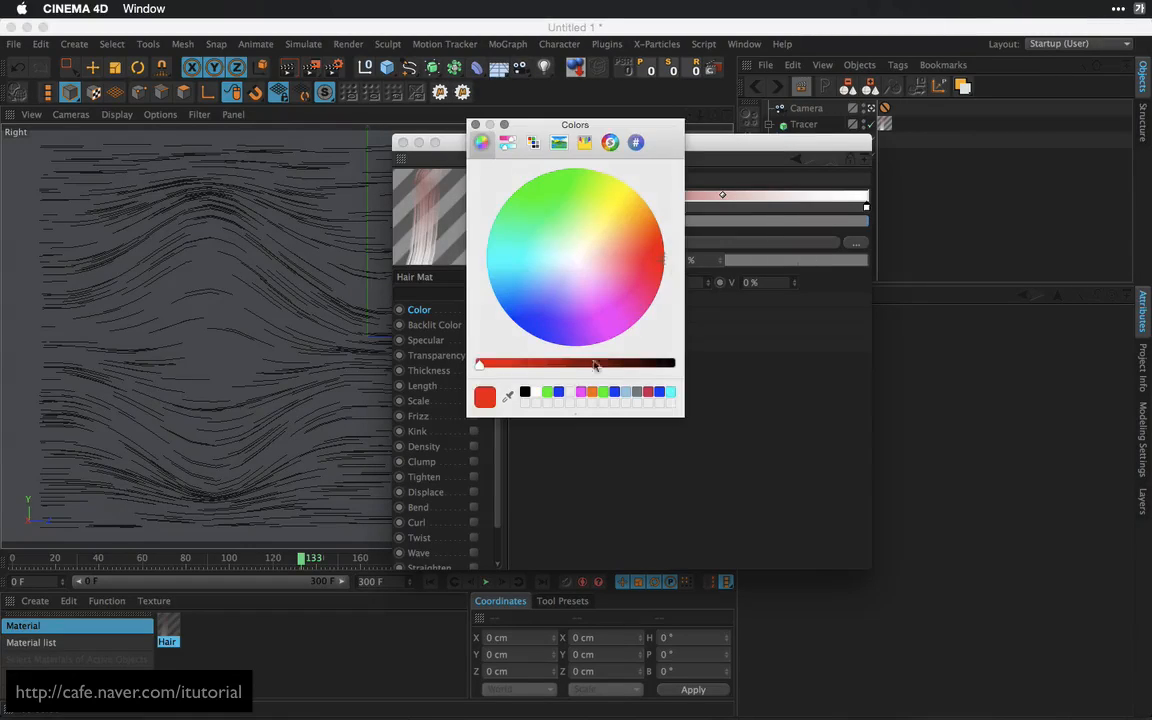
{"action": "mouse_move", "coordinate": [597, 364]}
{"action": "left_mouse_down"}
{"action": "mouse_move", "coordinate": [578, 364]}
{"action": "mouse_move", "coordinate": [591, 366]}
{"action": "left_mouse_up"}
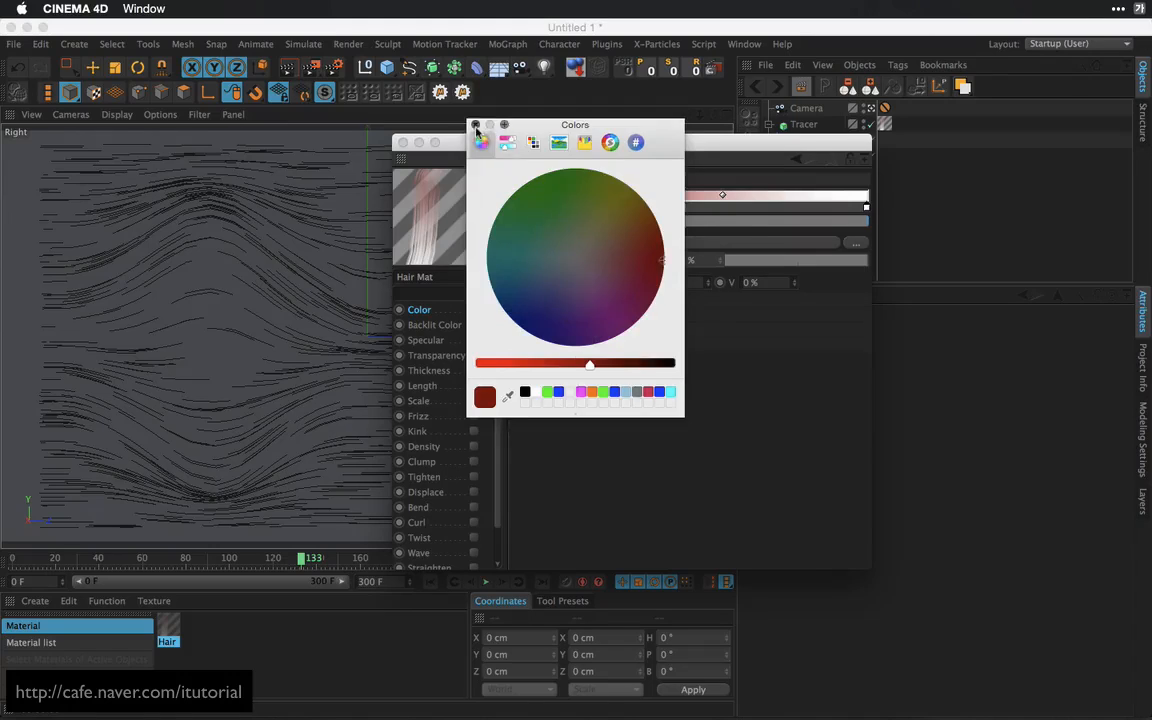
{"action": "left_click", "coordinate": [474, 124]}
{"action": "left_click_drag", "start_coordinate": [490, 148], "coordinate": [669, 155]}
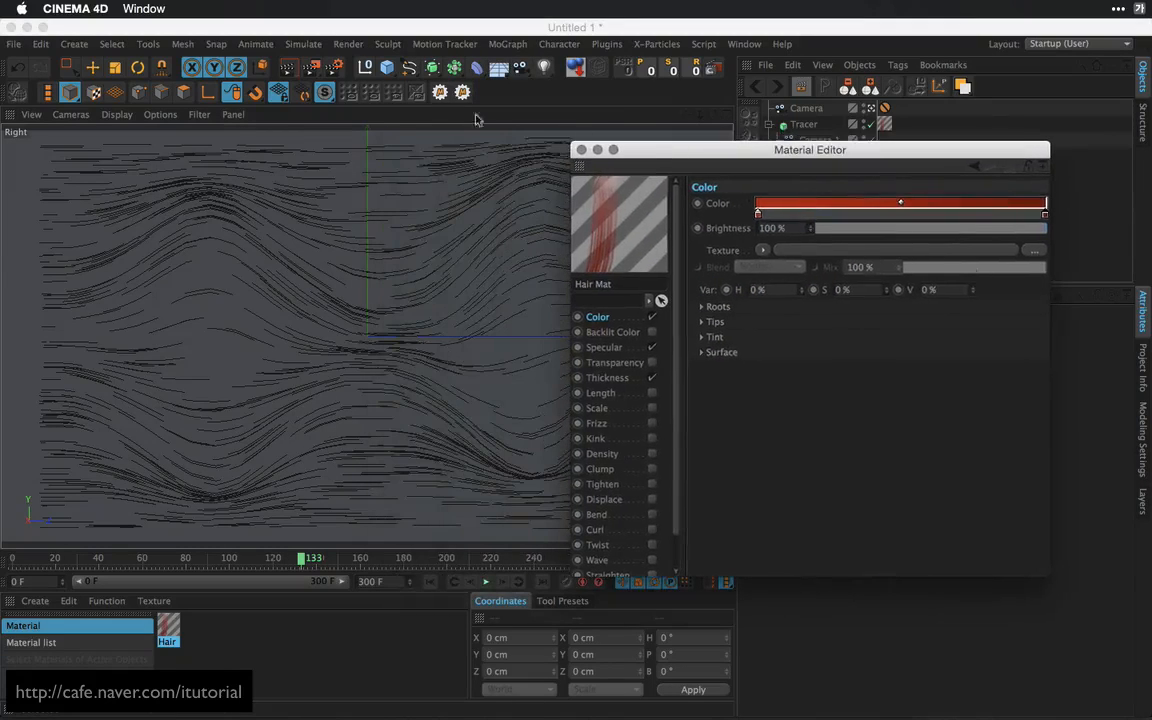
{"action": "left_click", "coordinate": [481, 249]}
{"action": "key", "text": "super+r"}
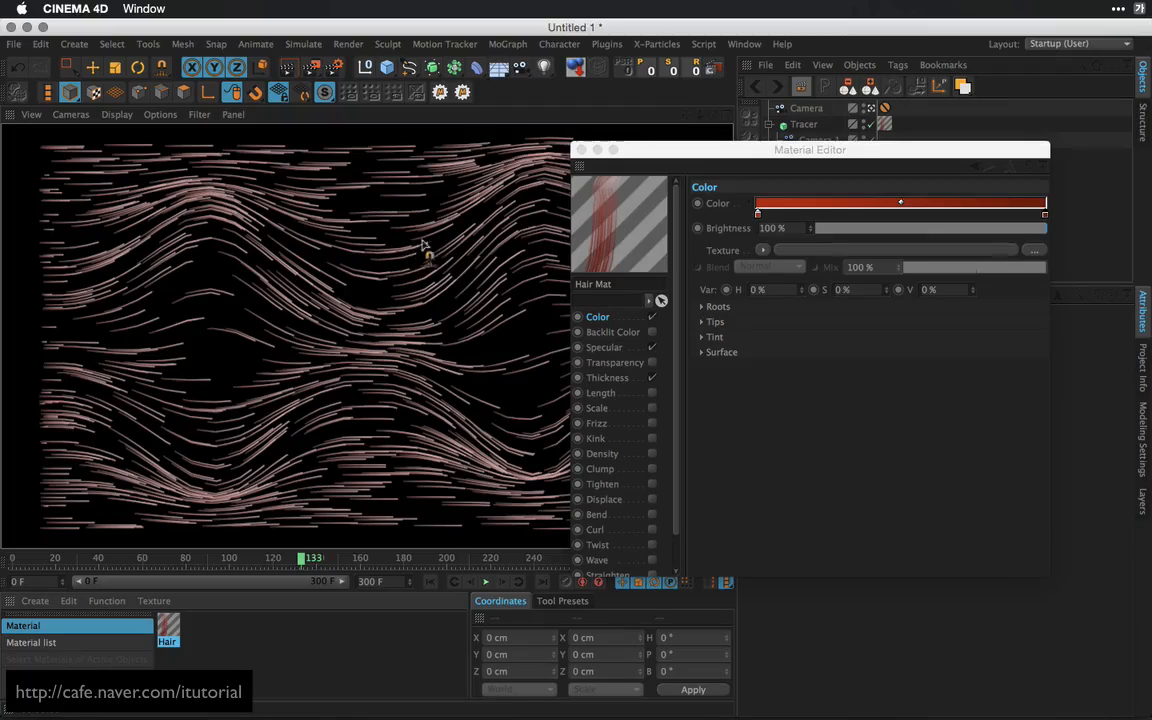
Step: Swap the positions of the bright and dark red knots at the gradient's ends, discarding the extra middle knot
{"action": "left_click", "coordinate": [923, 214]}
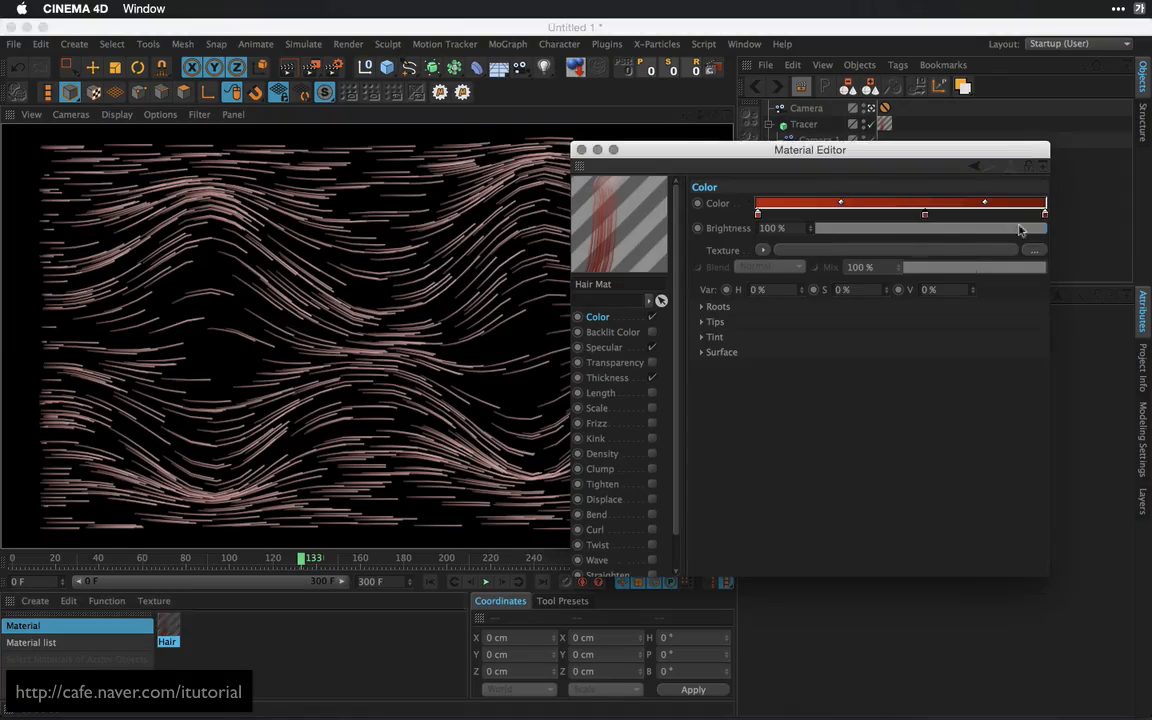
{"action": "left_click_drag", "start_coordinate": [926, 215], "coordinate": [926, 252]}
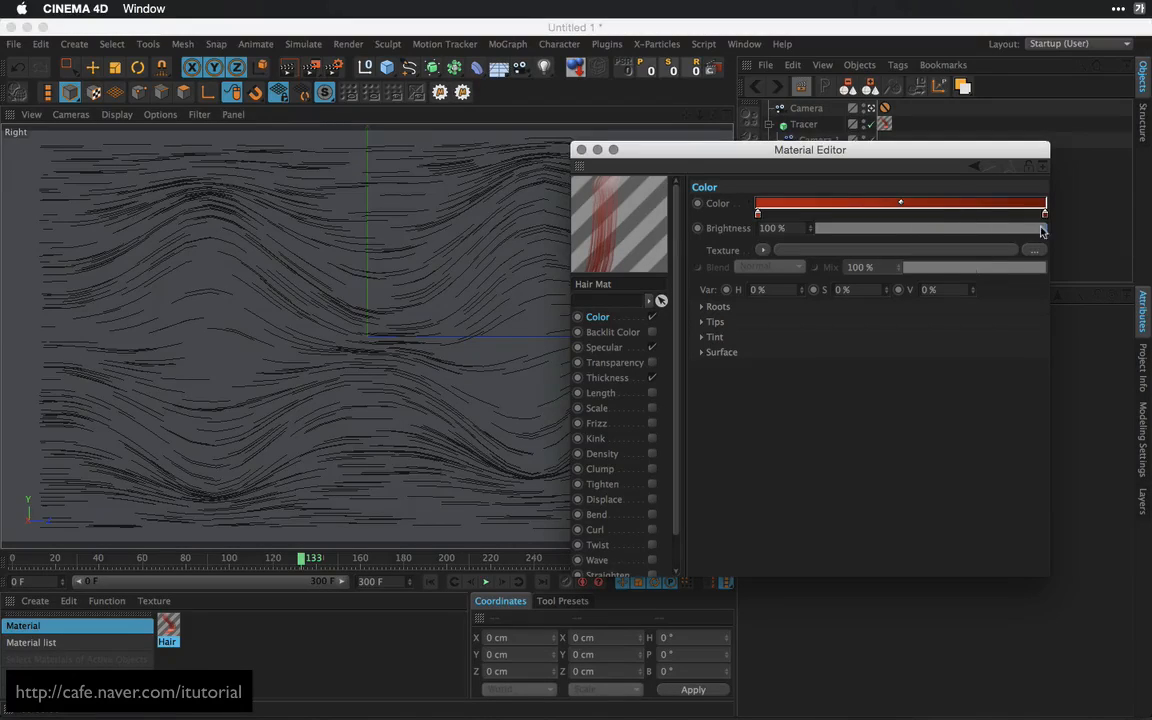
{"action": "left_click_drag", "start_coordinate": [1045, 216], "coordinate": [845, 216]}
{"action": "left_click_drag", "start_coordinate": [758, 215], "coordinate": [1053, 214]}
{"action": "left_click_drag", "start_coordinate": [845, 214], "coordinate": [757, 214]}
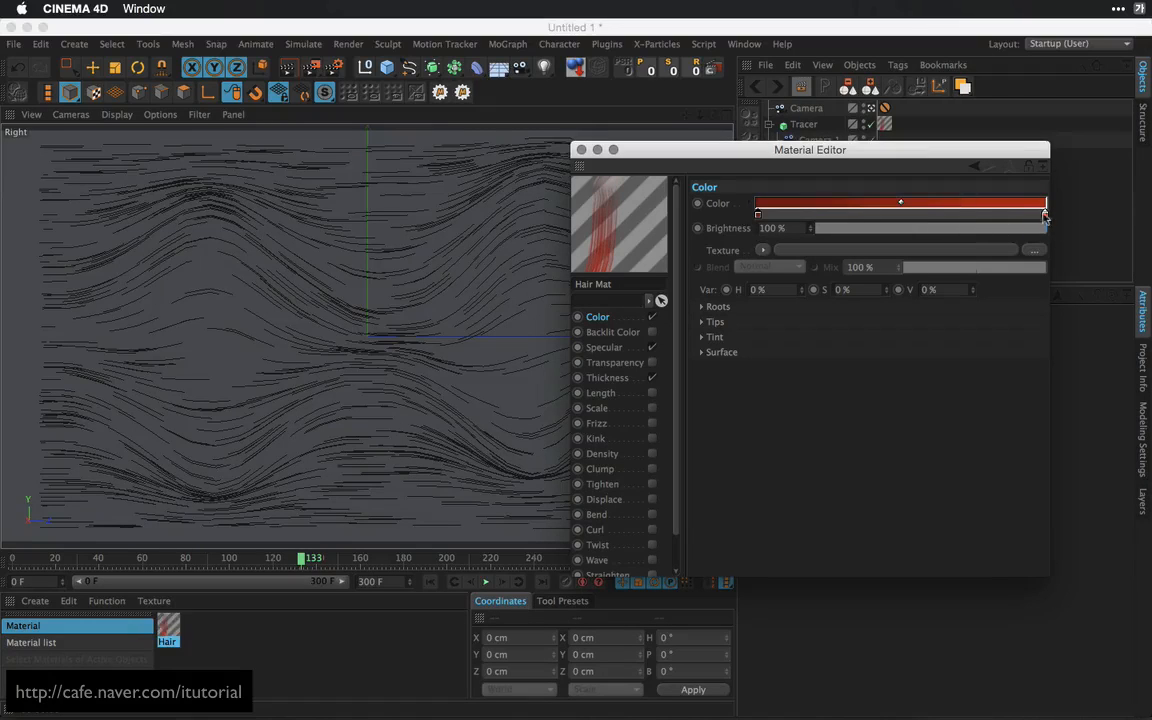
Step: Darken the gradient's ending knot to a deep red
{"action": "double_click", "coordinate": [1045, 216]}
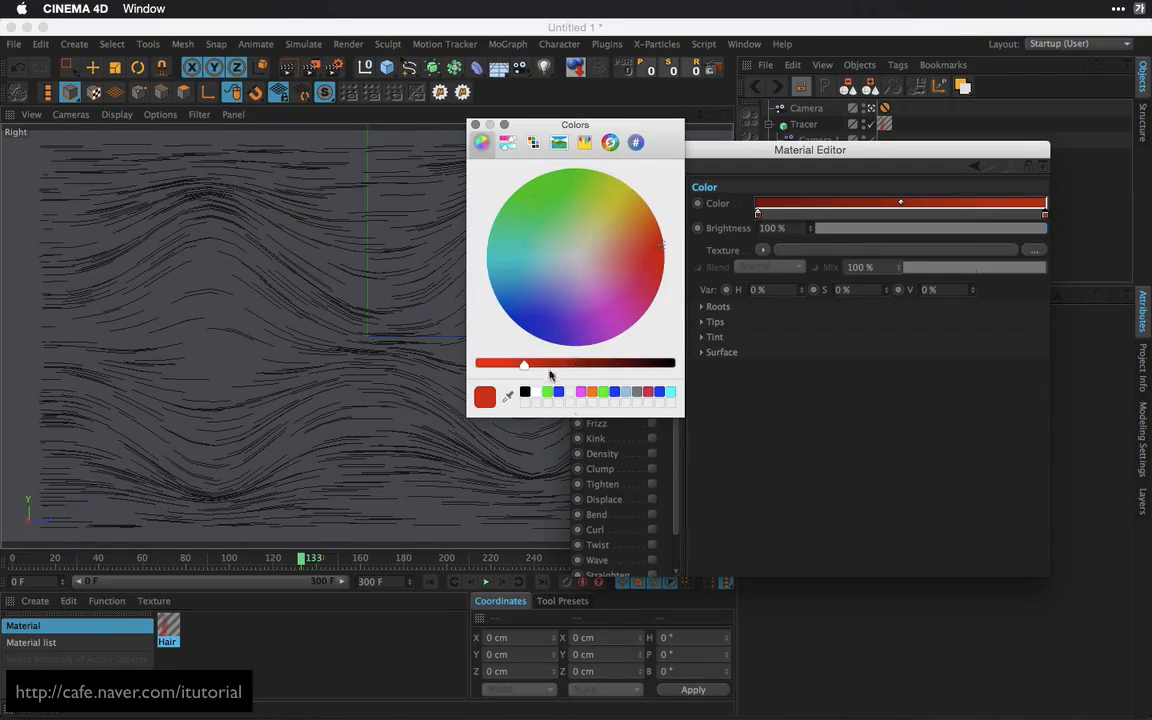
{"action": "left_click_drag", "start_coordinate": [549, 370], "coordinate": [591, 364]}
{"action": "left_click", "coordinate": [474, 125]}
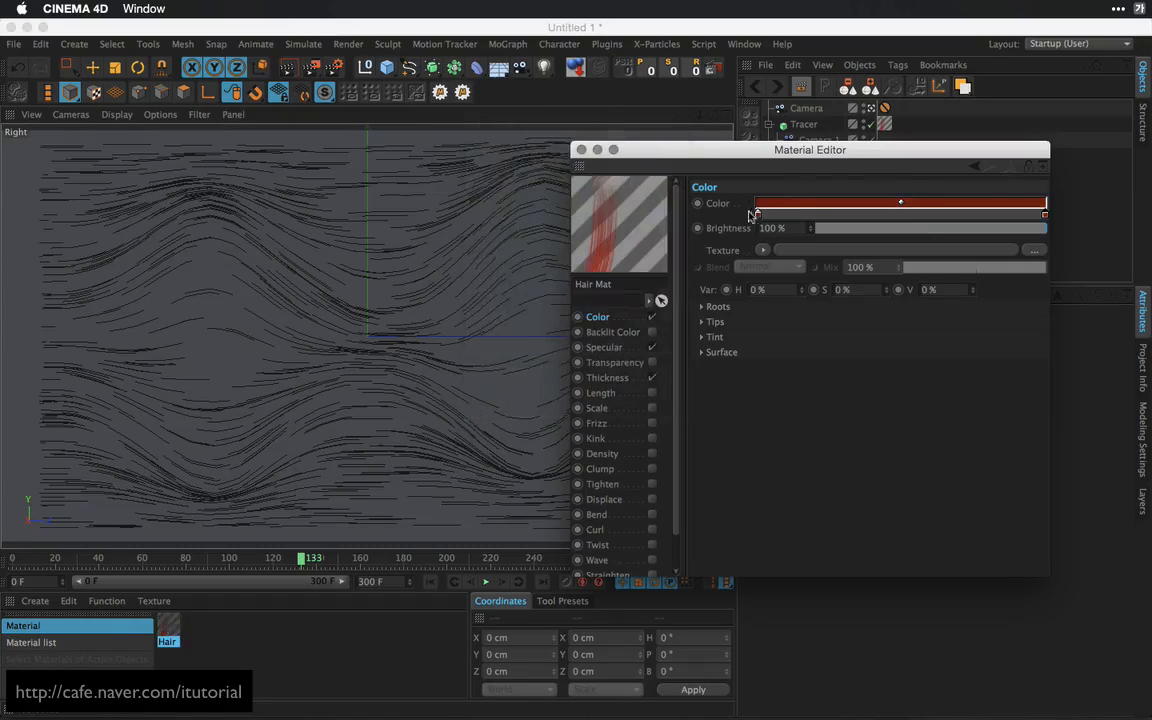
Step: Darken the gradient's starting knot to a near-black red and close the Material Editor
{"action": "double_click", "coordinate": [757, 214]}
{"action": "left_click_drag", "start_coordinate": [576, 365], "coordinate": [657, 365]}
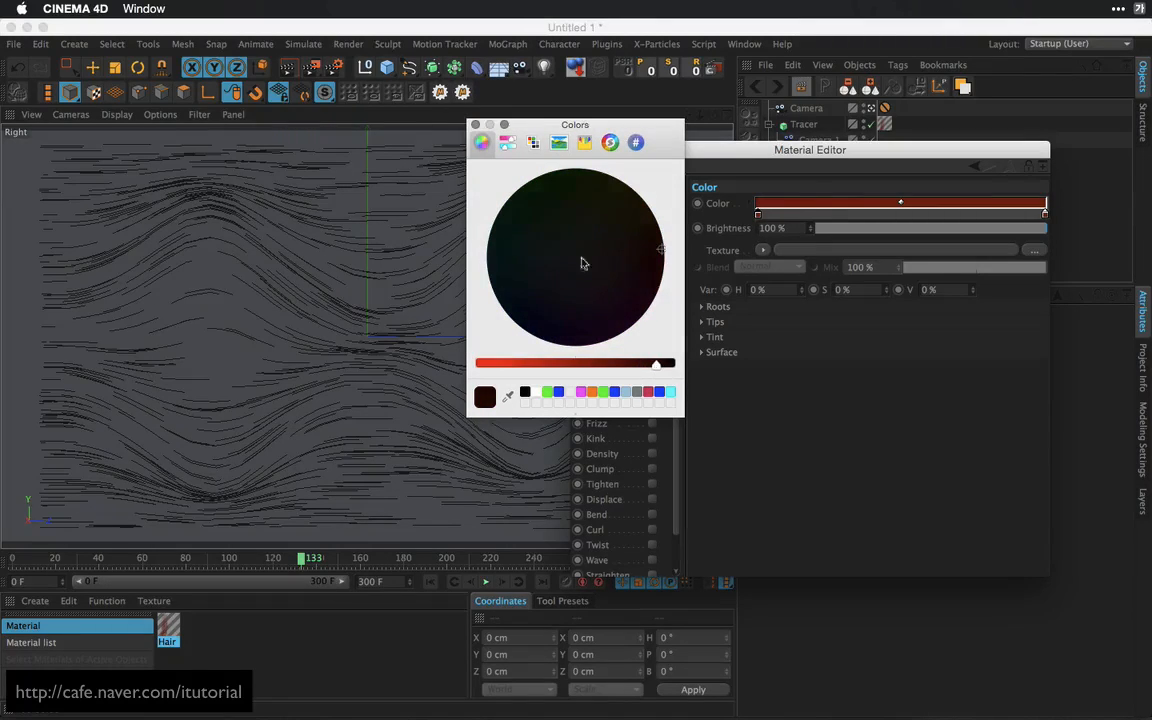
{"action": "left_click", "coordinate": [476, 125]}
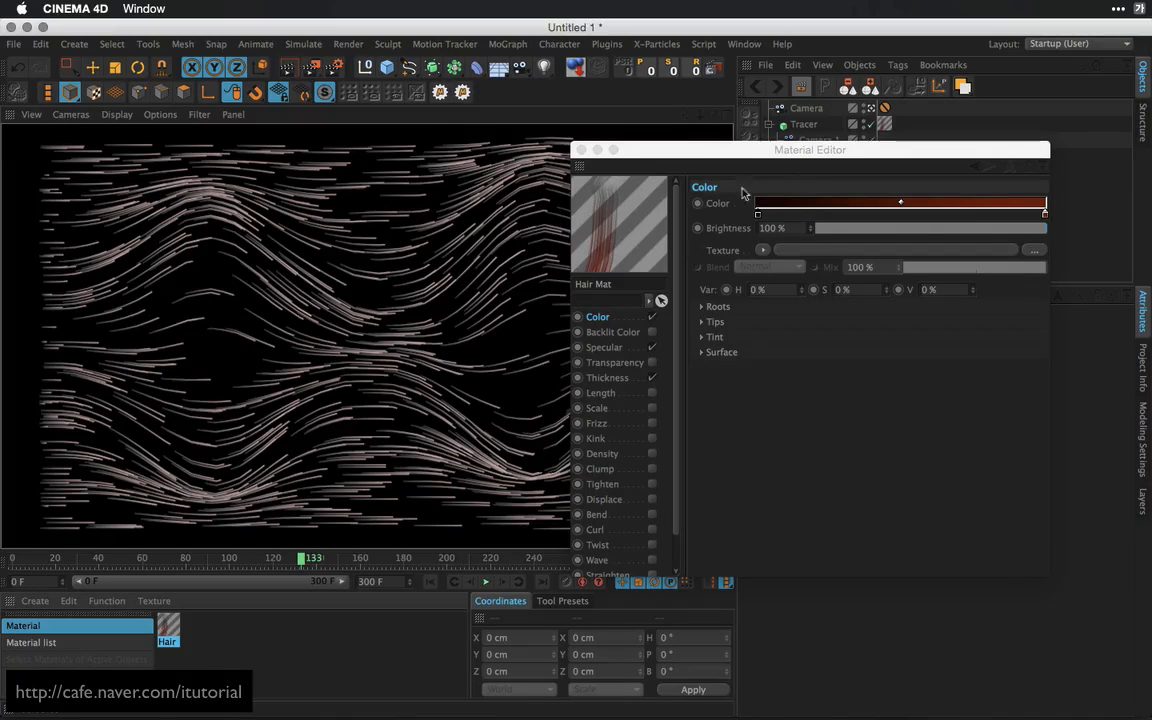
{"action": "left_click_drag", "start_coordinate": [708, 167], "coordinate": [794, 167]}
{"action": "left_click", "coordinate": [668, 150]}
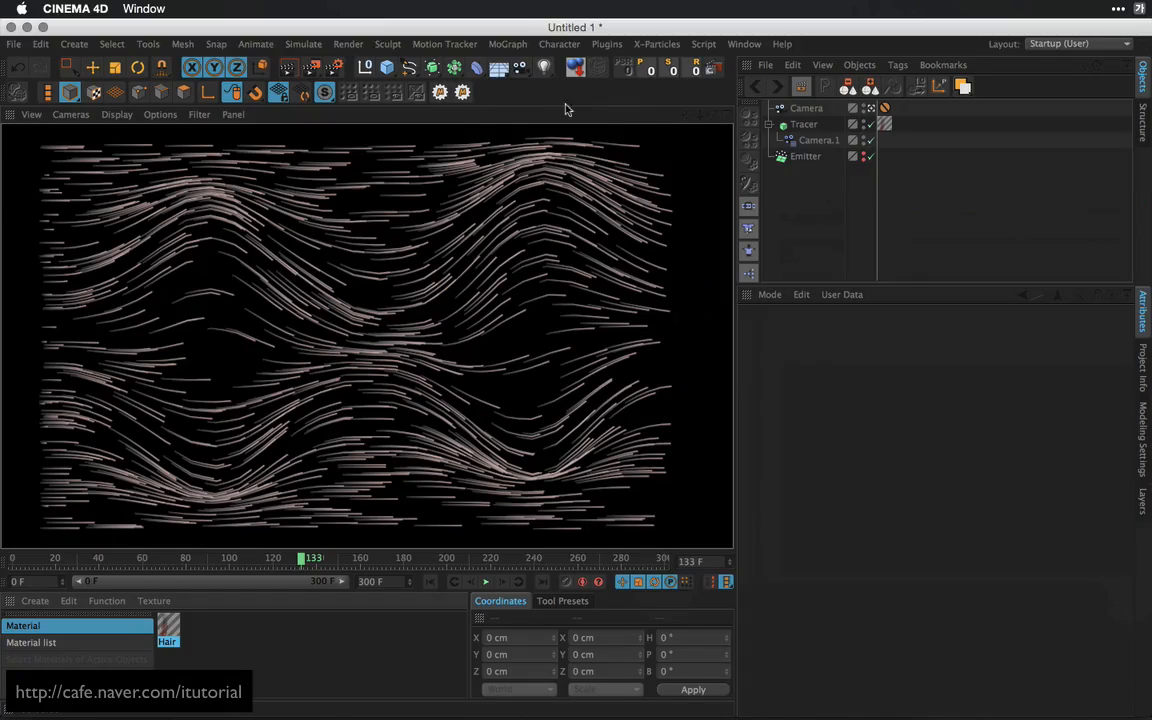
Step: Add an Omni light, leave the camera view, and move the light along the X axis to about 311 cm
{"action": "left_click", "coordinate": [543, 66]}
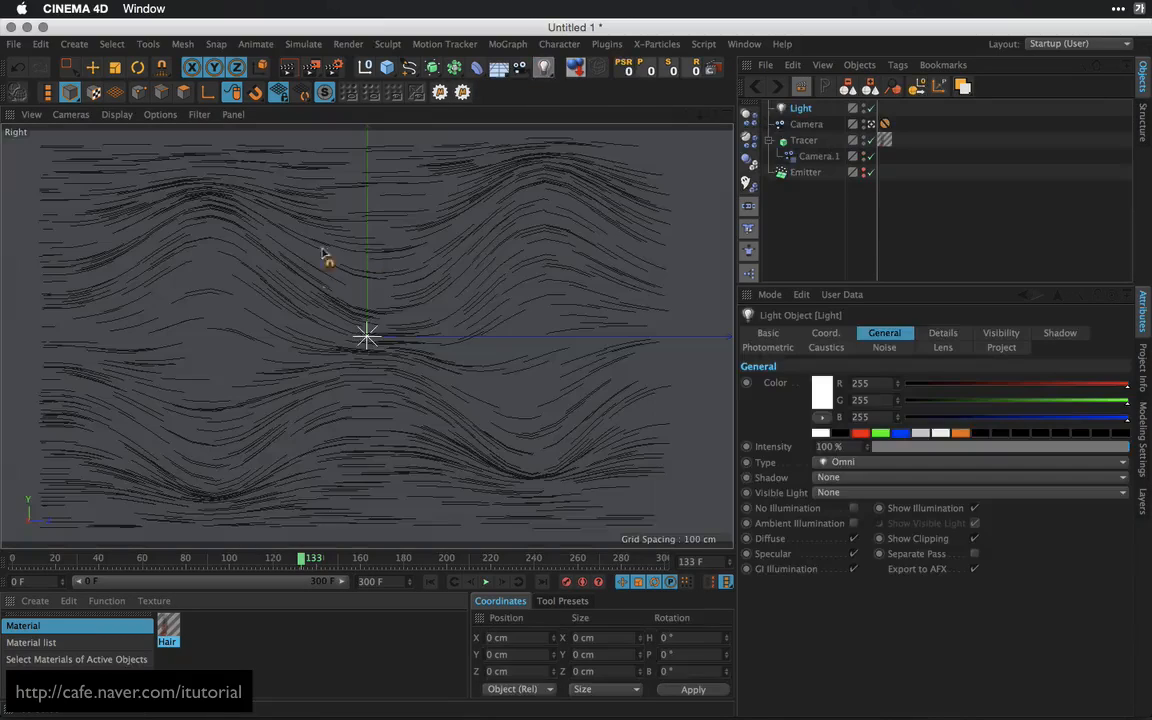
{"action": "left_click", "coordinate": [872, 125]}
{"action": "scroll", "coordinate": [460, 319], "scroll_direction": "down", "scroll_amount": 10}
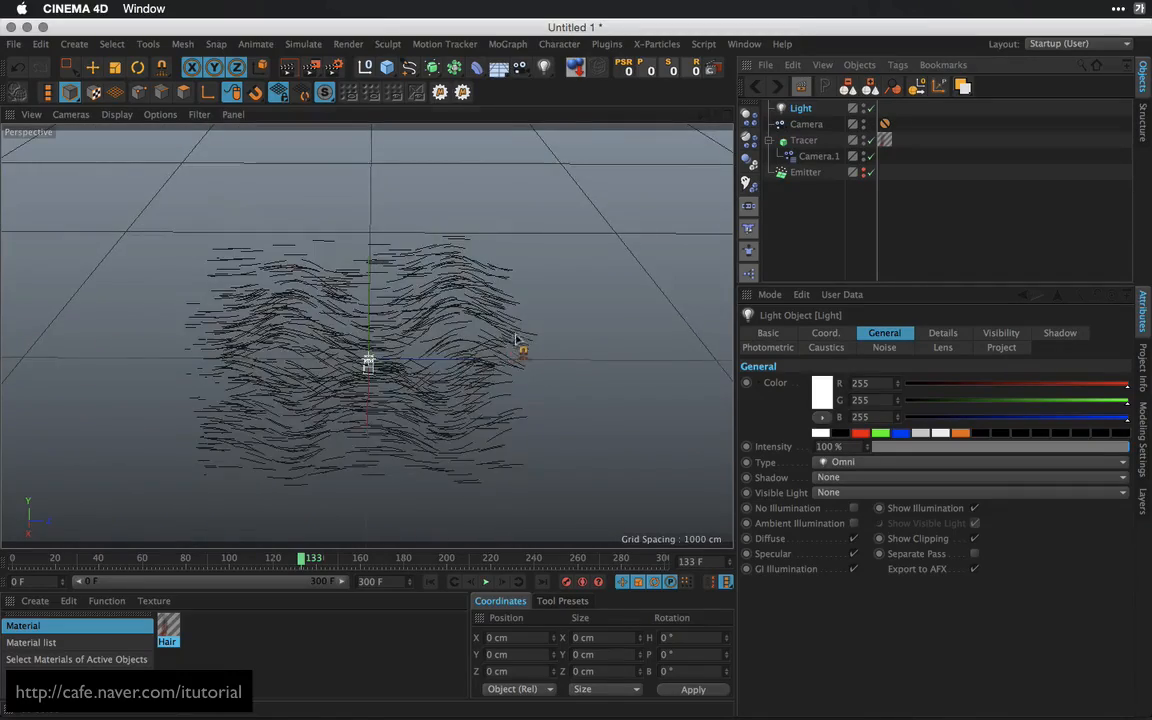
{"action": "left_click_drag", "start_coordinate": [517, 340], "coordinate": [362, 208], "text": "alt"}
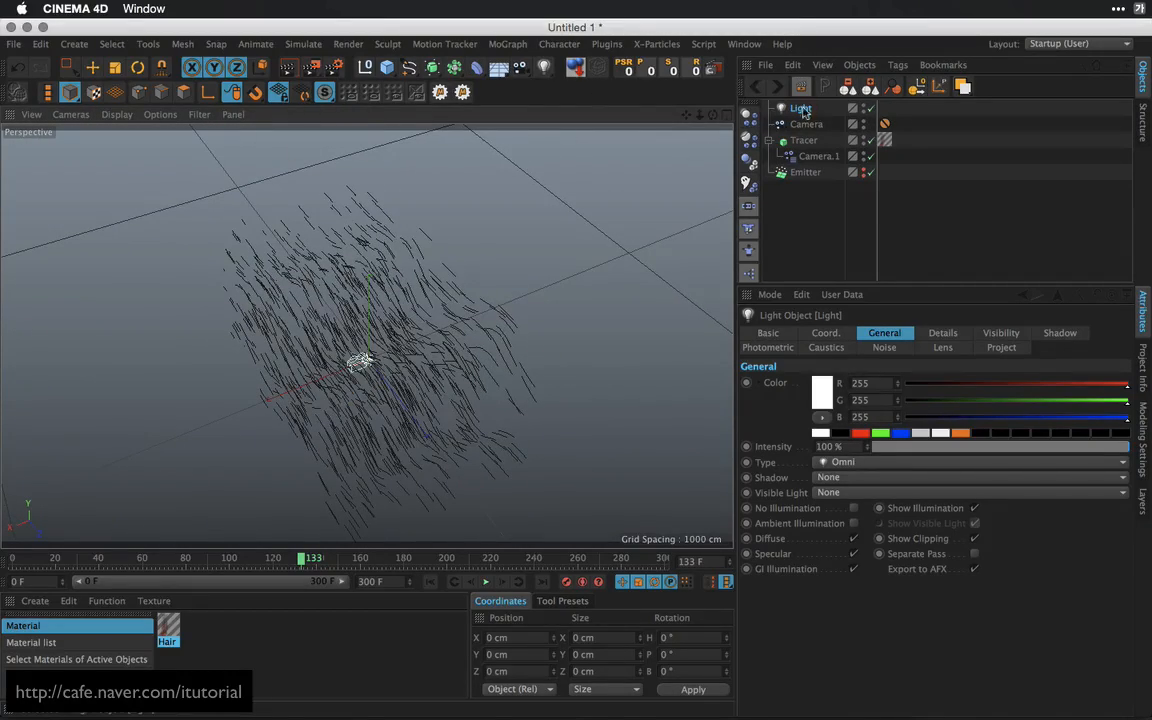
{"action": "left_click", "coordinate": [92, 68]}
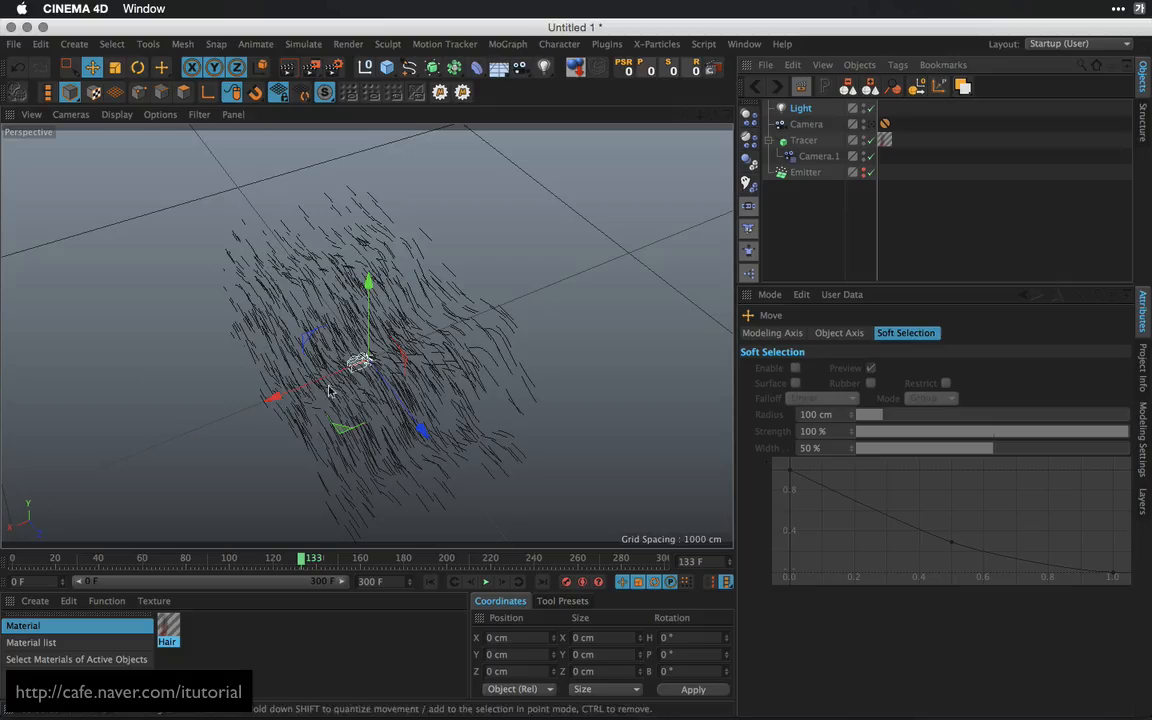
{"action": "left_click_drag", "start_coordinate": [286, 398], "coordinate": [206, 443]}
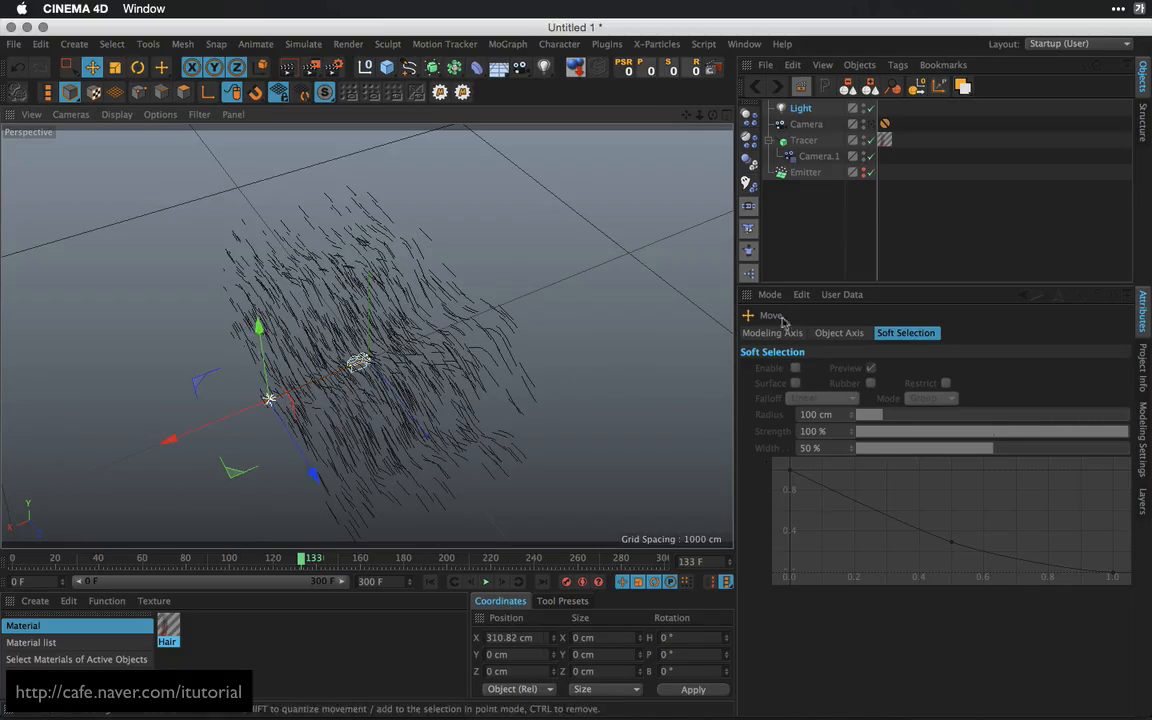
Step: Set the light's Shadow to Shadow Maps (Soft)
{"action": "left_click", "coordinate": [801, 107]}
{"action": "left_click", "coordinate": [895, 476]}
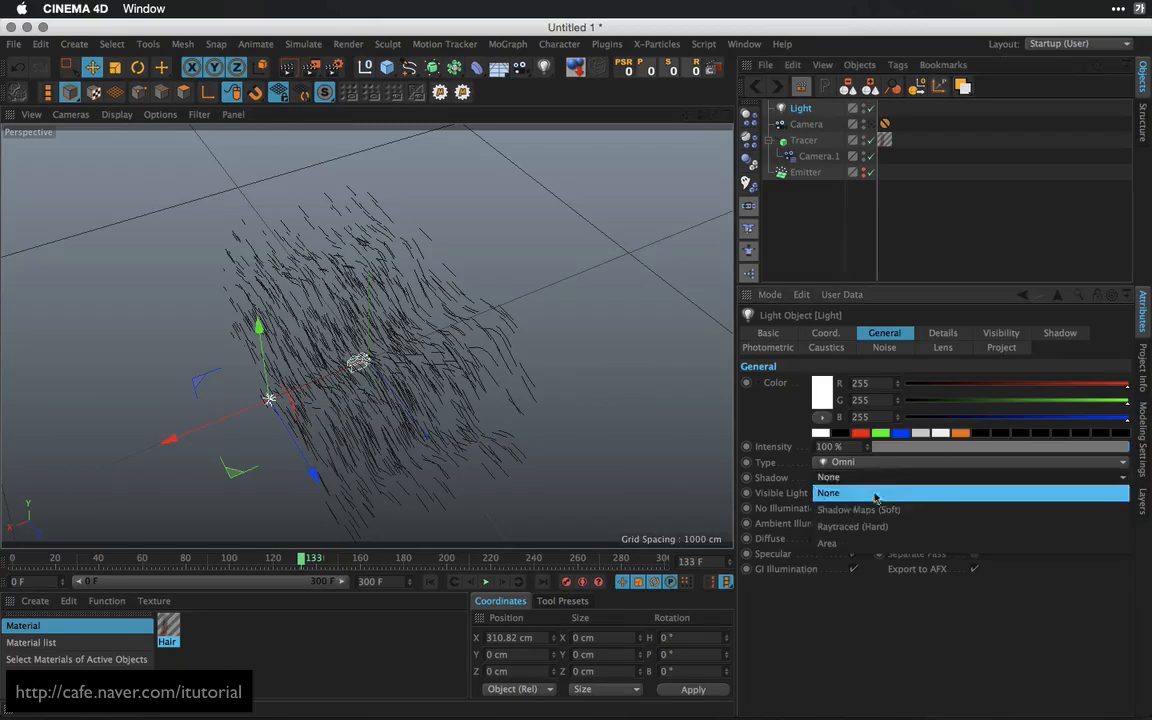
{"action": "left_click", "coordinate": [874, 493]}
Step: Look through the Camera object again and render the lit trails
{"action": "left_click", "coordinate": [871, 126]}
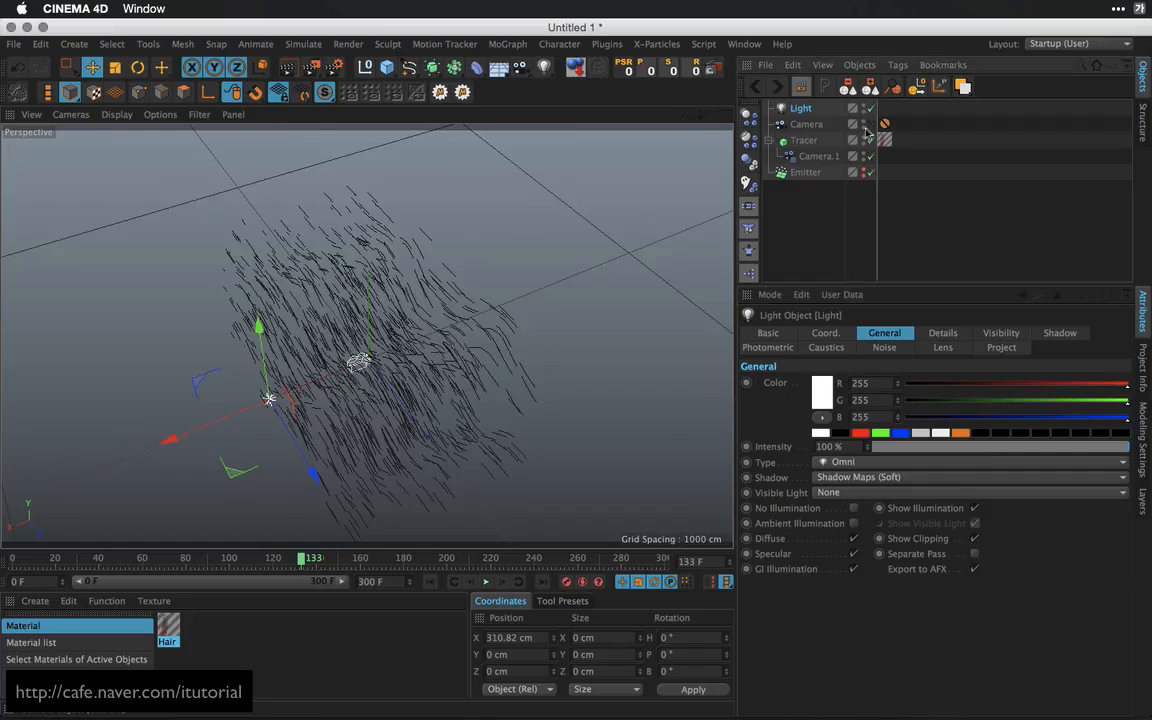
{"action": "scroll", "coordinate": [663, 221], "scroll_direction": "down", "scroll_amount": 10}
{"action": "left_click", "coordinate": [871, 126]}
{"action": "left_click", "coordinate": [870, 124]}
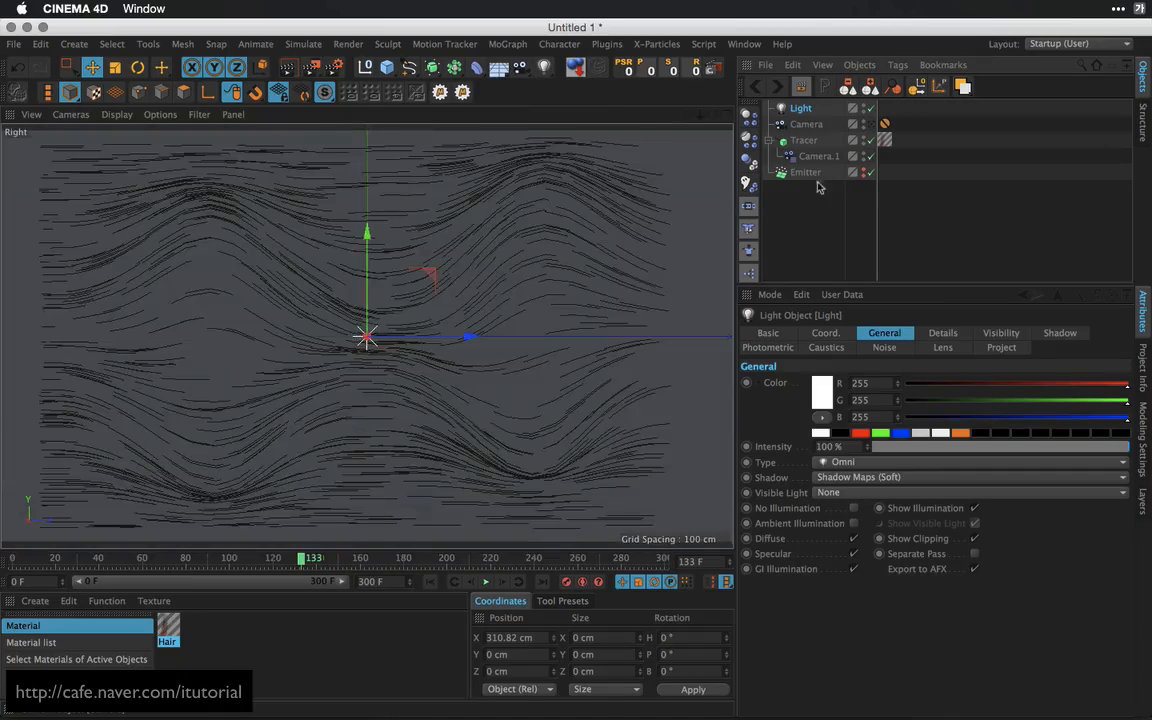
{"action": "key", "text": "ctrl+r"}
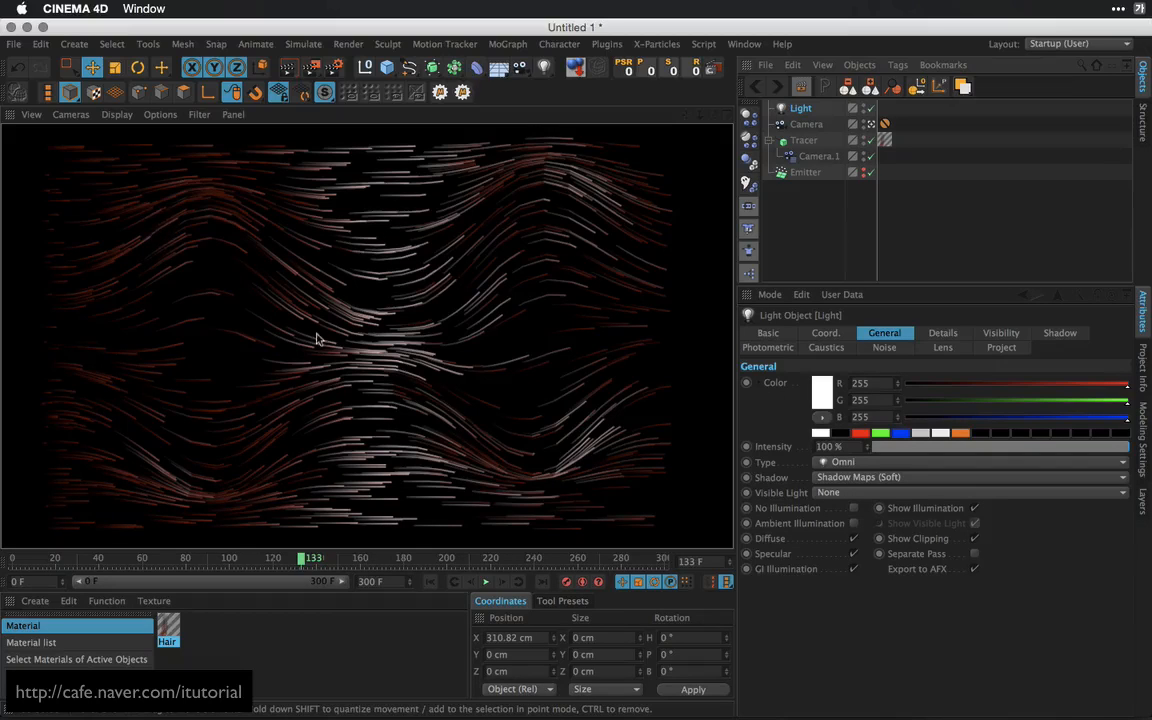
Step: Switch to QuickTime Player to study the reference clip's trail colors and flow, then return to Cinema 4D and deselect the light
{"action": "key", "text": "super+Tab"}
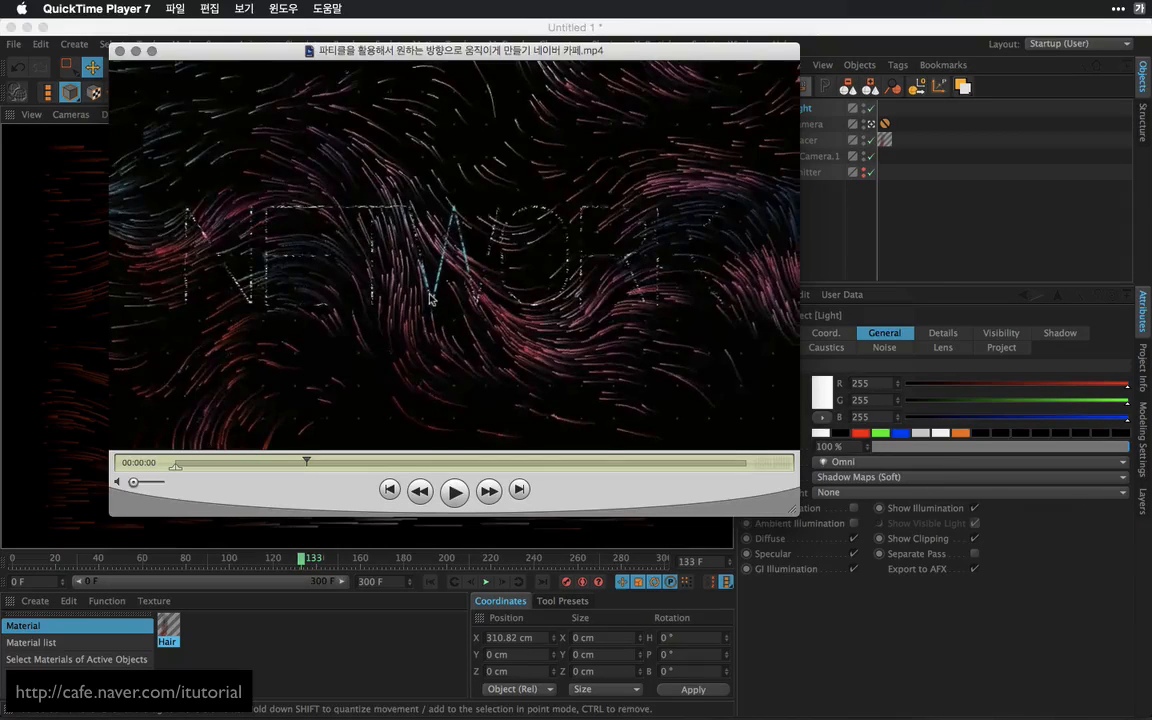
{"action": "left_click_drag", "start_coordinate": [476, 58], "coordinate": [588, 111]}
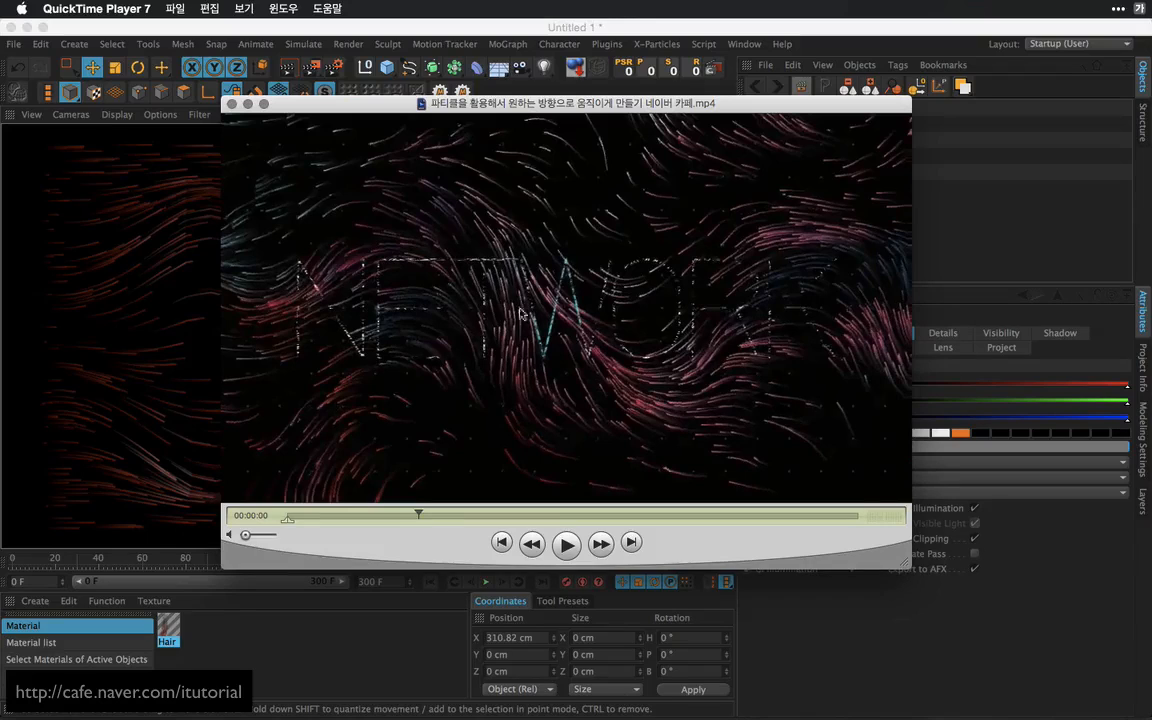
{"action": "mouse_move", "coordinate": [416, 517]}
{"action": "left_mouse_down"}
{"action": "mouse_move", "coordinate": [291, 513]}
{"action": "mouse_move", "coordinate": [410, 512]}
{"action": "left_mouse_up"}
{"action": "left_click_drag", "start_coordinate": [598, 106], "coordinate": [562, 153]}
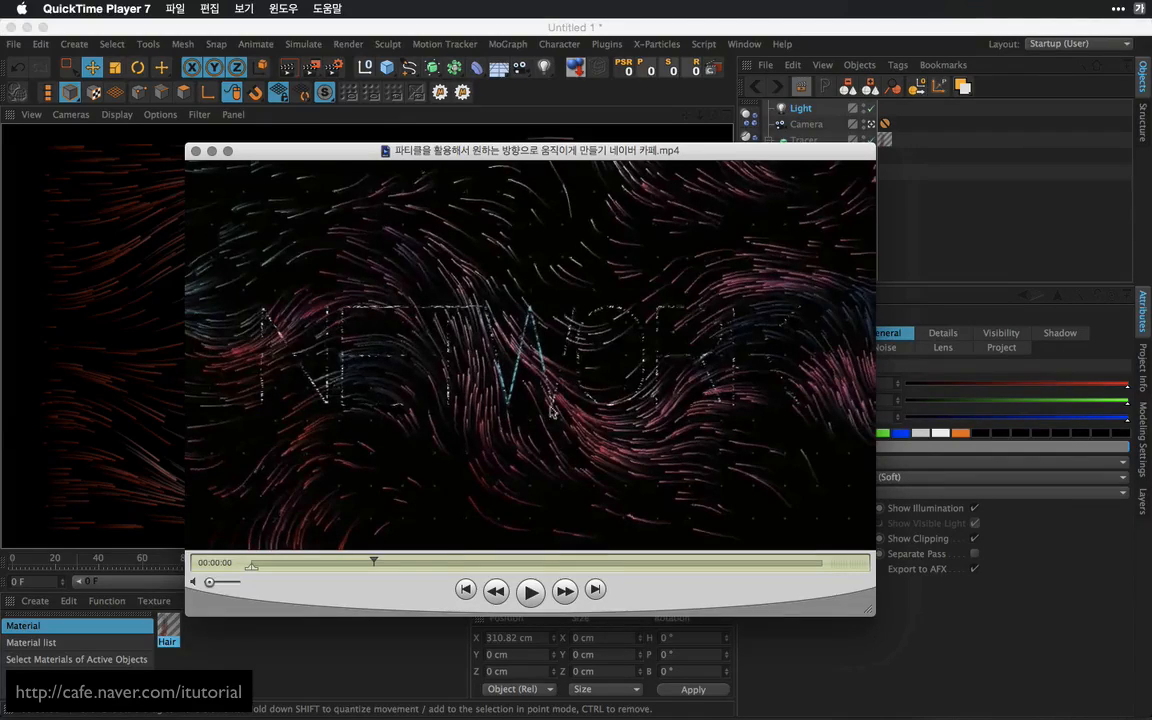
{"action": "left_click_drag", "start_coordinate": [593, 151], "coordinate": [607, 145]}
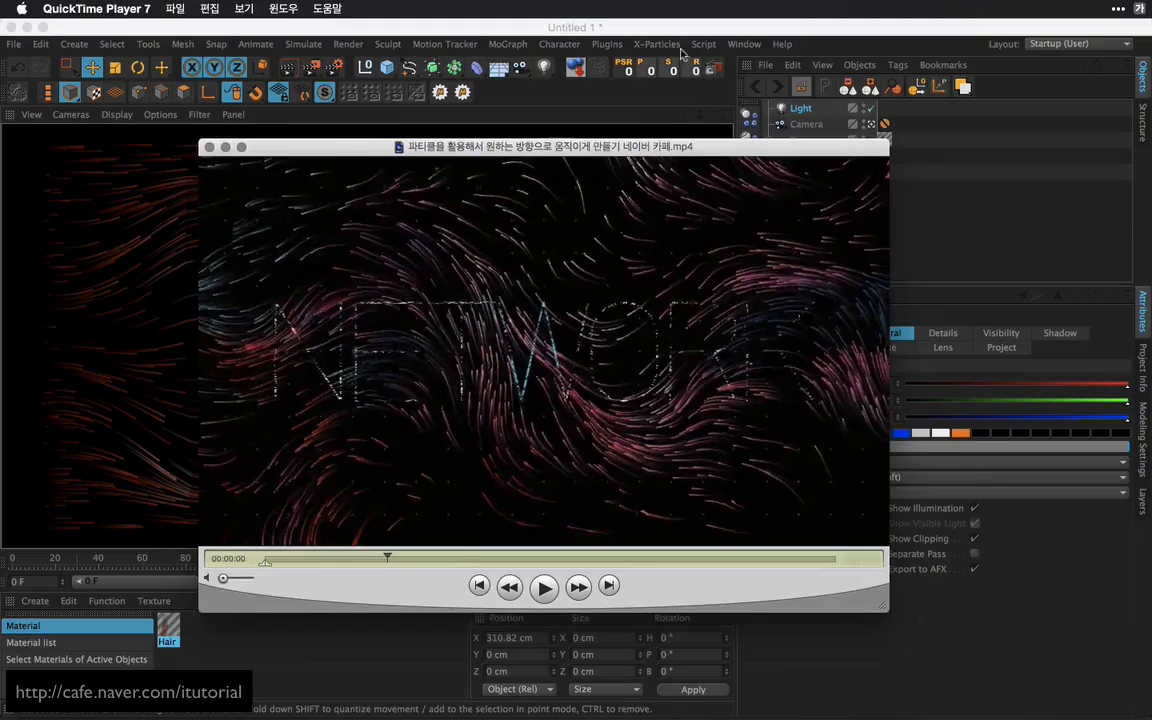
{"action": "left_click", "coordinate": [674, 47]}
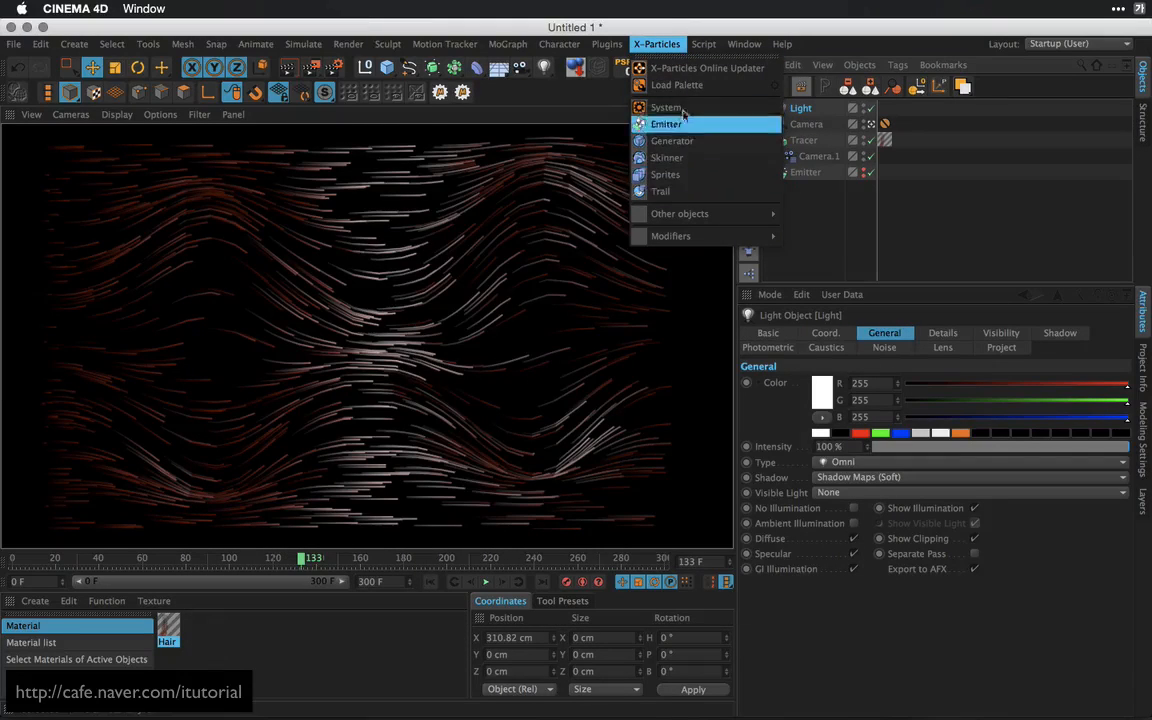
{"action": "left_click", "coordinate": [822, 196]}
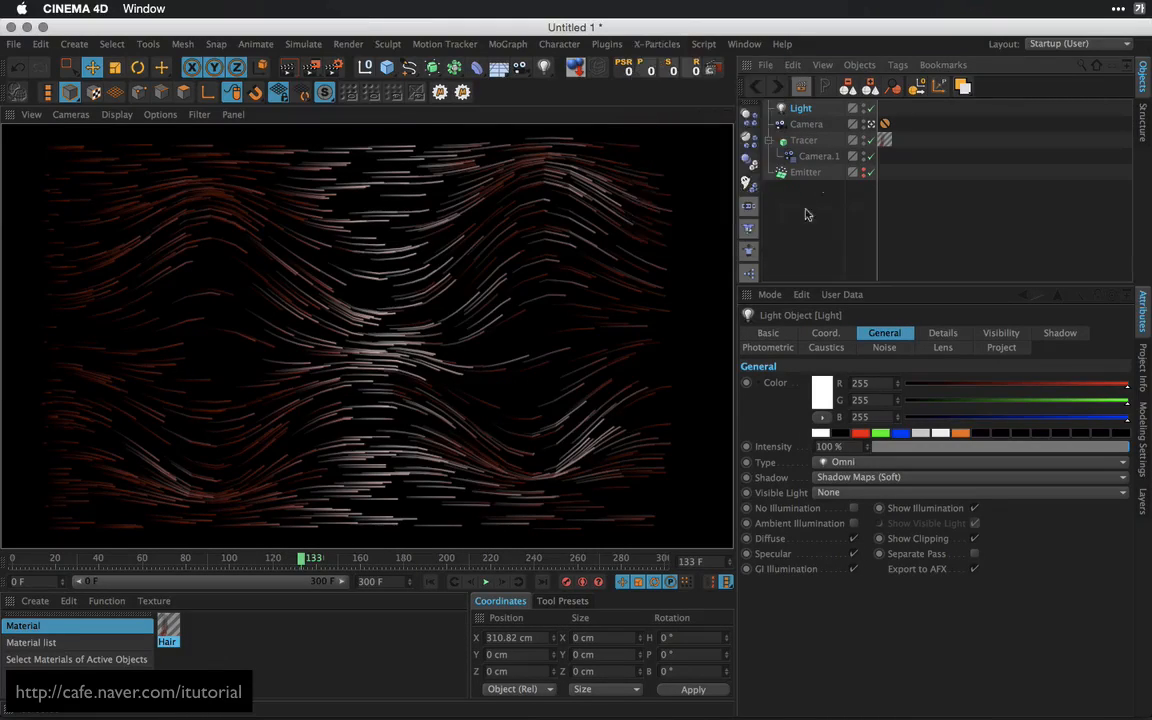
{"action": "left_click", "coordinate": [807, 215]}
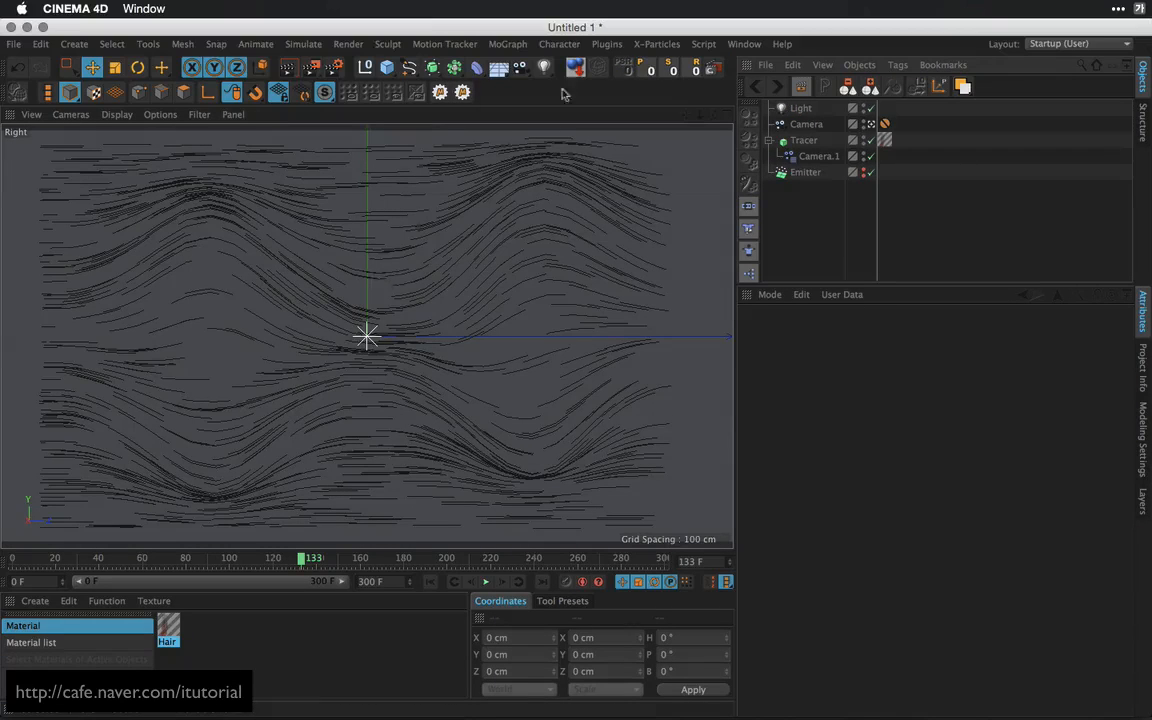
{"action": "left_click", "coordinate": [657, 45]}
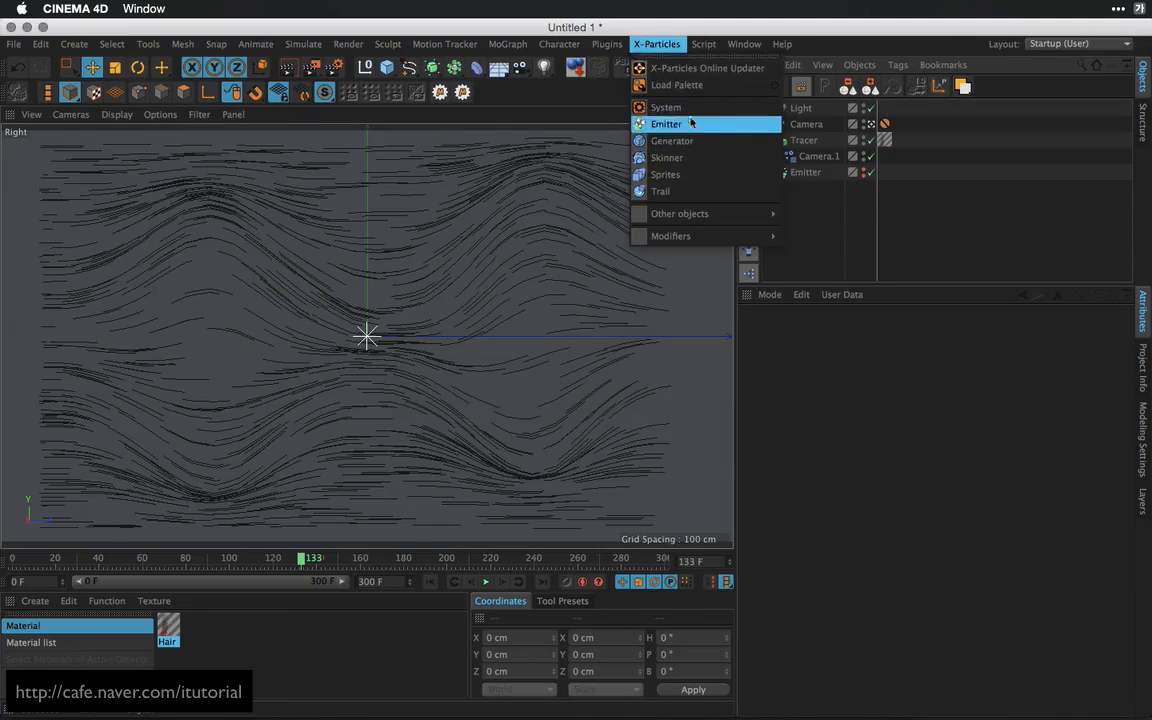
{"action": "left_click", "coordinate": [797, 224]}
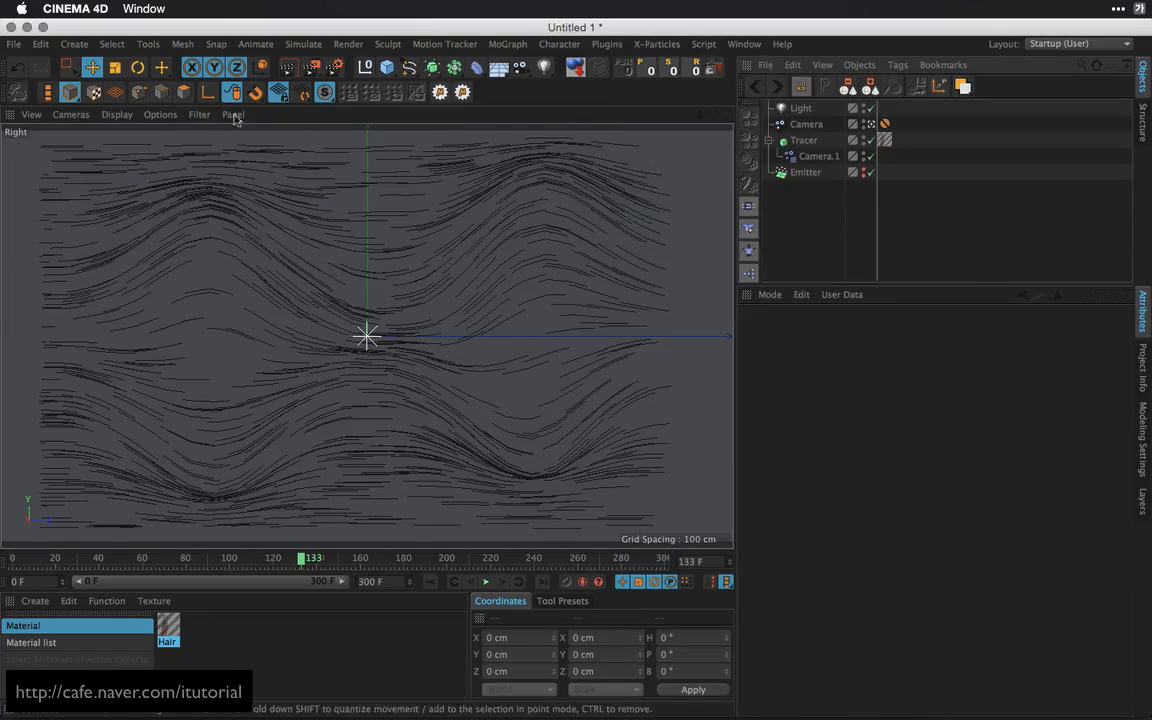
Step: Create a new empty project
{"action": "left_click", "coordinate": [14, 44]}
{"action": "left_click", "coordinate": [30, 67]}
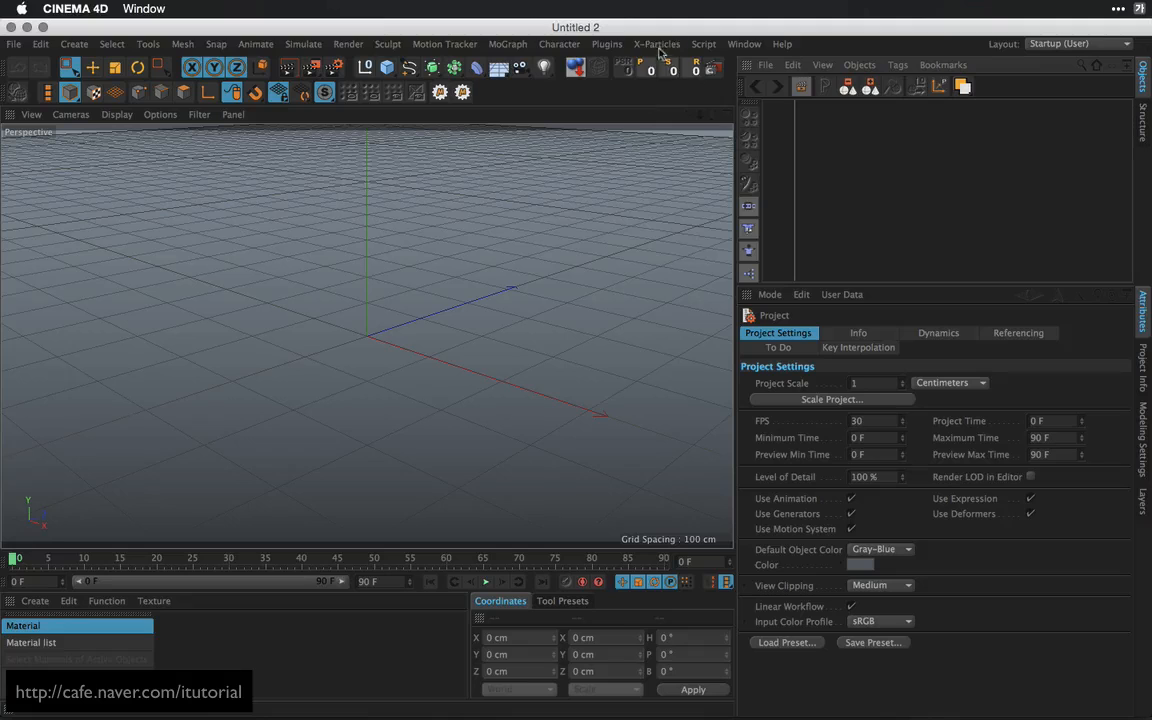
Step: Create an X-Particles System and add its ready-made setup containing an emitter, a question and an action
{"action": "left_click", "coordinate": [657, 44]}
{"action": "left_click", "coordinate": [666, 107]}
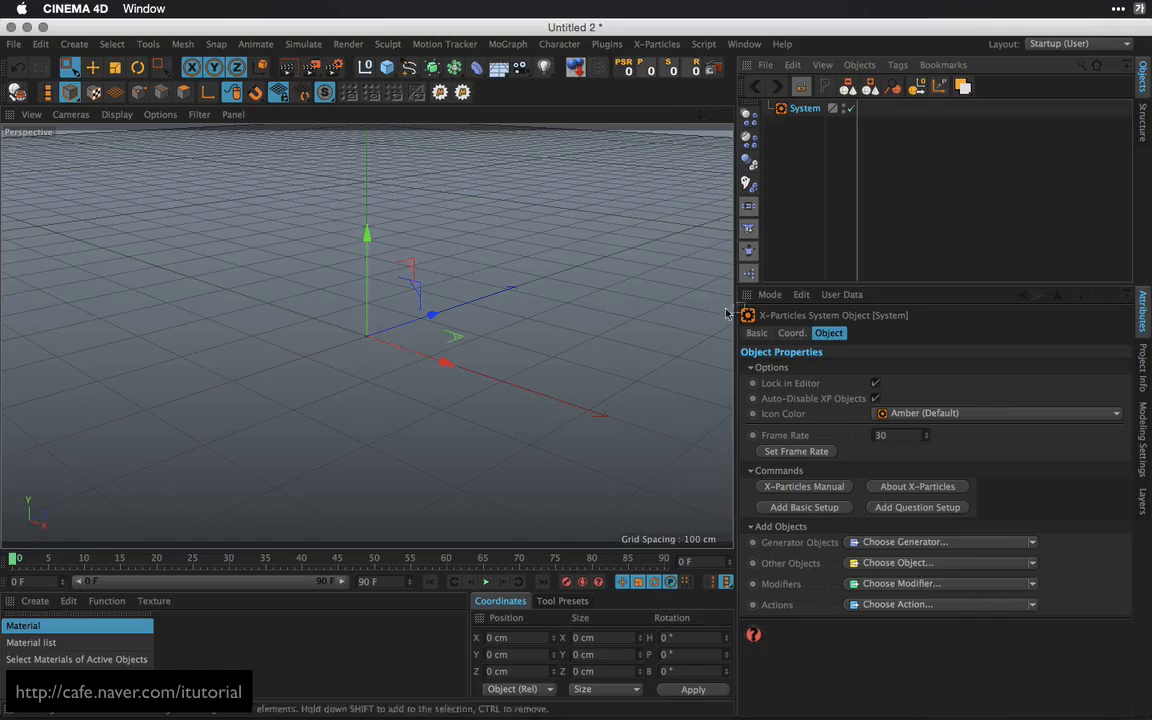
{"action": "left_click", "coordinate": [804, 507]}
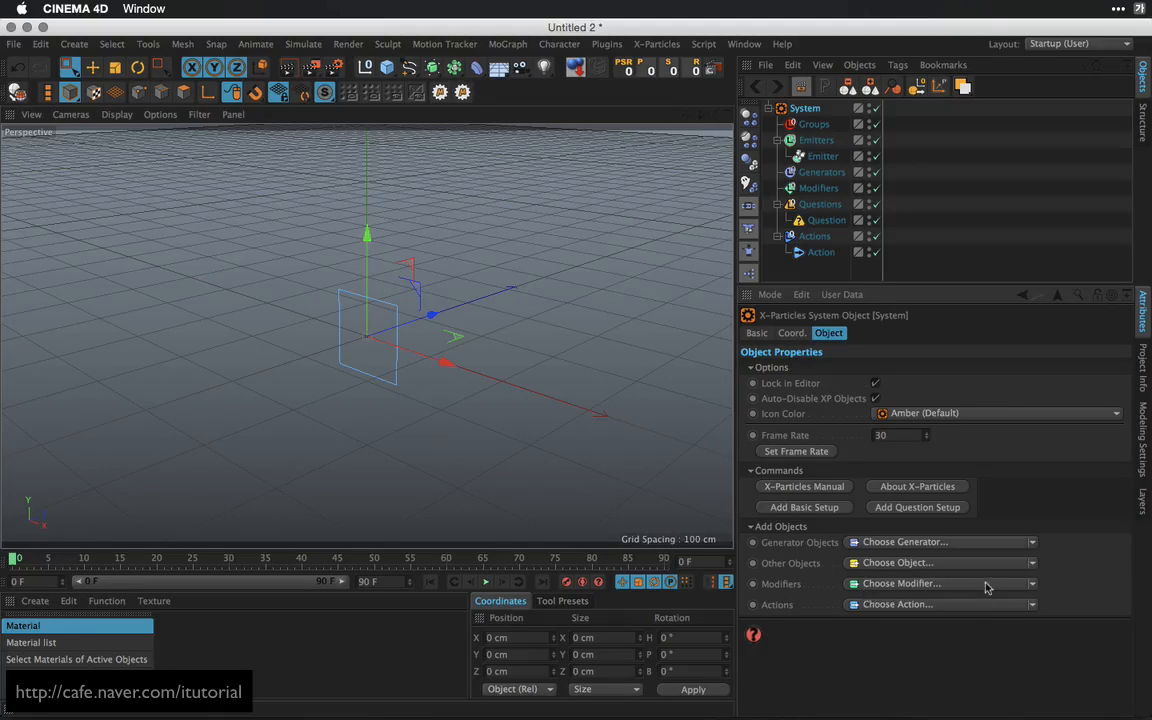
Step: Add a Turbulence modifier to the System and set its Noise Type to Curl
{"action": "left_click", "coordinate": [1031, 585]}
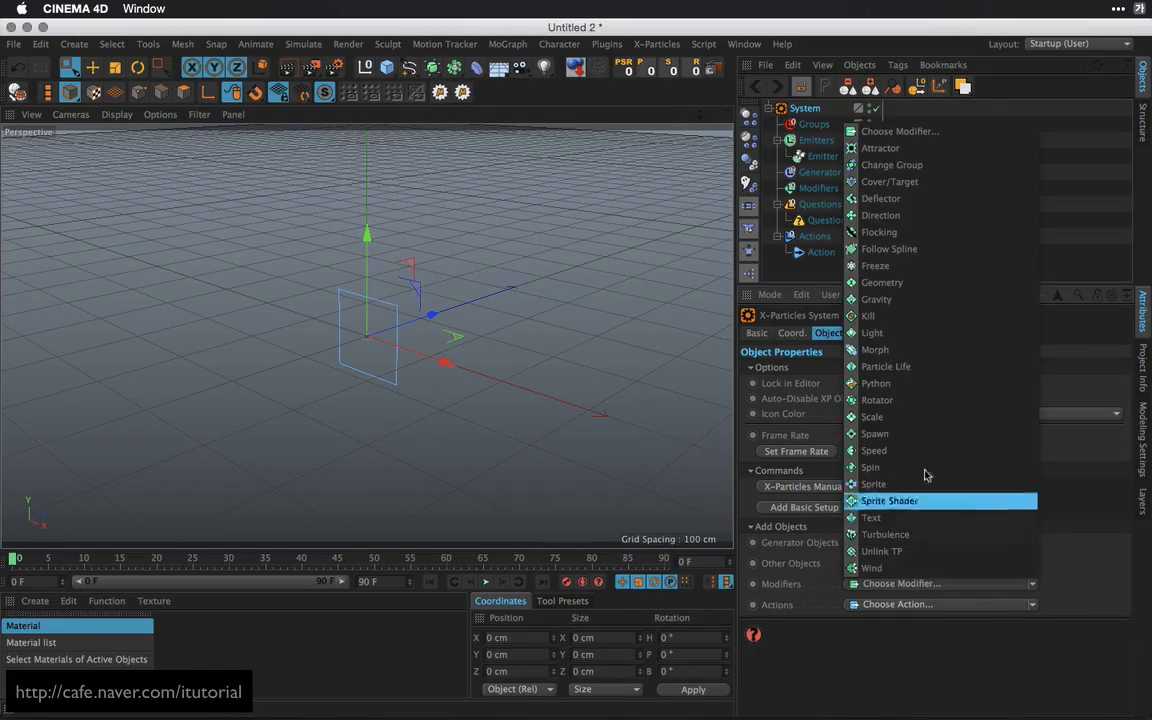
{"action": "left_click", "coordinate": [885, 534]}
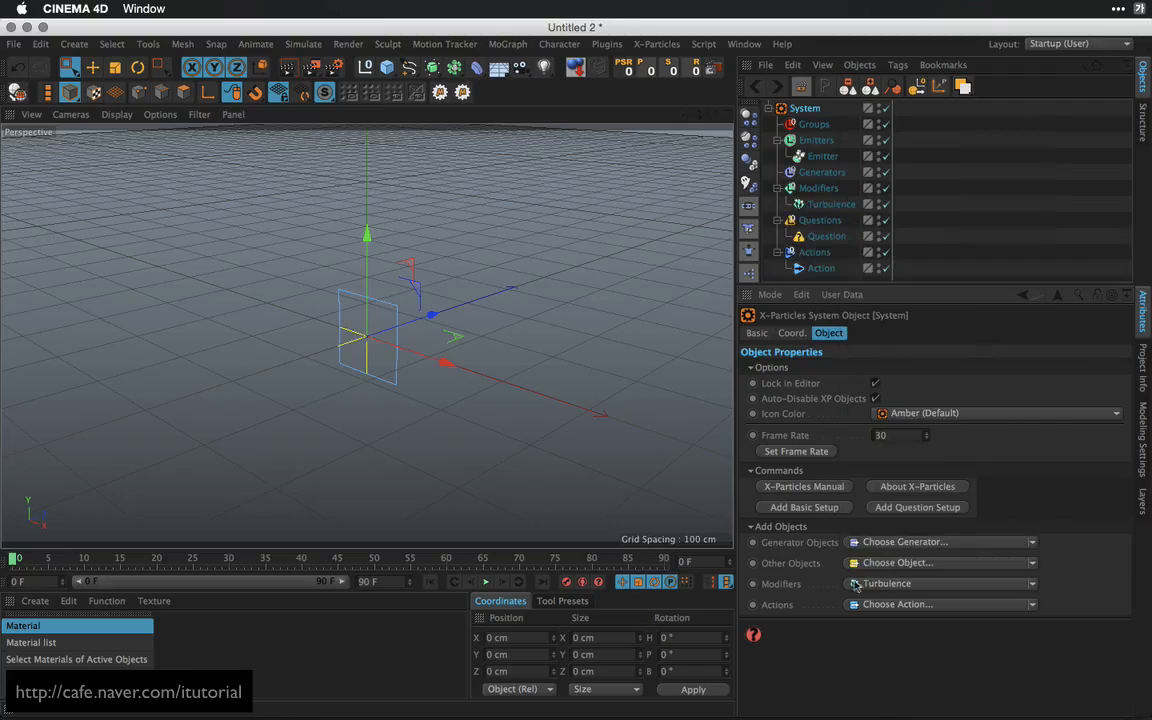
{"action": "left_click", "coordinate": [828, 205]}
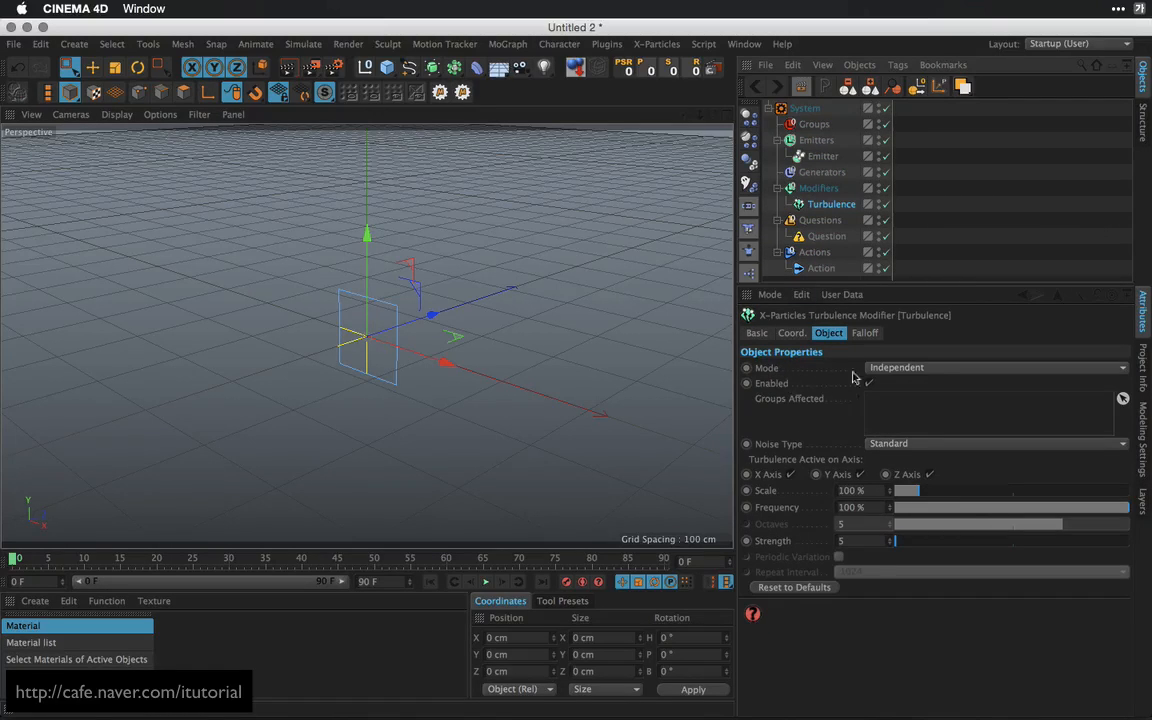
{"action": "left_click", "coordinate": [905, 444]}
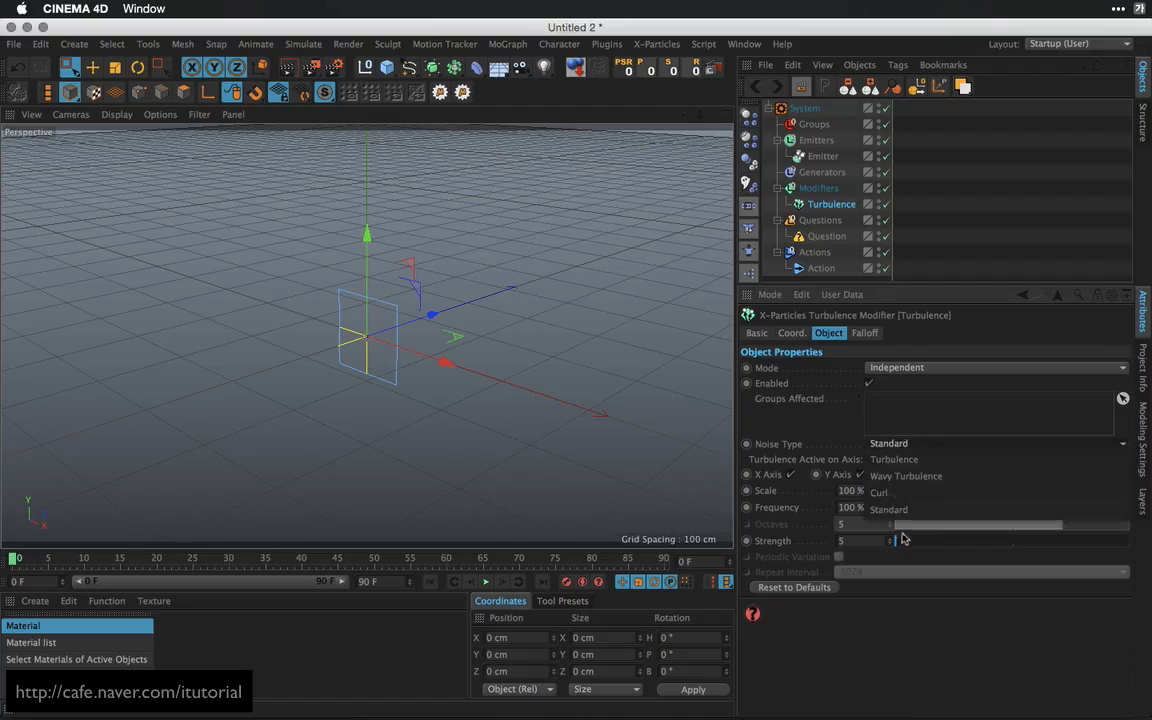
{"action": "left_click", "coordinate": [880, 492]}
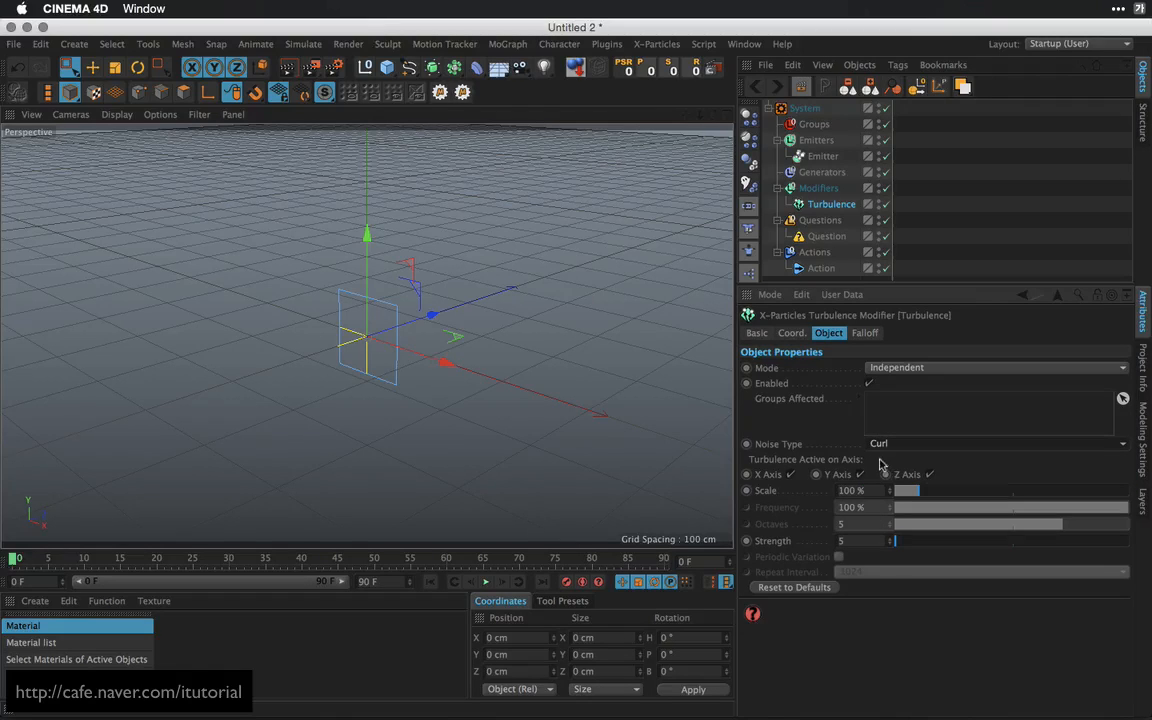
Step: Play the animation from the start and examine from several angles how the Curl turbulence moves the emitted particles
{"action": "left_click", "coordinate": [486, 582]}
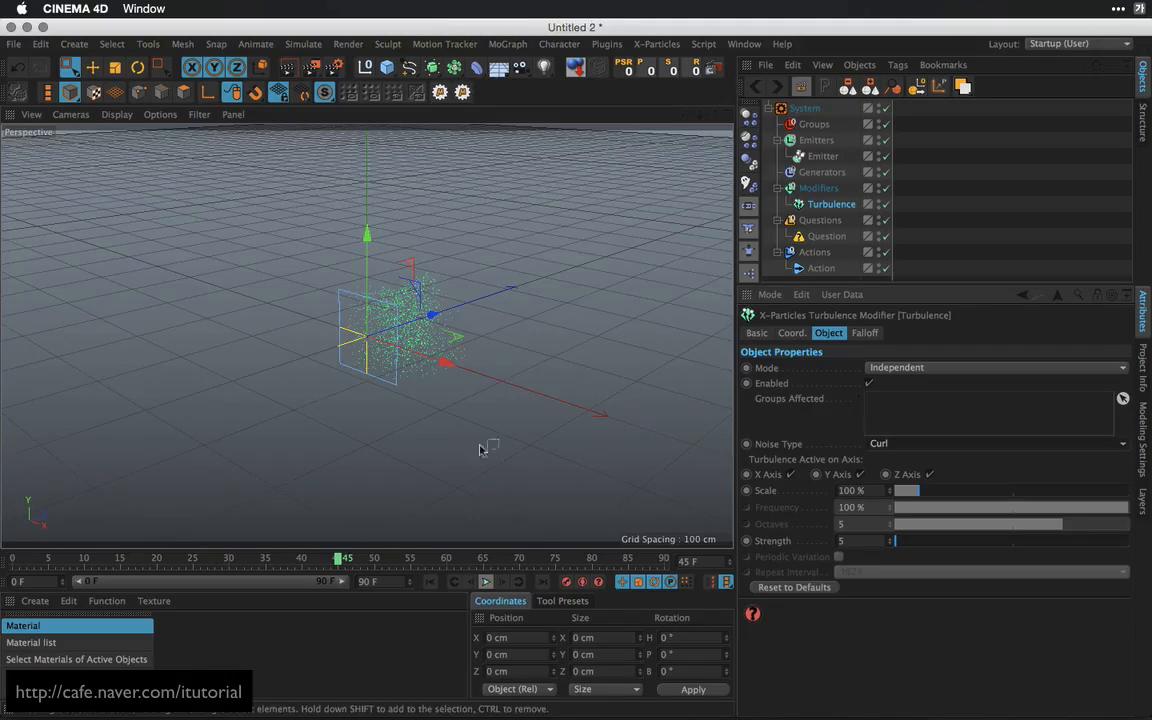
{"action": "left_click_drag", "start_coordinate": [483, 378], "coordinate": [455, 486], "text": "alt"}
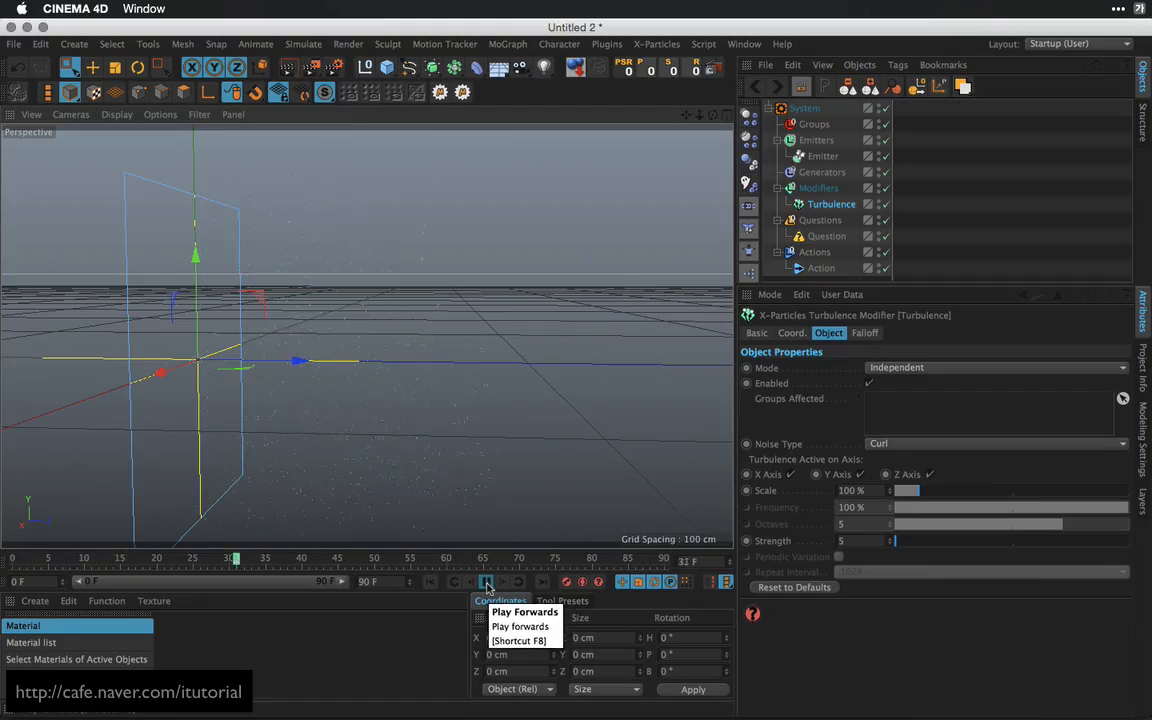
{"action": "left_click", "coordinate": [487, 583]}
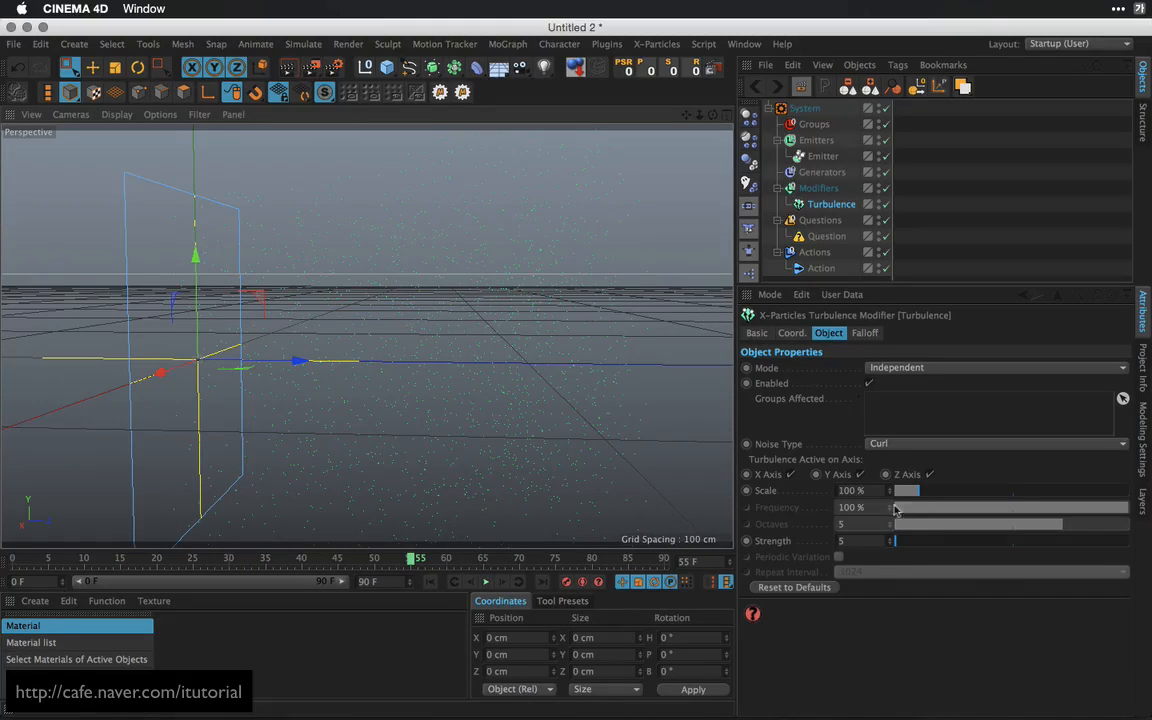
{"action": "left_click_drag", "start_coordinate": [481, 360], "coordinate": [504, 396], "text": "alt"}
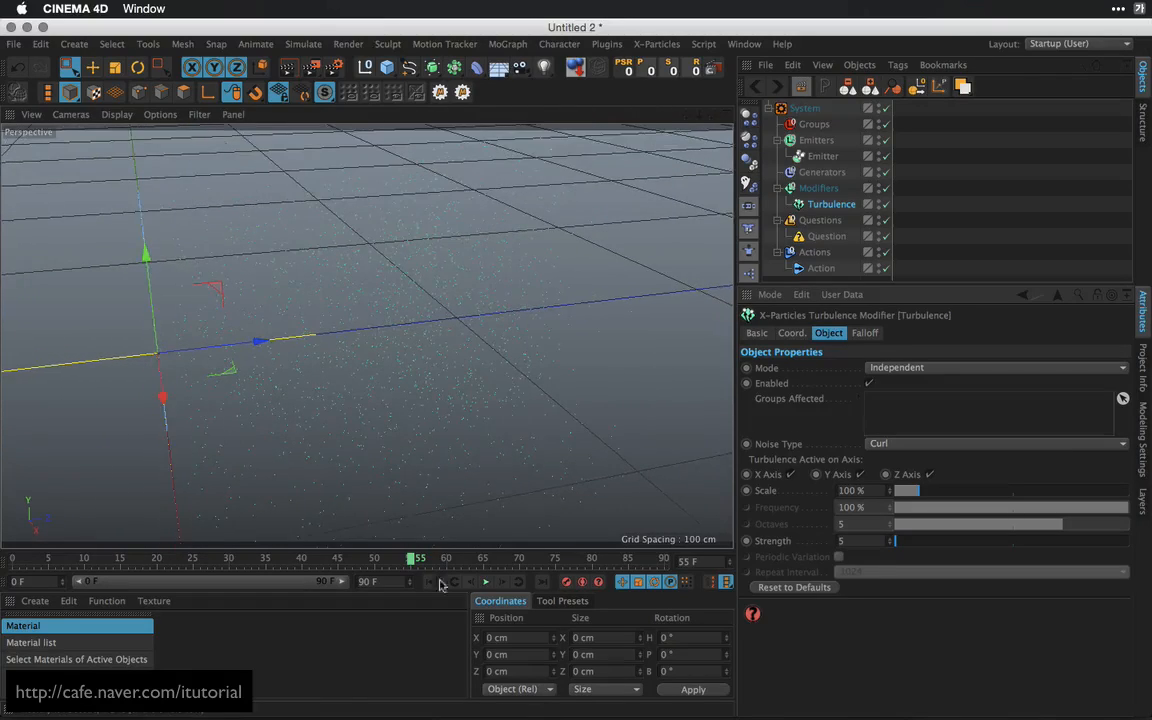
{"action": "left_click", "coordinate": [430, 582]}
{"action": "left_click", "coordinate": [486, 582]}
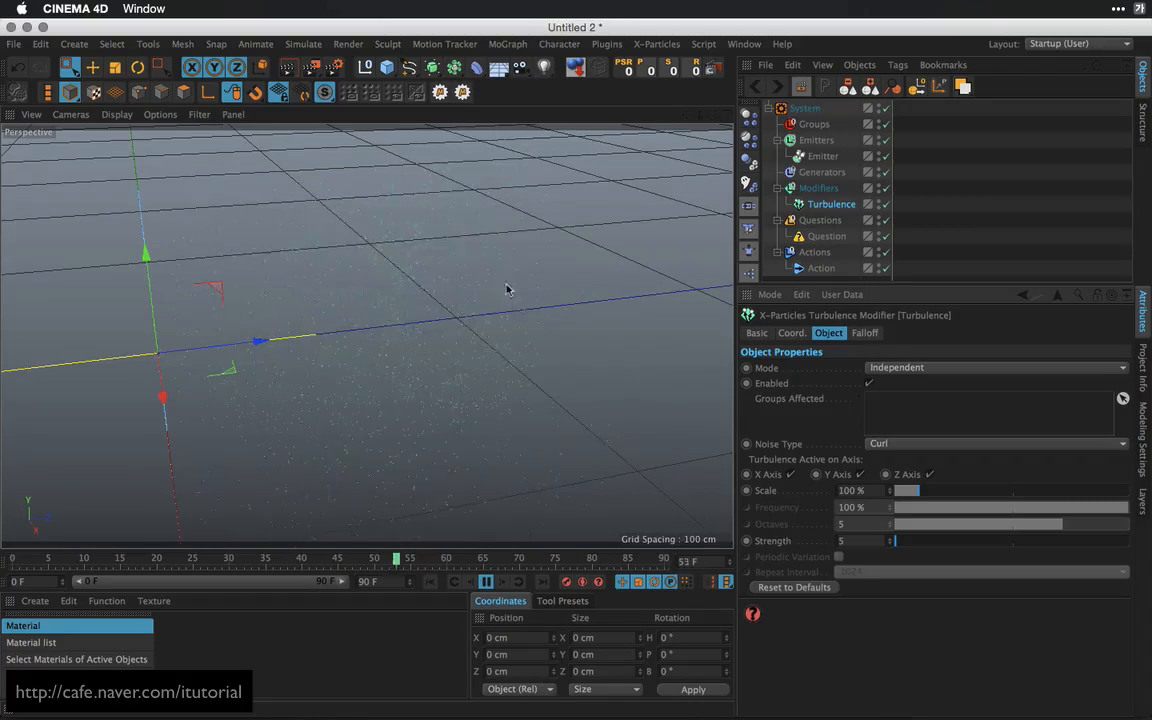
{"action": "left_click_drag", "start_coordinate": [555, 342], "coordinate": [548, 313], "text": "alt"}
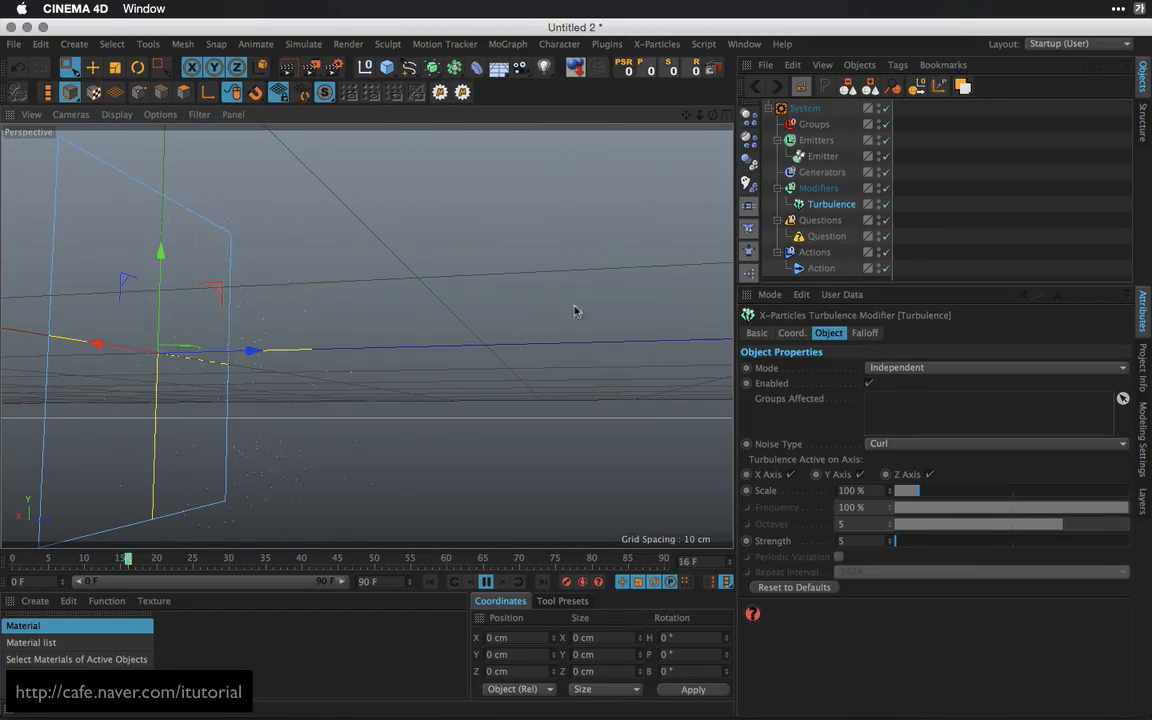
Step: Set the timeline's end frame to 200 F and extend the preview range to 200 F
{"action": "double_click", "coordinate": [367, 582]}
{"action": "type", "text": "200"}
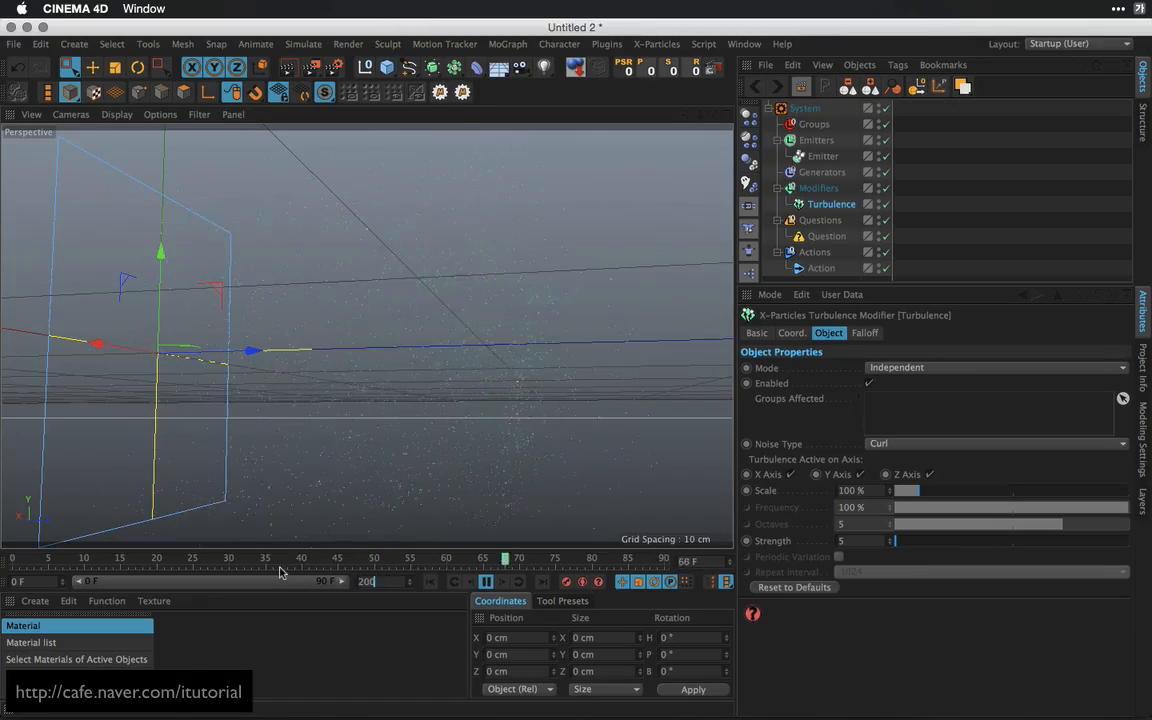
{"action": "key", "text": "Return"}
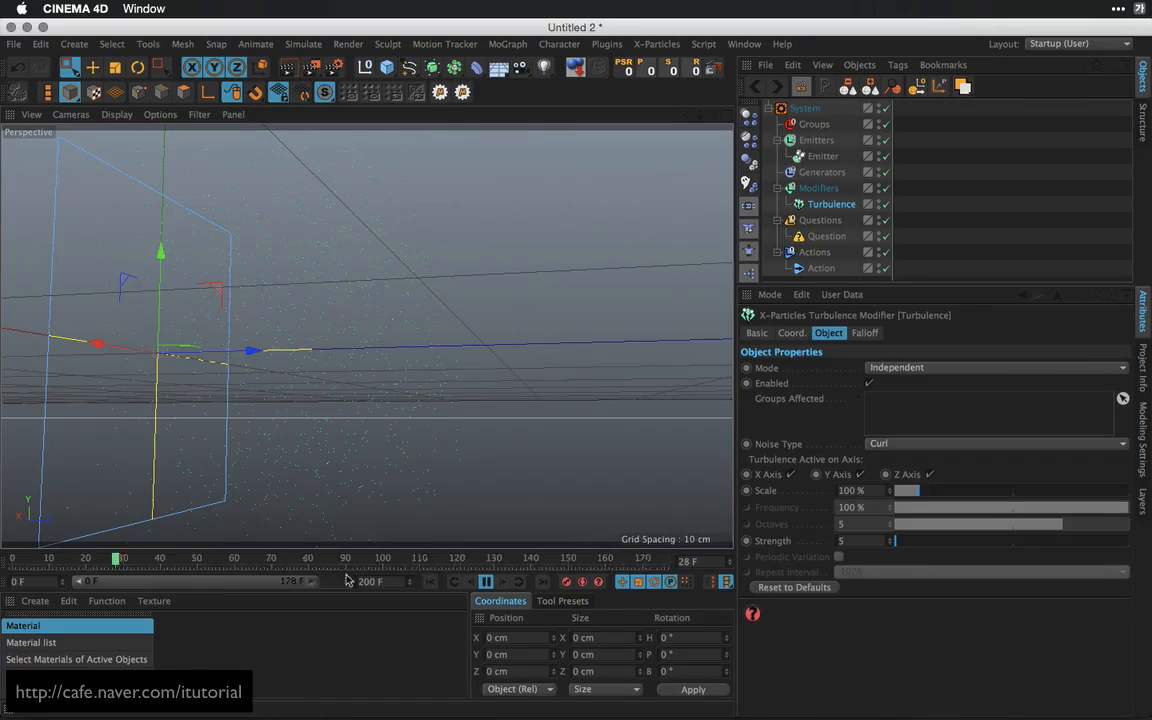
Step: Examine the particle flow during playback of the longer timeline, then stop playback and inspect the particles' distribution
{"action": "left_click_drag", "start_coordinate": [476, 357], "coordinate": [497, 429], "text": "alt"}
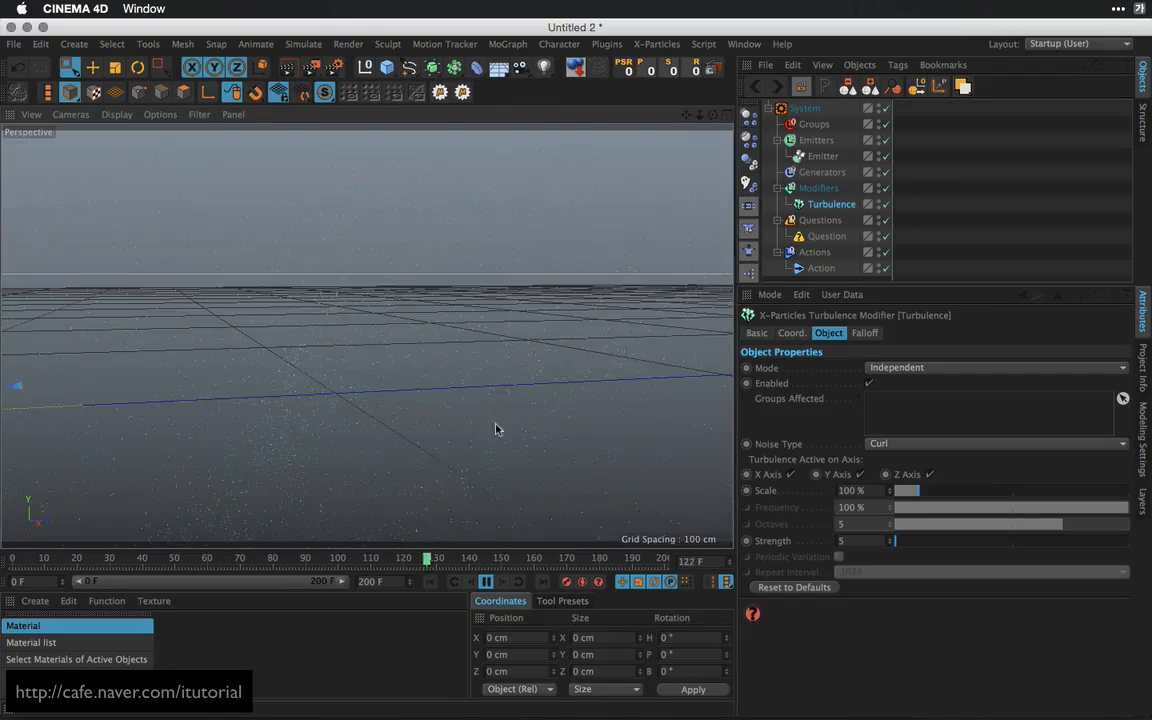
{"action": "left_click_drag", "start_coordinate": [478, 355], "coordinate": [440, 416], "text": "alt"}
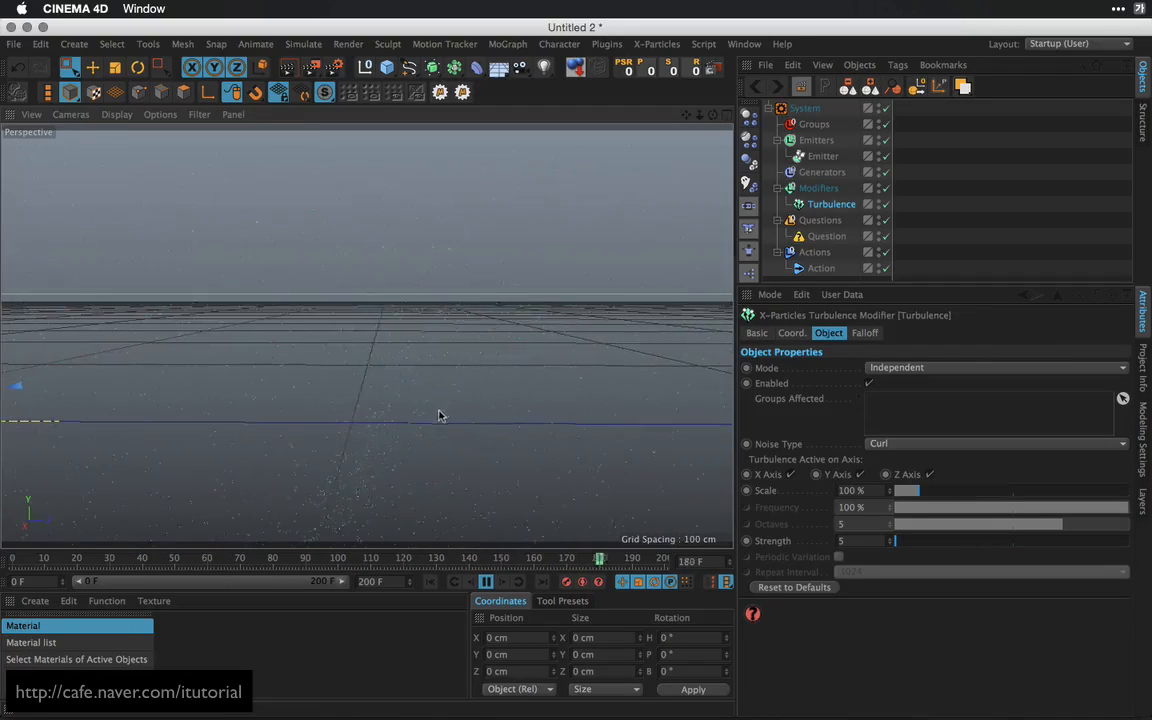
{"action": "left_click", "coordinate": [487, 583]}
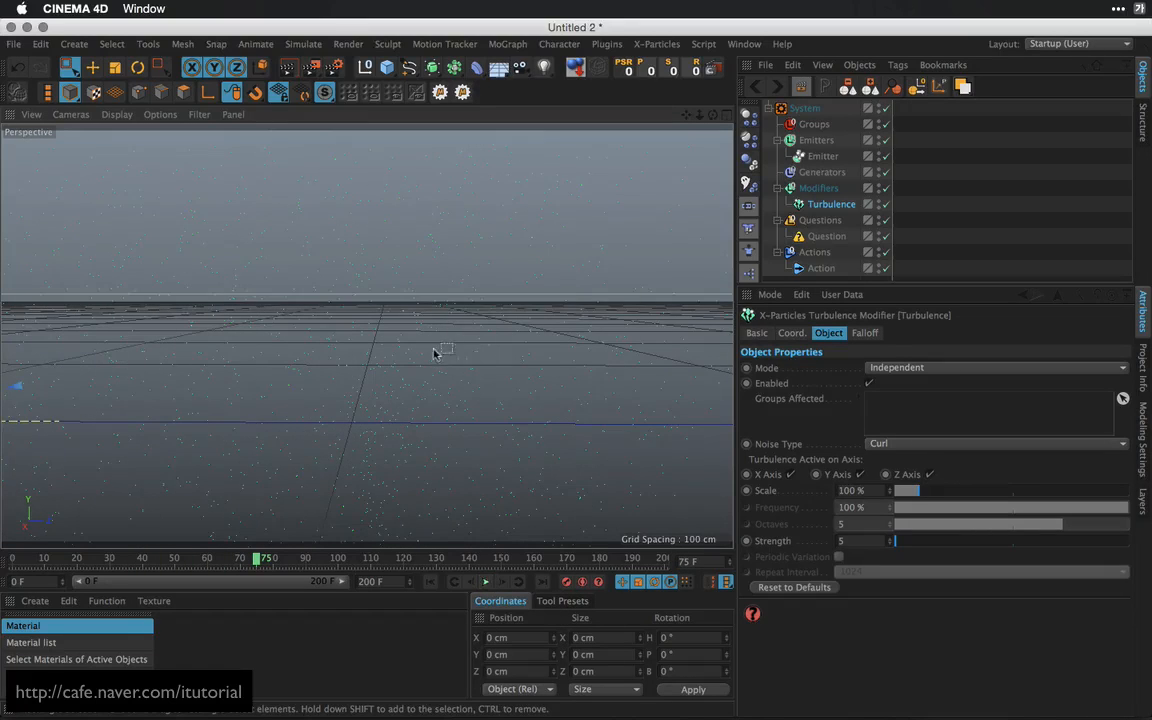
{"action": "left_click_drag", "start_coordinate": [435, 353], "coordinate": [461, 365], "text": "alt"}
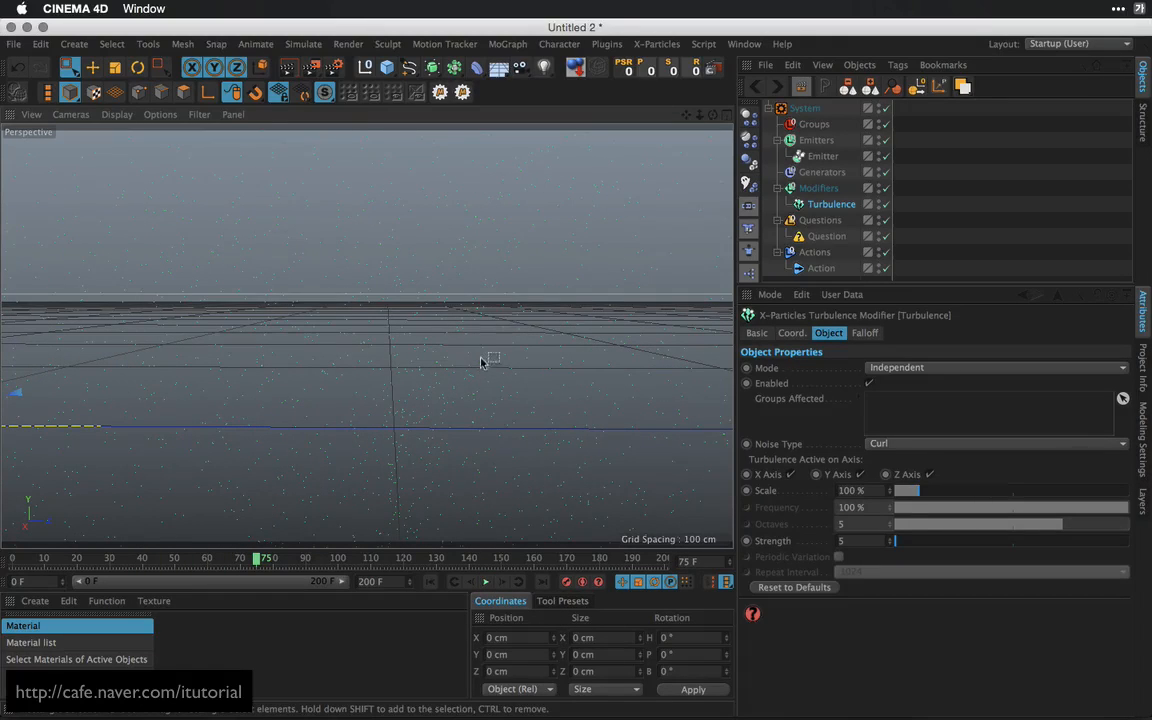
Step: Cycle through the open applications to switch away from Cinema 4D
{"action": "key", "text": "super+Tab"}
{"action": "key", "text": "super+Tab"}
{"action": "key", "text": "super+Tab"}
{"action": "key", "text": "super+Tab"}
{"action": "key", "text": "super+Tab"}
{"action": "key", "text": "super+Tab"}
{"action": "key", "text": "super+Tab"}
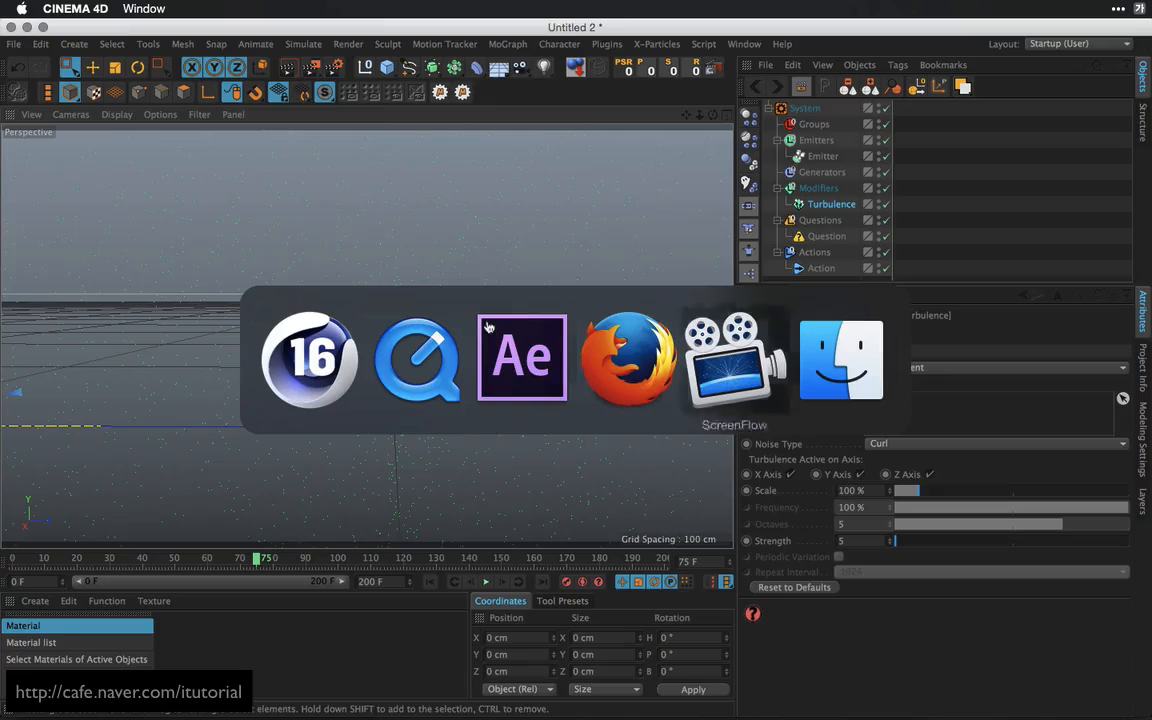